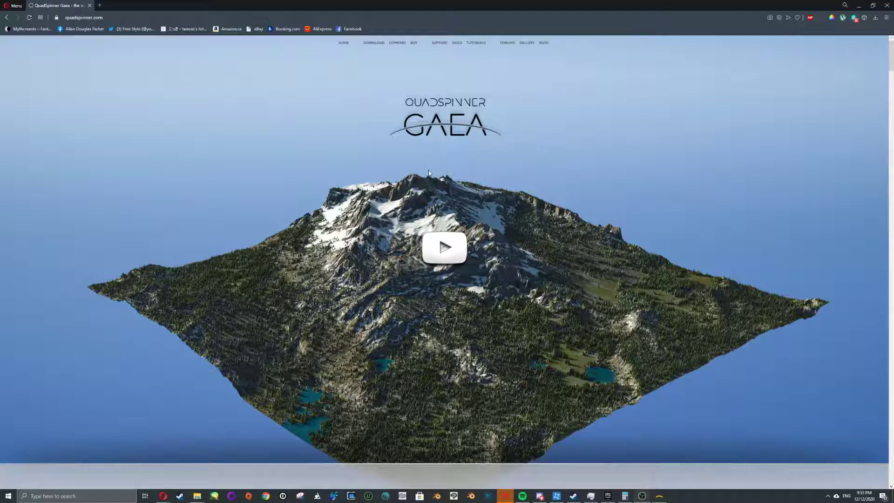
Open the download page for the free Community Edition of Gaea
scroll(431, 182, down, 10)
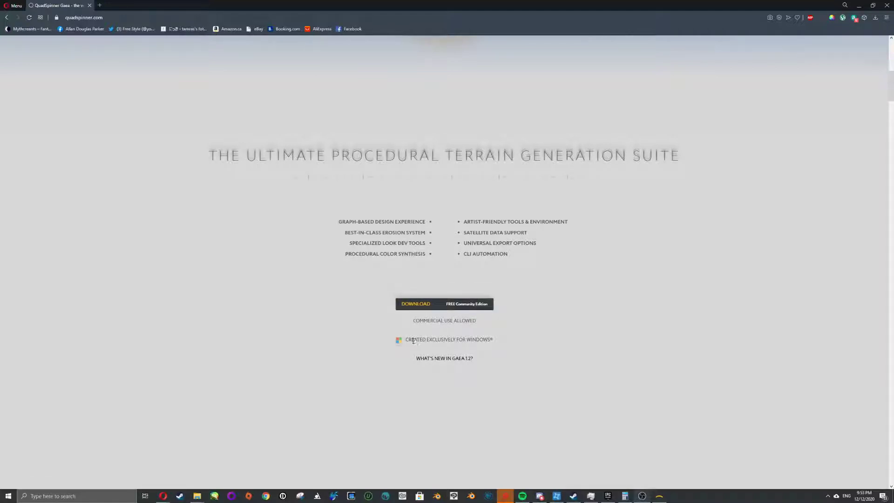
click(438, 305)
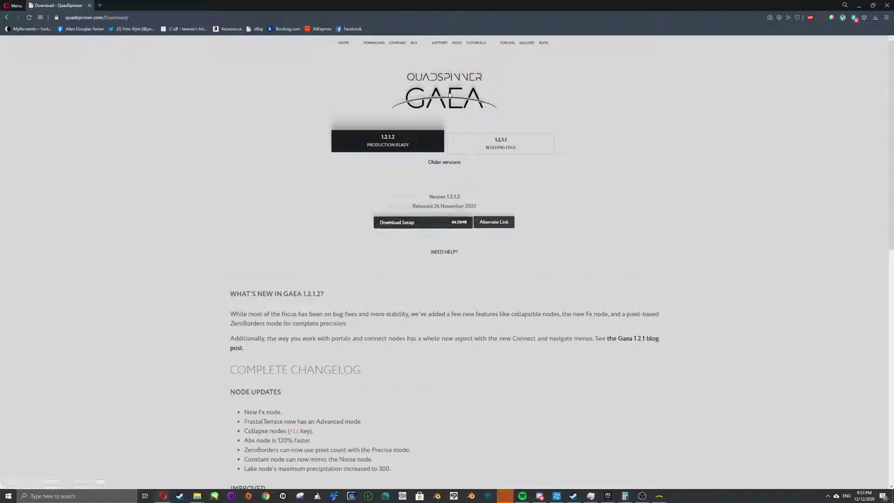
Open the edition comparison and examine prices, export capabilities and tooling for Community, Indie, Pro and Enterprise
click(401, 46)
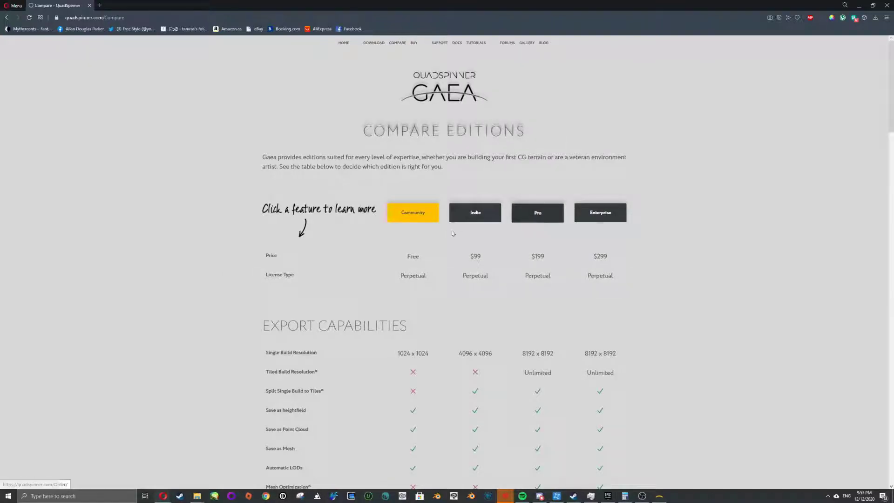
scroll(479, 246, down, 6)
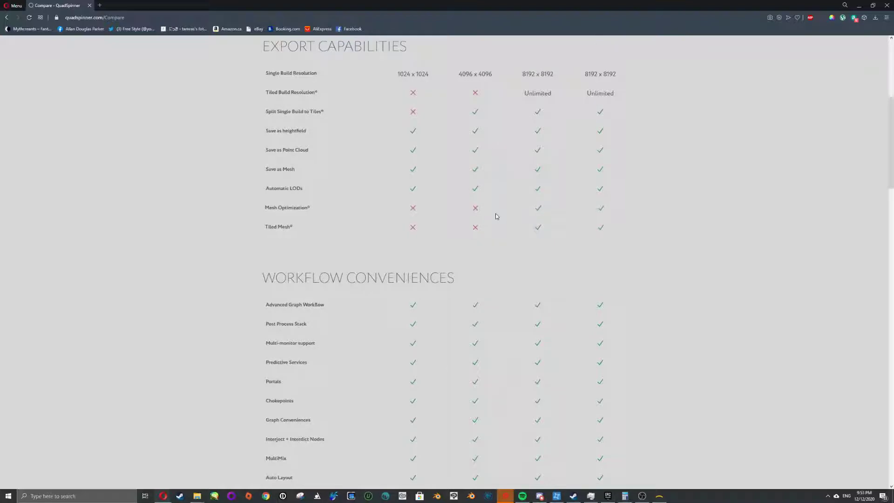
scroll(489, 228, down, 4)
scroll(487, 231, up, 4)
scroll(440, 227, down, 9)
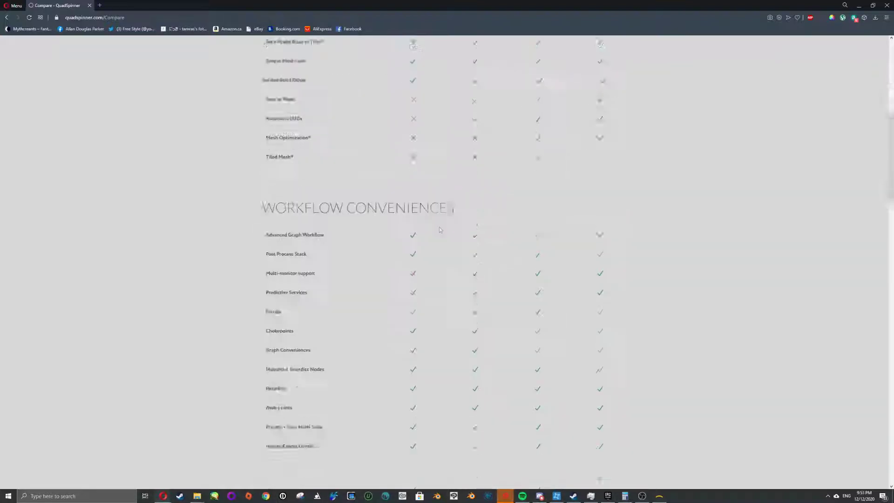
scroll(451, 242, up, 8)
scroll(447, 210, up, 3)
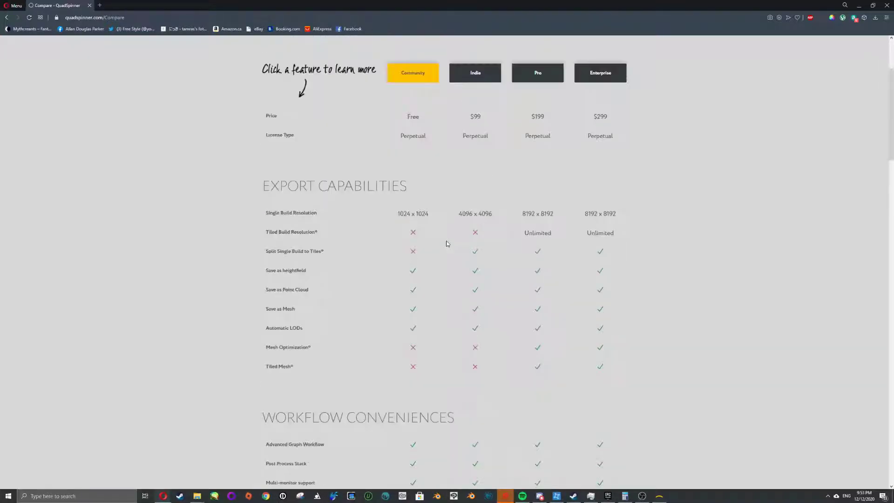
scroll(447, 243, up, 2)
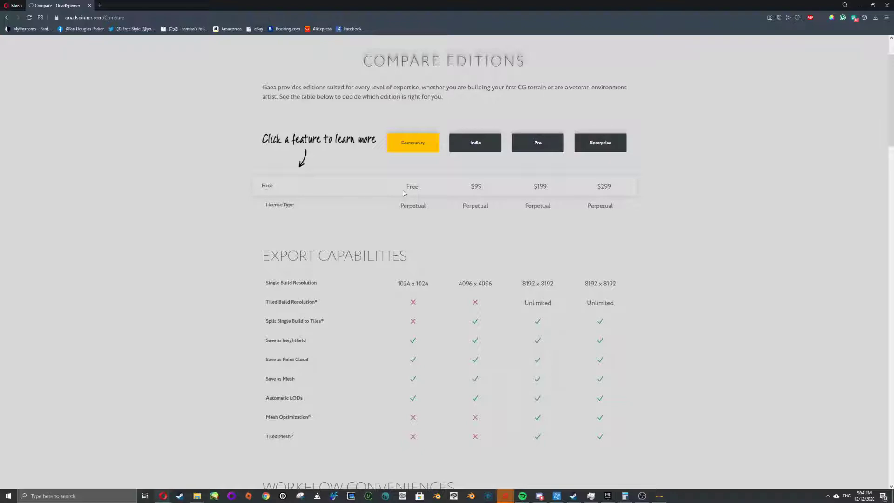
scroll(403, 193, down, 1)
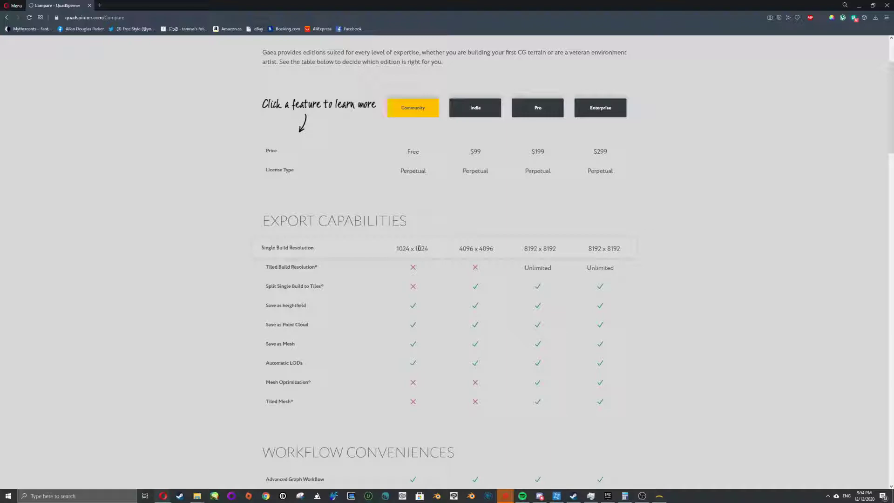
scroll(418, 248, down, 8)
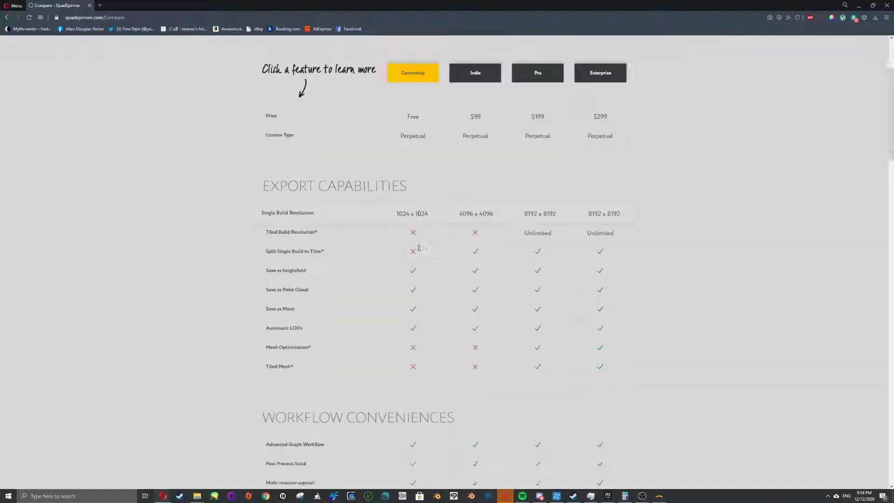
scroll(417, 248, up, 7)
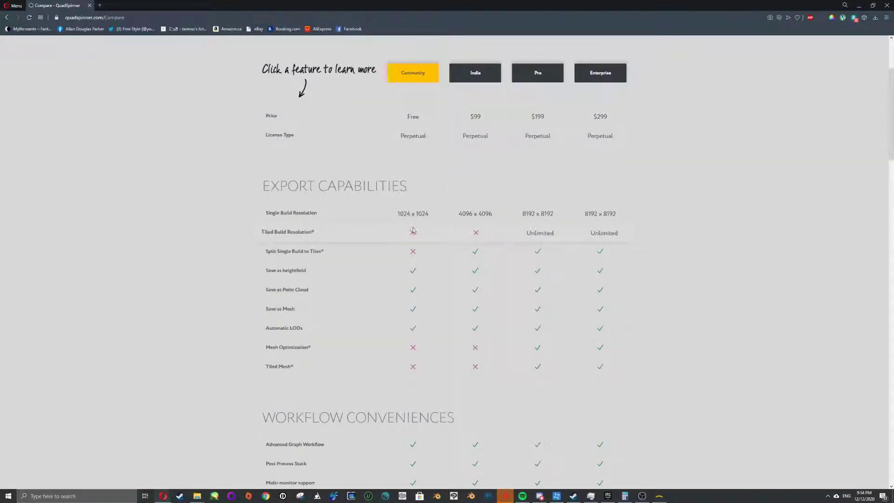
scroll(411, 231, down, 13)
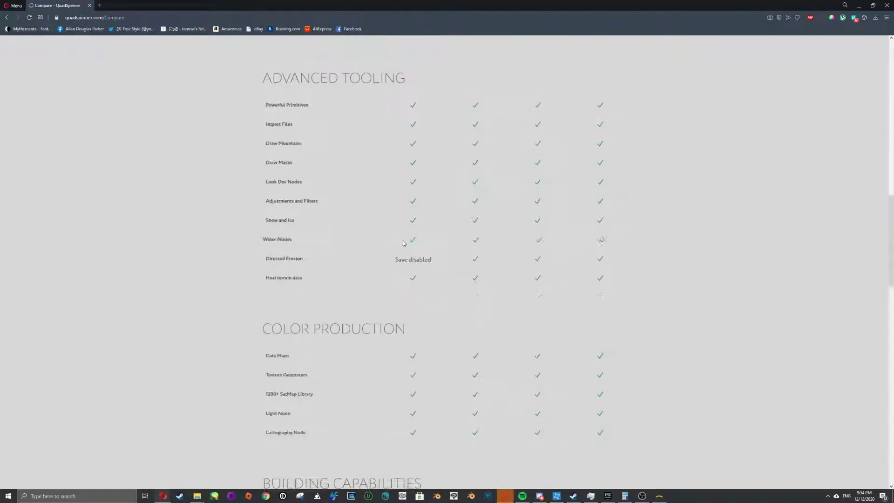
scroll(403, 243, up, 8)
scroll(403, 242, up, 9)
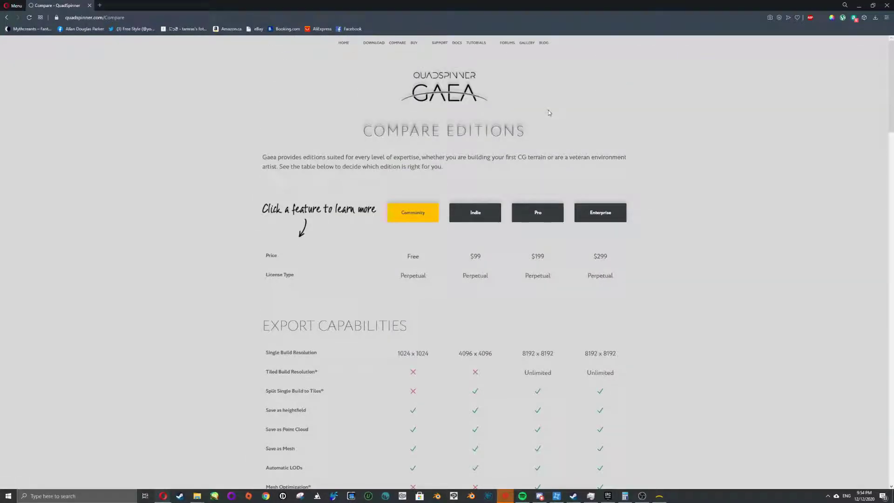
Switch to Gaea, create a new project and inspect its default terrain up close
click(659, 496)
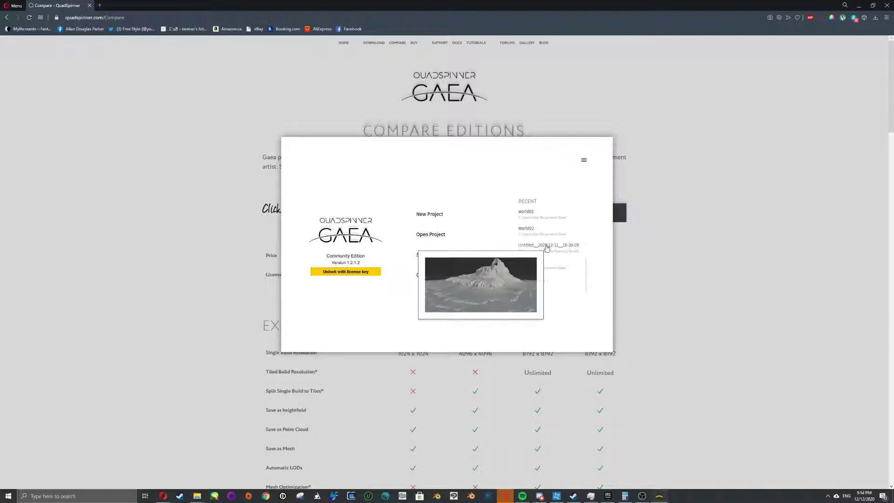
mouse_move(541, 231)
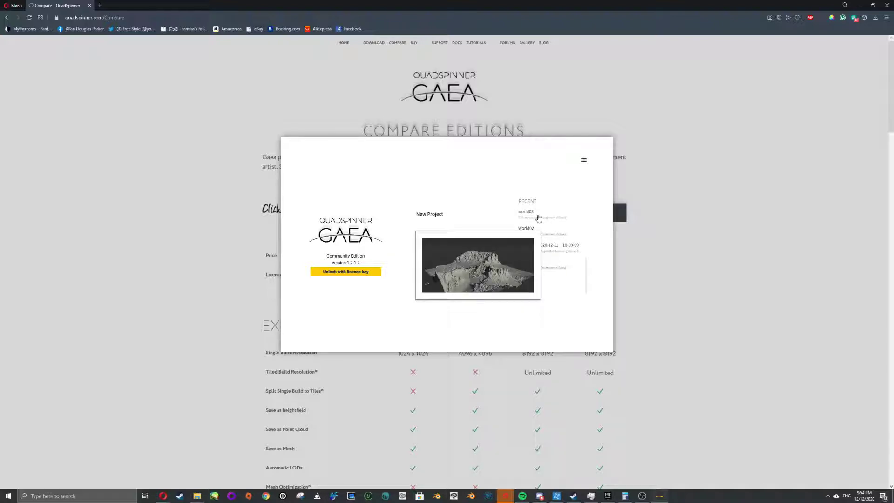
click(438, 215)
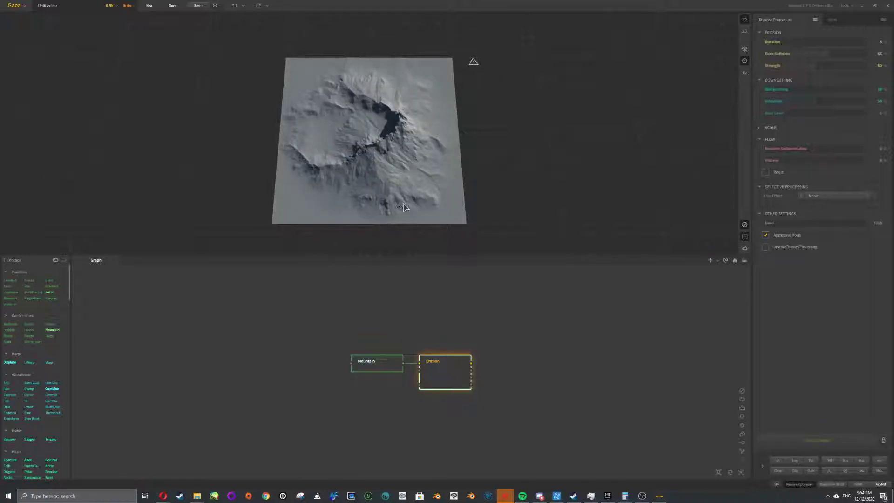
drag(403, 207, 402, 231)
scroll(402, 229, up, 10)
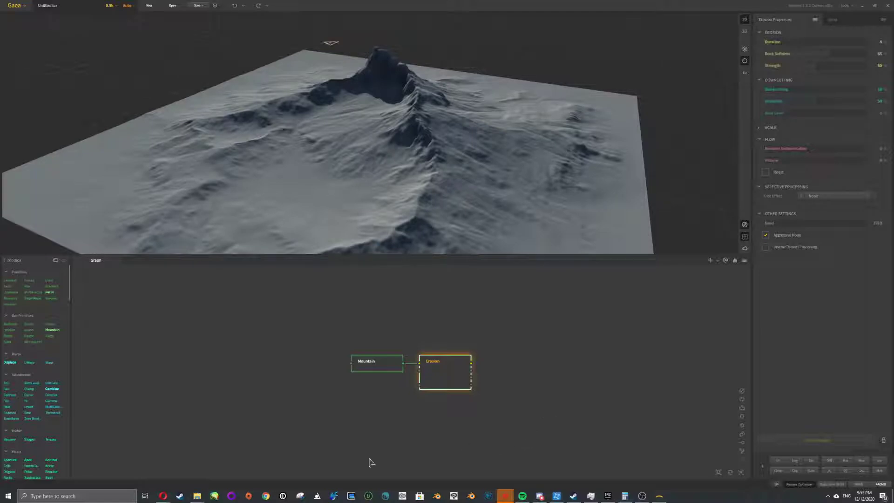
Switch to the browser and open the Introduction to Gaea tutorial from the QuadSpinner site's tutorials
mouse_move(165, 495)
click(200, 466)
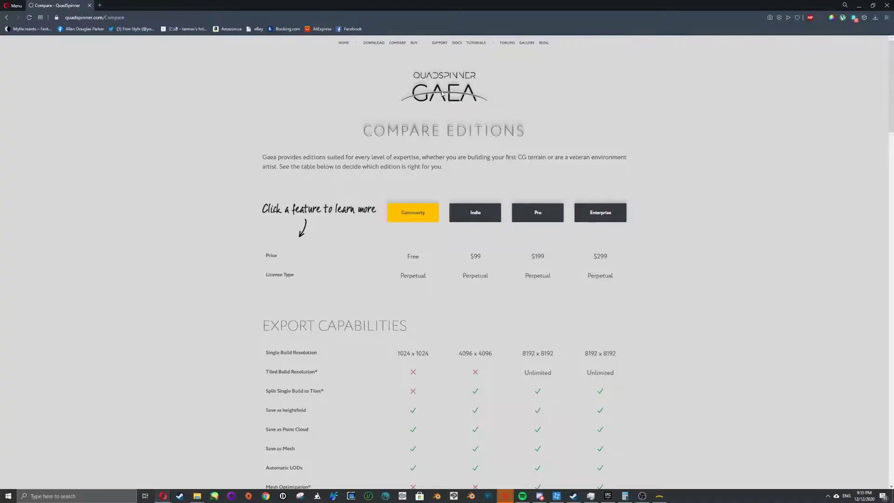
click(476, 43)
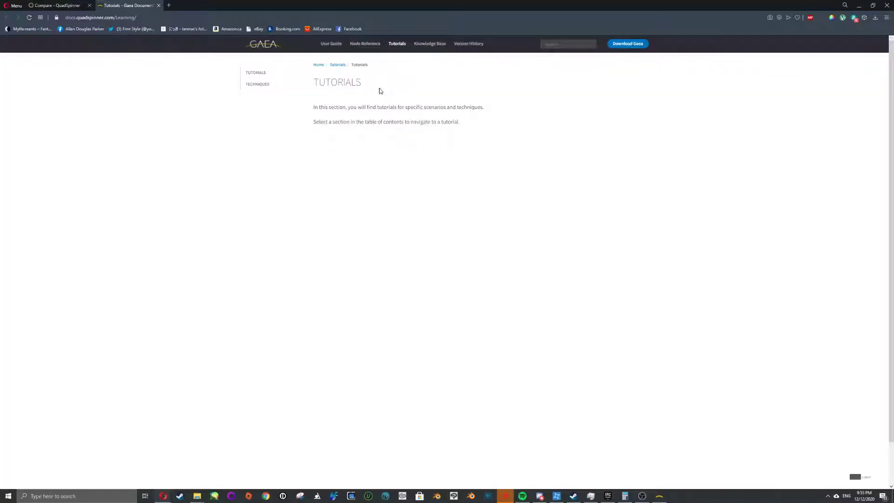
click(262, 73)
click(263, 84)
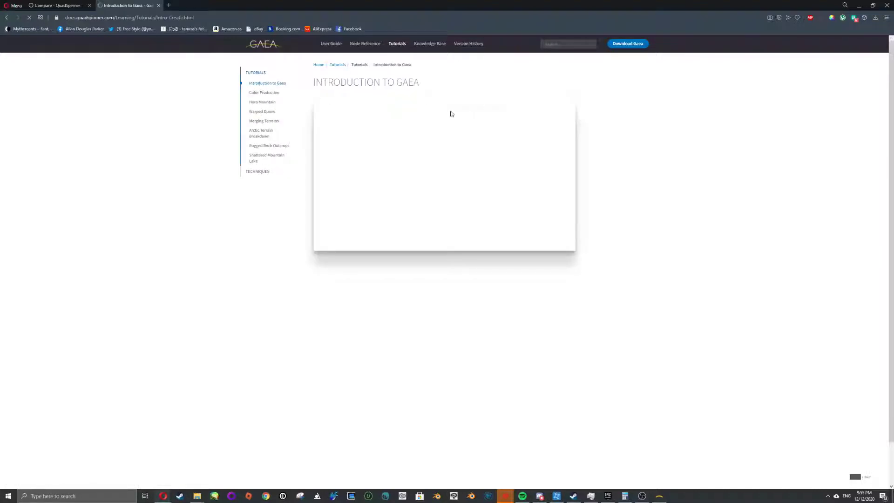
Return to Gaea and delete the default Mountain and Erosion nodes from the graph
click(859, 6)
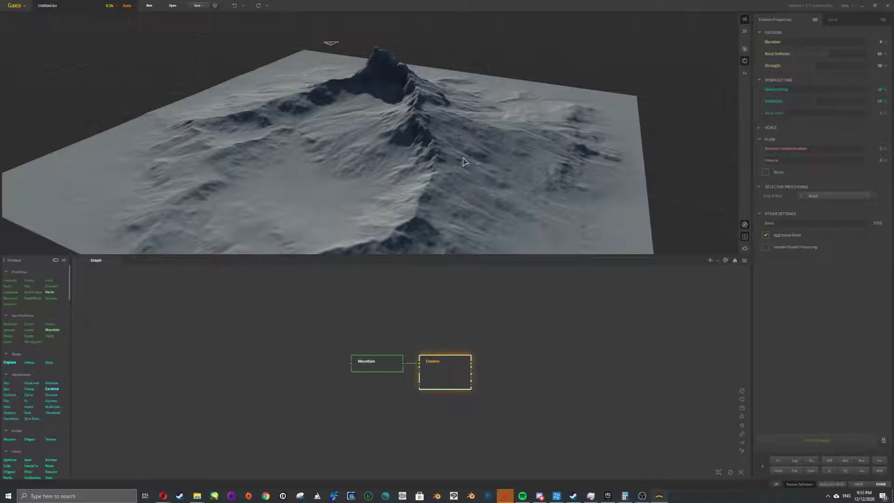
drag(464, 127, 459, 116)
drag(321, 299, 524, 429)
key(Delete)
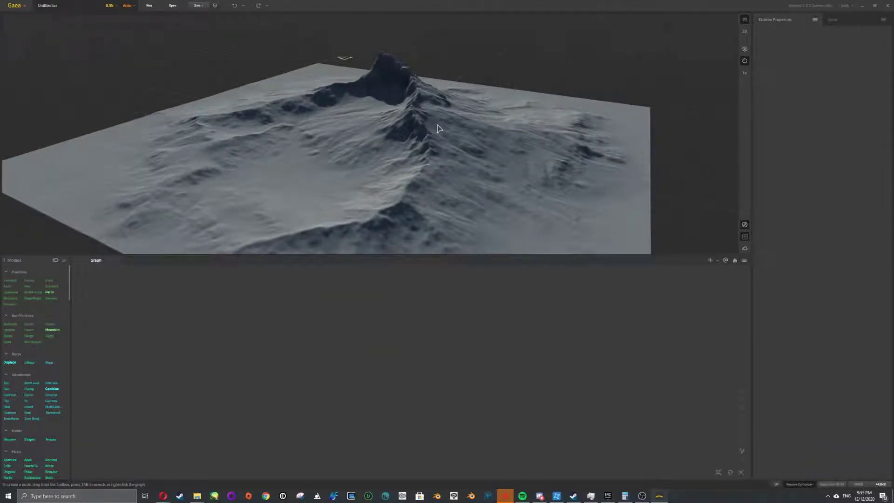
Enlarge the graph area by shrinking the 3D viewport, and frame the whole terrain
drag(142, 257, 261, 224)
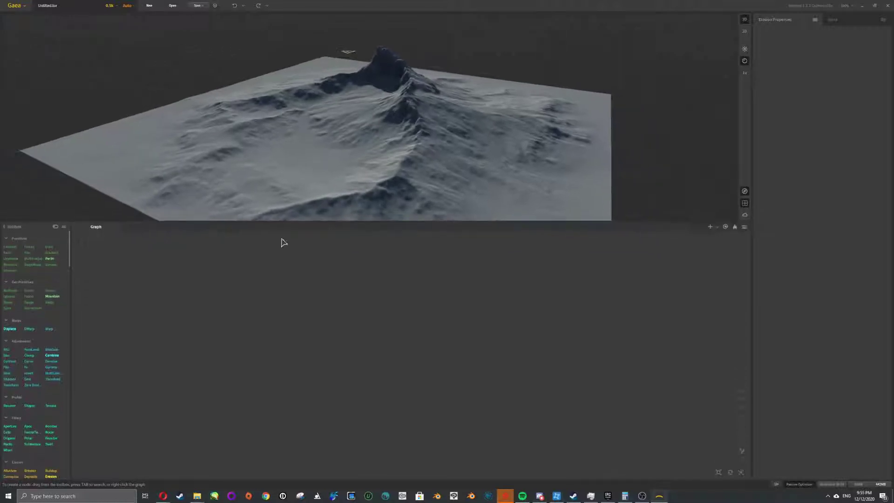
drag(467, 161, 378, 123)
scroll(395, 145, up, 3)
scroll(396, 144, down, 8)
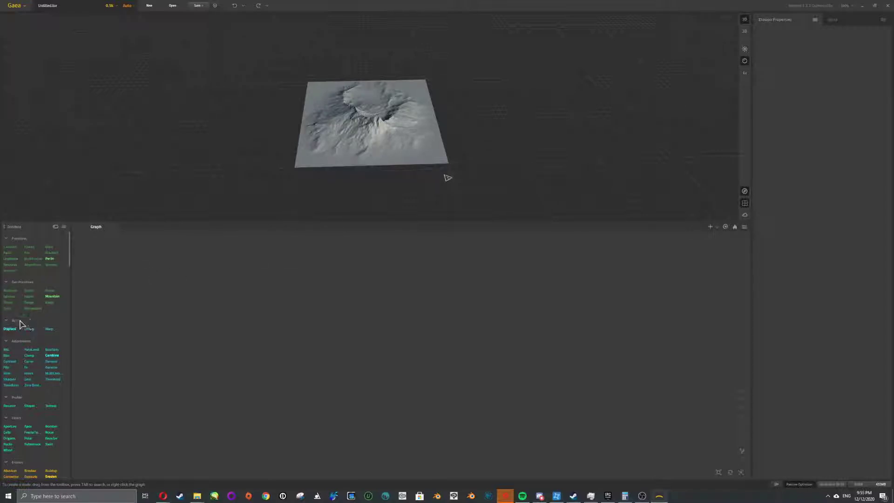
Look through the toolbox's node categories from primitives to utilities, and check the preview resolution setting
scroll(31, 298, down, 10)
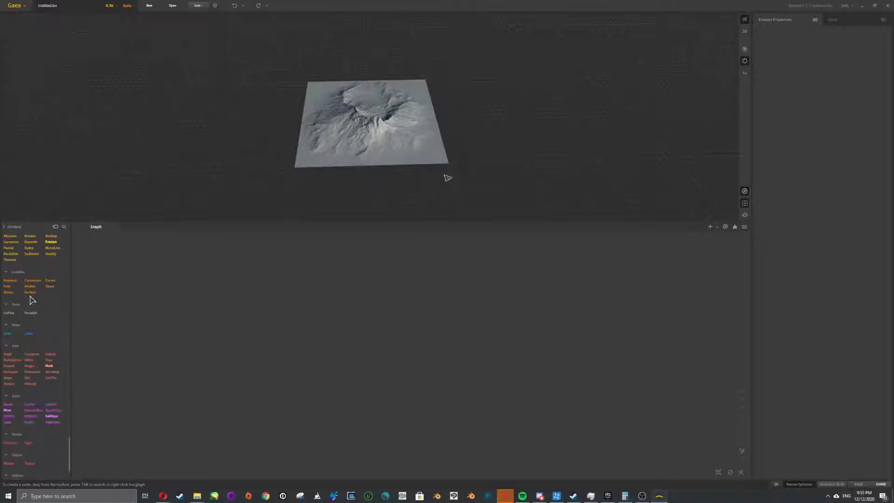
scroll(40, 440, up, 10)
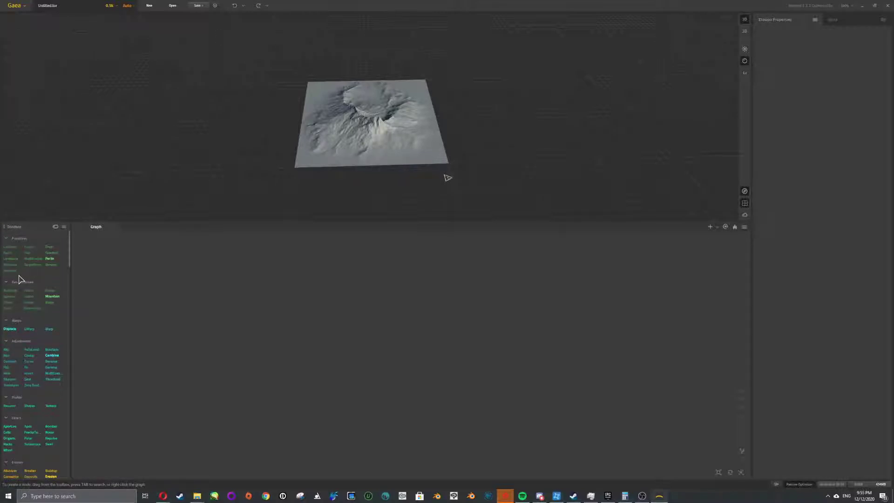
scroll(33, 410, down, 8)
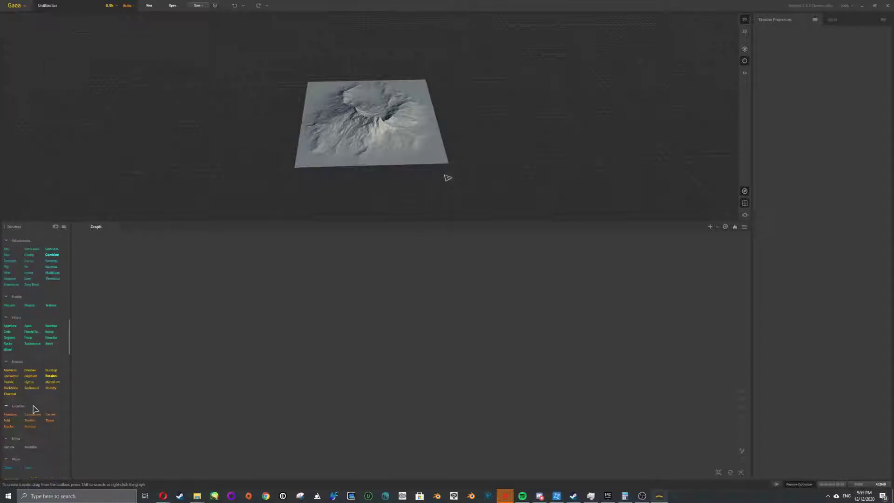
scroll(32, 403, down, 3)
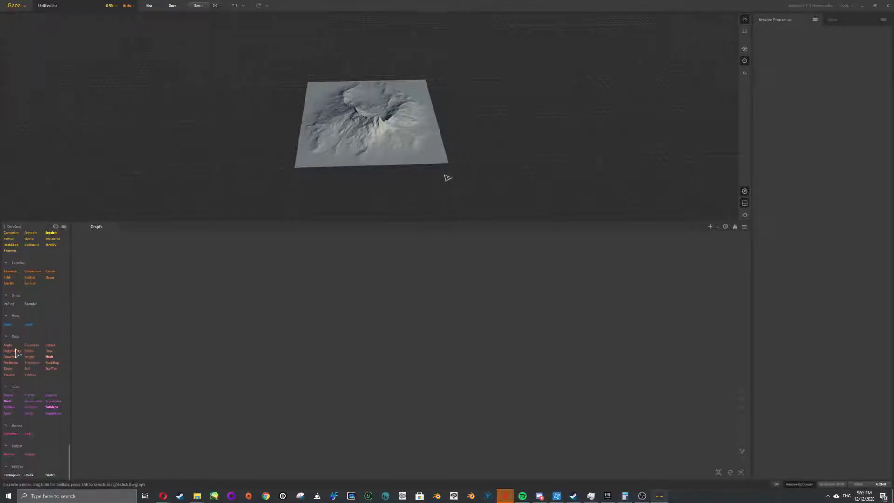
scroll(29, 408, up, 10)
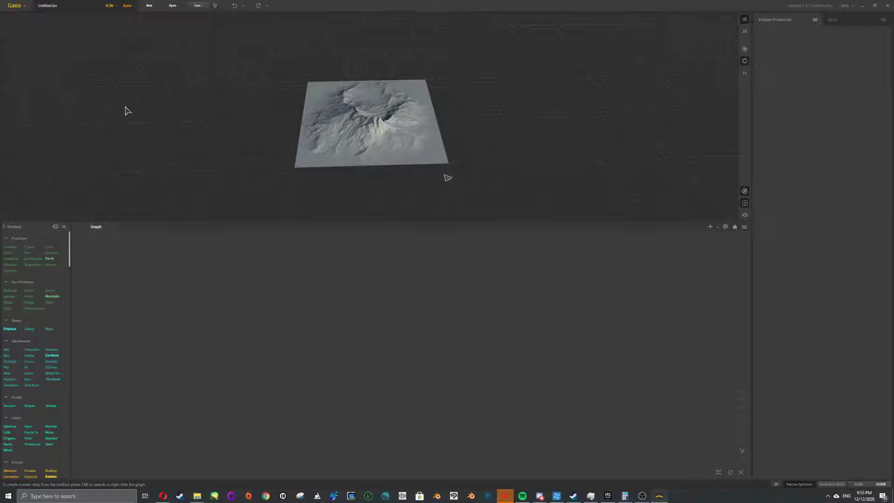
click(111, 7)
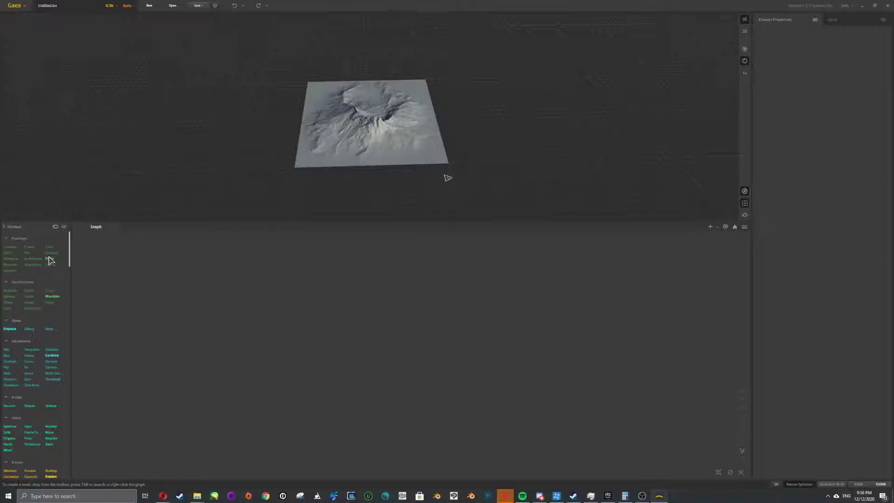
Add a Voronoi+ node to the empty graph and inspect its terrain from several angles
drag(40, 281, 275, 306)
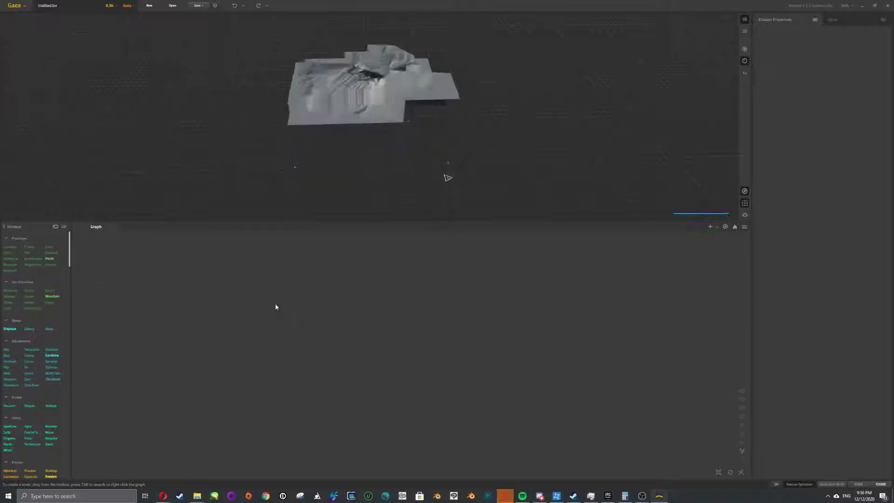
drag(492, 139, 498, 174)
scroll(381, 164, down, 5)
scroll(384, 128, up, 8)
scroll(385, 129, down, 3)
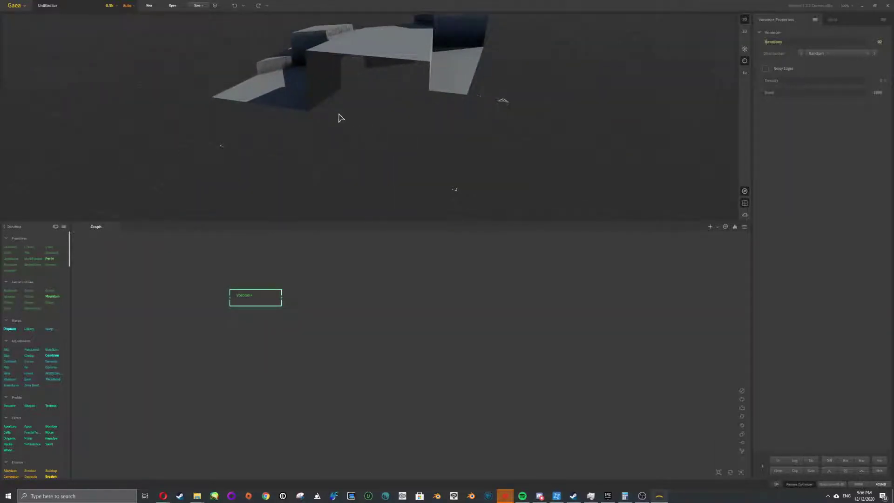
drag(337, 113, 363, 60)
scroll(338, 74, down, 5)
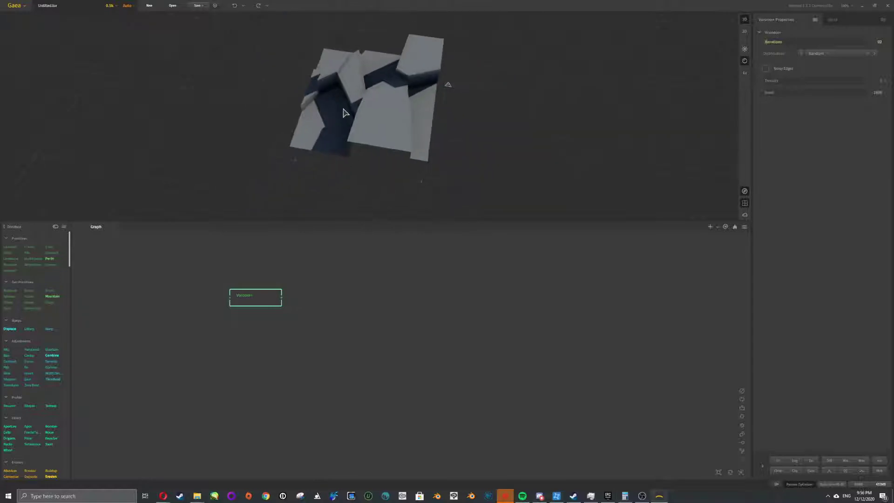
scroll(343, 114, up, 3)
drag(307, 154, 373, 173)
middle_drag(345, 126, 348, 139)
scroll(341, 130, up, 2)
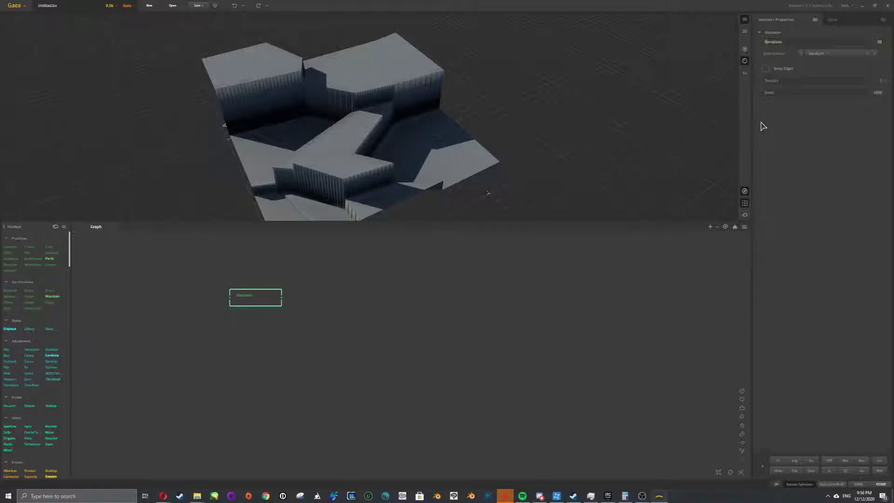
Choose a pattern option for the Voronoi+ node and raise its iterations slightly
click(859, 53)
click(835, 73)
mouse_move(776, 42)
mouse_down()
mouse_move(839, 45)
mouse_move(787, 47)
mouse_up()
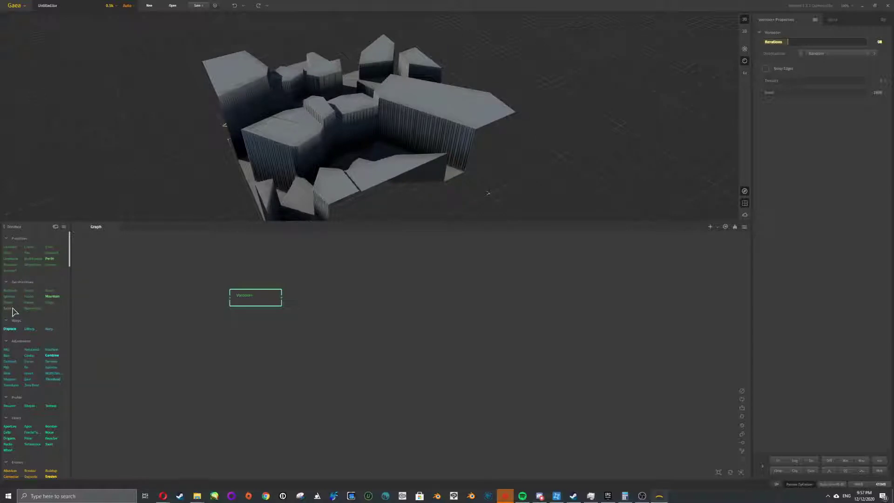
Add a geo primitive node below the Voronoi+ node in the graph
drag(10, 309, 239, 335)
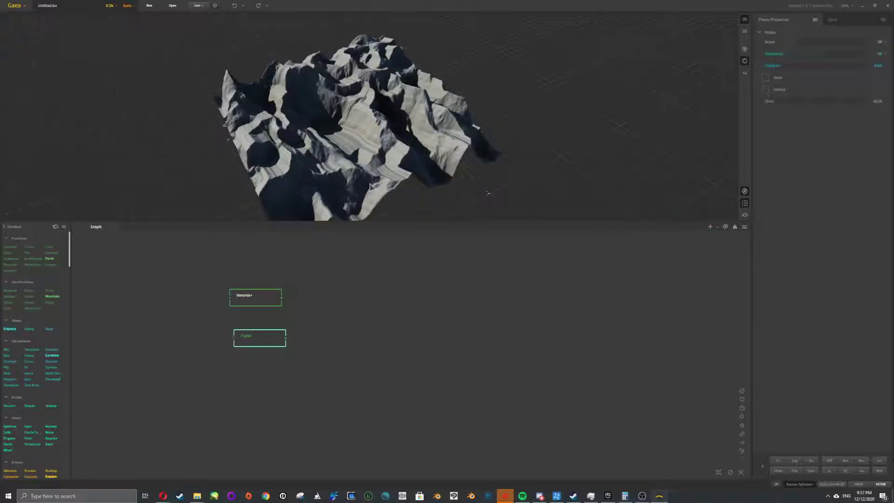
Try different scales on the Plates node and settle on 83%
drag(799, 47, 764, 42)
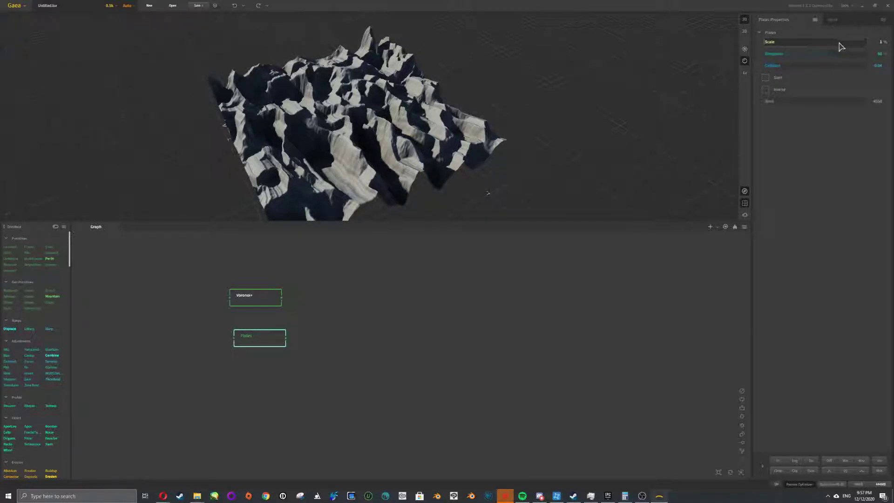
click(856, 41)
click(844, 42)
click(840, 42)
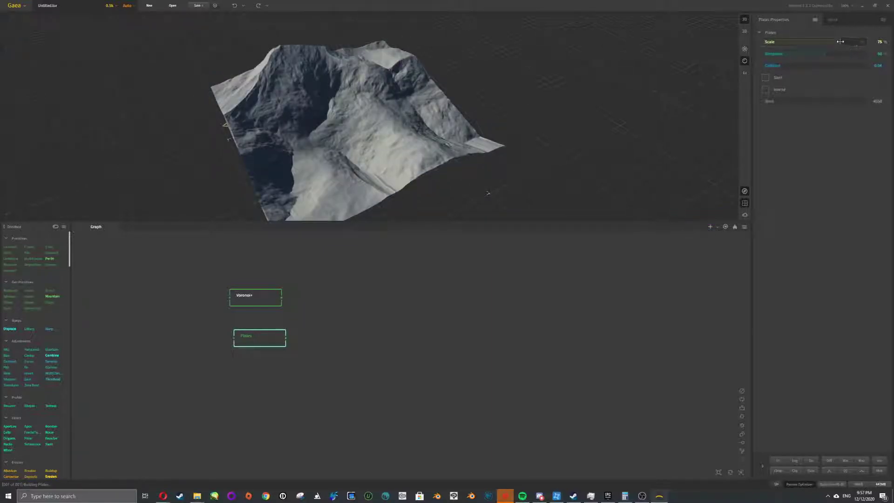
click(832, 42)
click(850, 46)
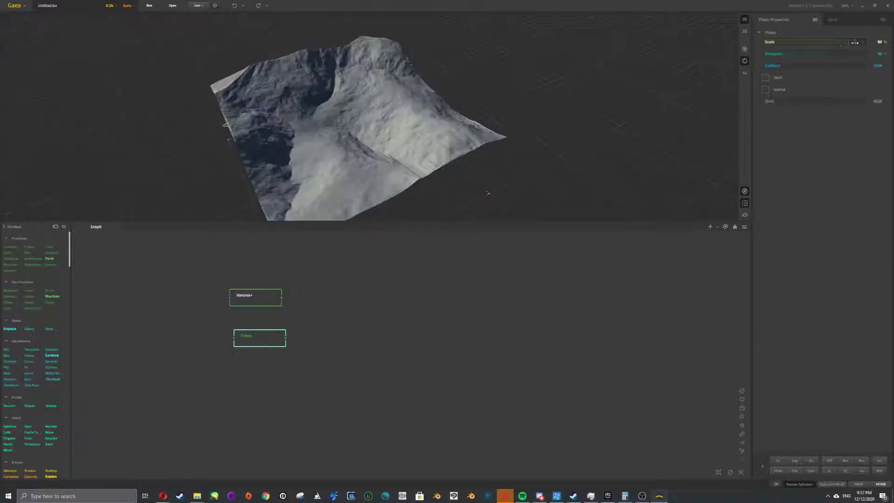
drag(849, 43, 848, 43)
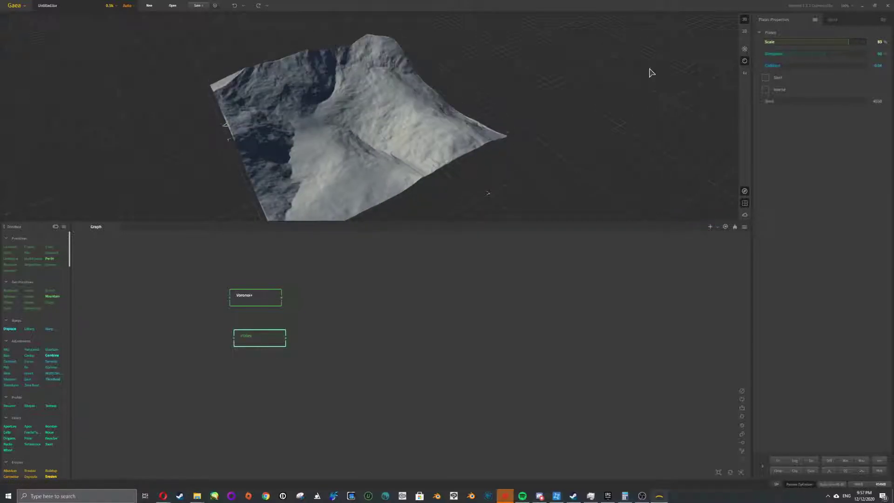
Set the Plates node's steepness to 66%, enable its slant option, and pick a new seed
click(783, 56)
click(831, 54)
click(794, 100)
mouse_move(794, 100)
mouse_down()
mouse_move(783, 100)
mouse_move(791, 101)
mouse_up()
click(766, 78)
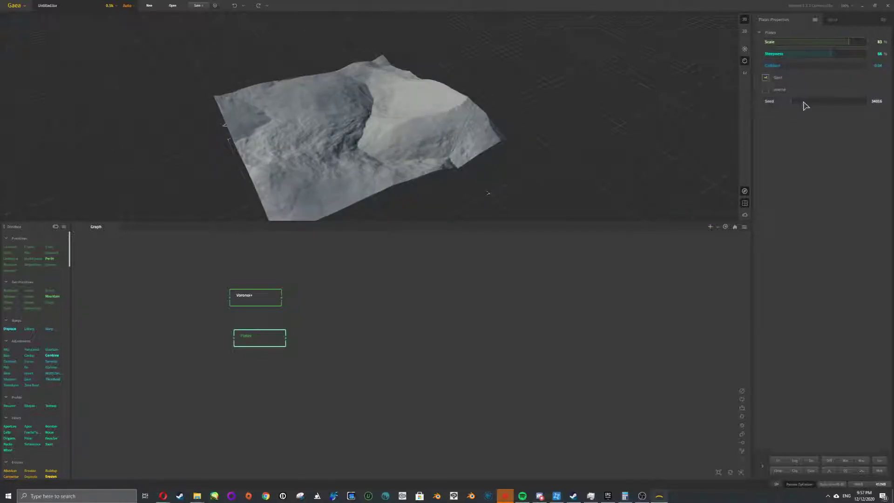
click(809, 102)
click(824, 102)
click(810, 102)
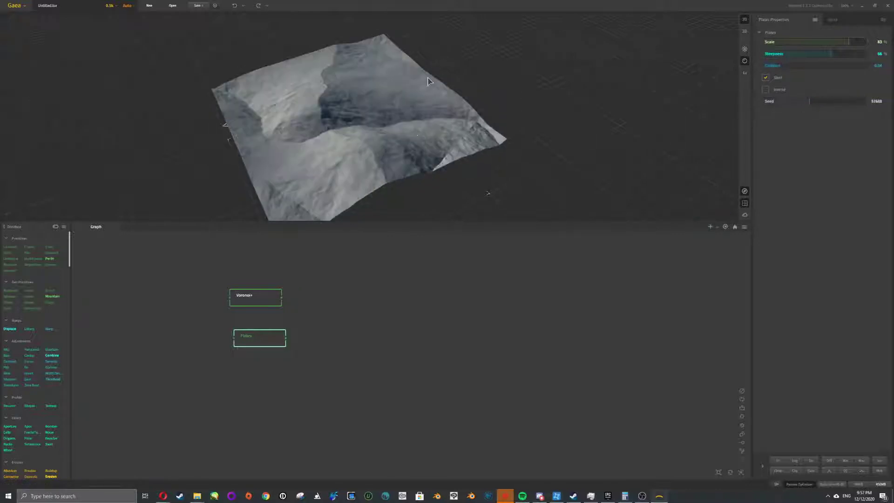
Align the Voronoi+ node above the Plates node and merge both with MultiMix, placing the resulting Combine node beside them
drag(511, 161, 569, 148)
mouse_move(262, 303)
mouse_down()
mouse_move(258, 312)
mouse_move(270, 309)
mouse_up()
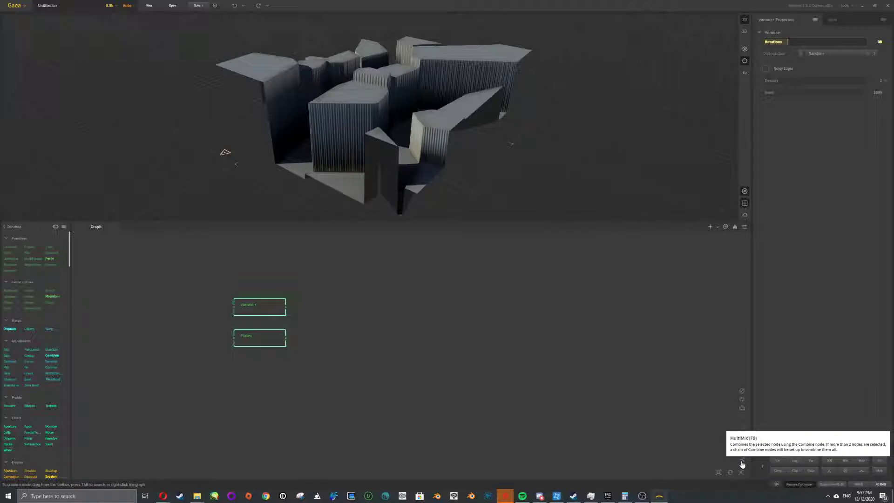
key(F8)
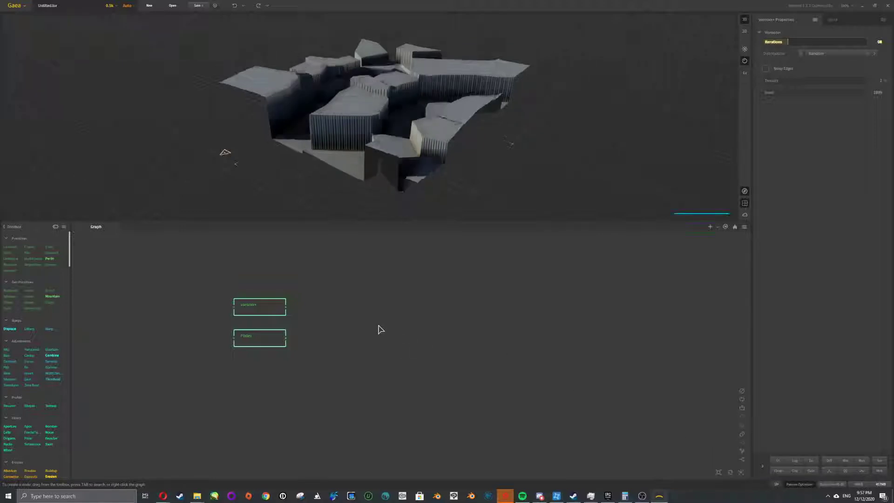
drag(370, 178, 419, 138)
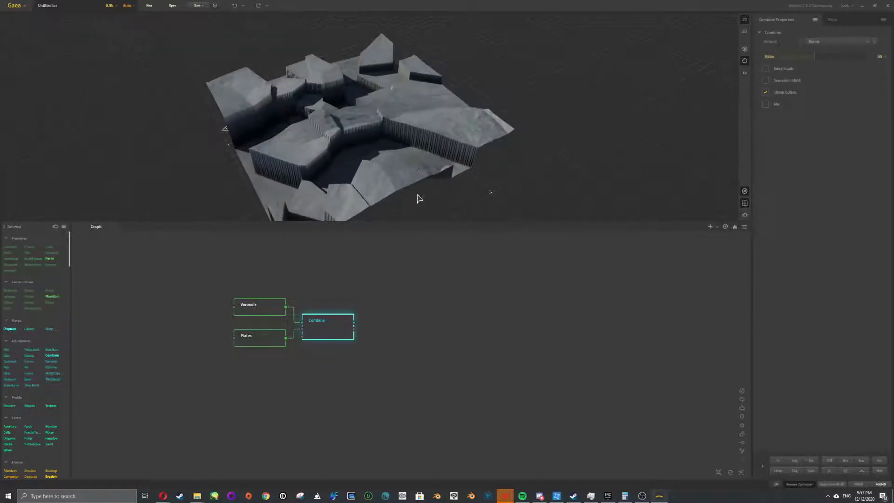
mouse_move(331, 334)
mouse_down()
mouse_move(331, 320)
mouse_move(338, 323)
mouse_up()
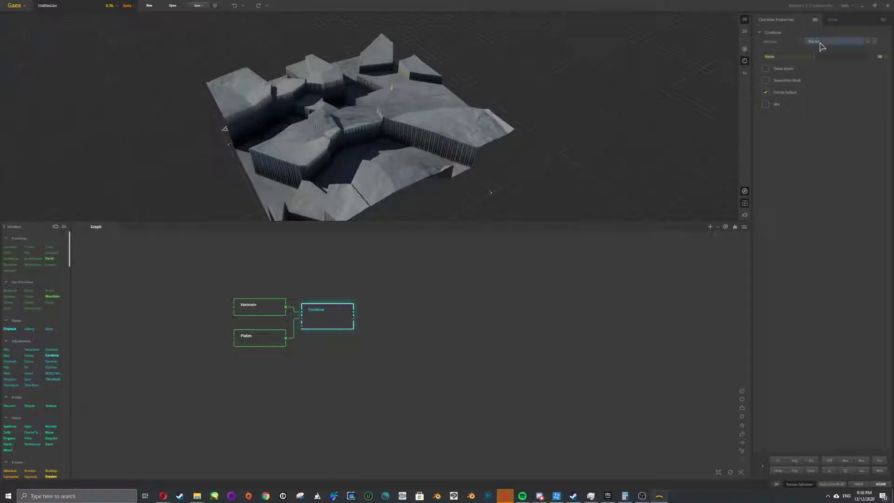
Try the Add method on the Combine node with the ratio set to 47%
drag(779, 58, 798, 59)
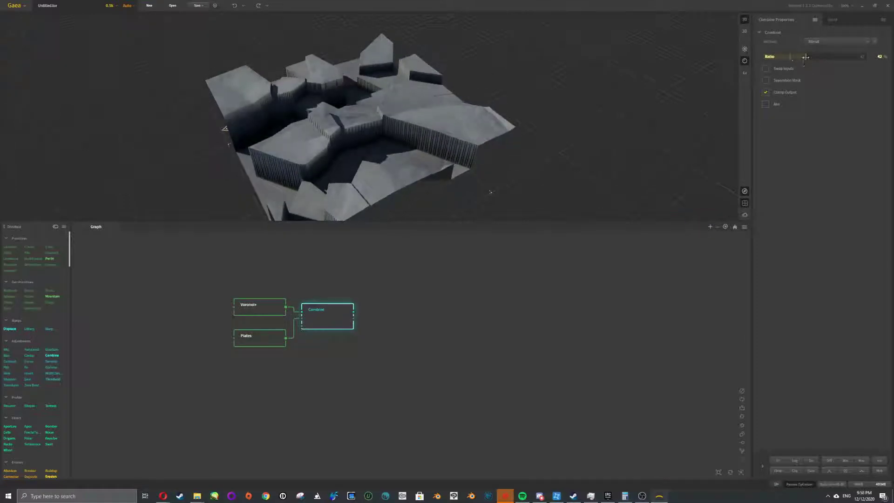
click(832, 41)
click(827, 64)
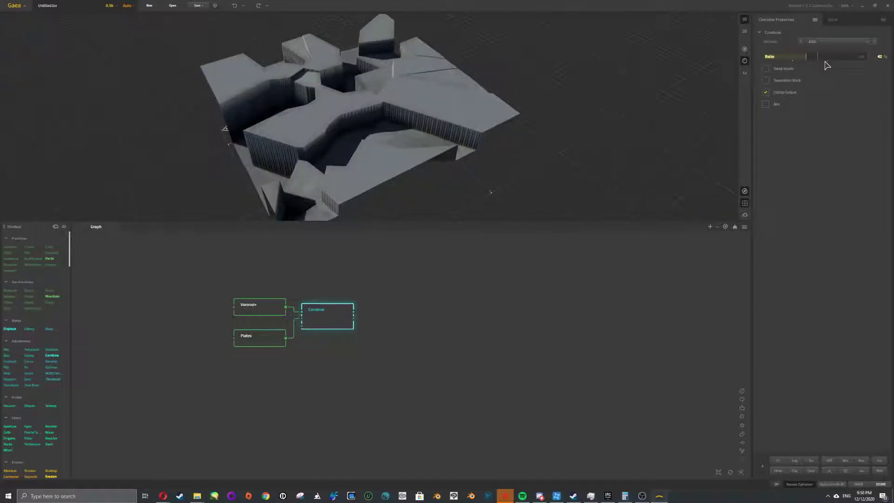
drag(792, 58, 812, 58)
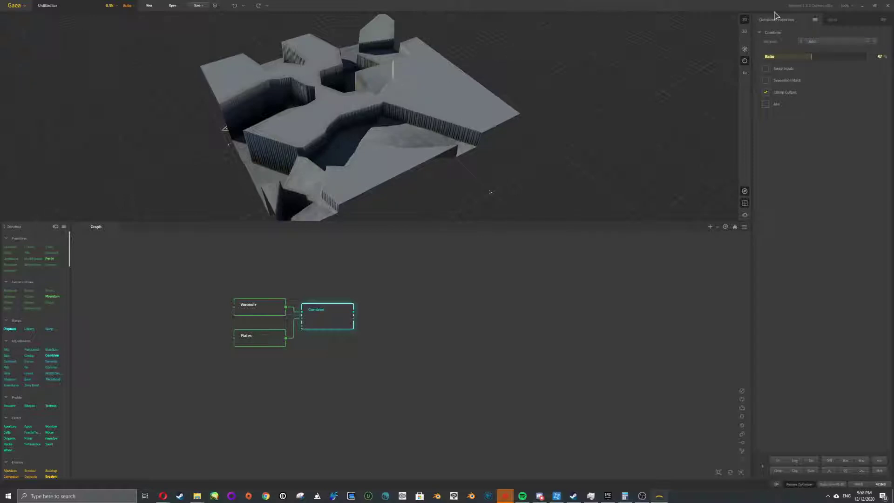
Try the Max method on the Combine node at ratios of 44% and 79%, followed by the Min method
click(848, 43)
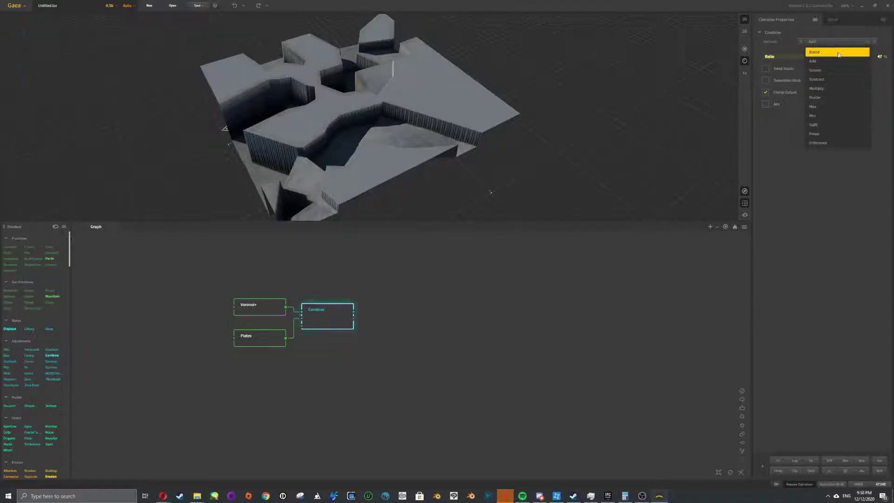
click(823, 112)
drag(842, 57, 782, 61)
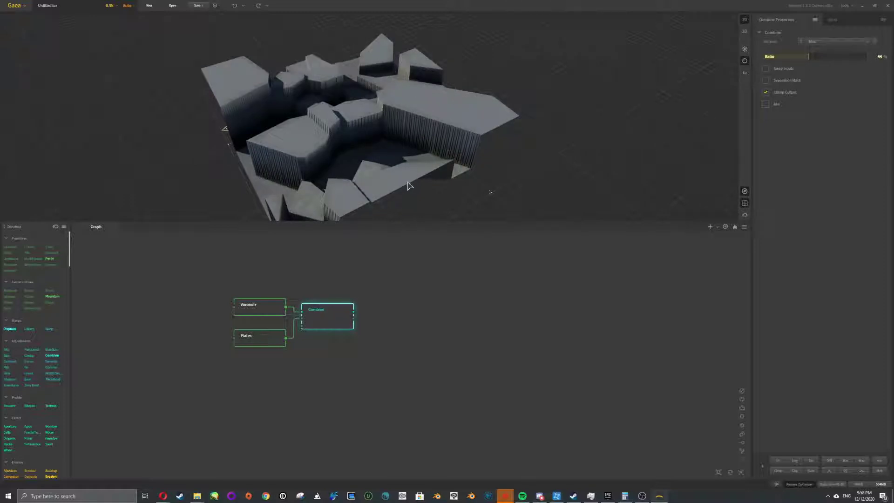
click(844, 56)
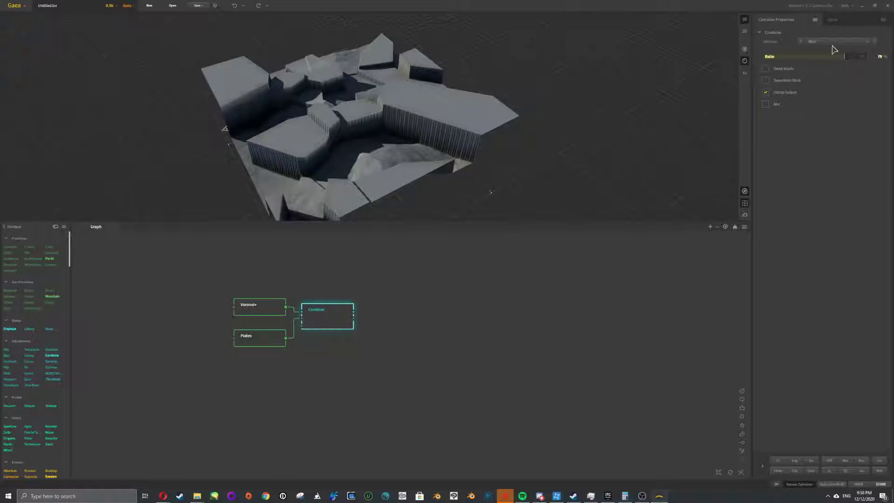
click(831, 42)
click(823, 115)
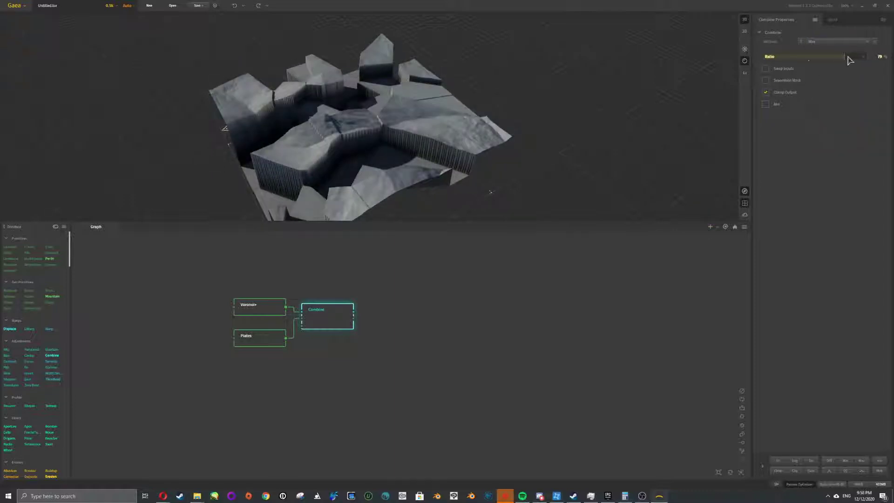
Set the Combine node's method to Blend with a ratio of 44% and inspect the blended terrain from another angle
click(832, 42)
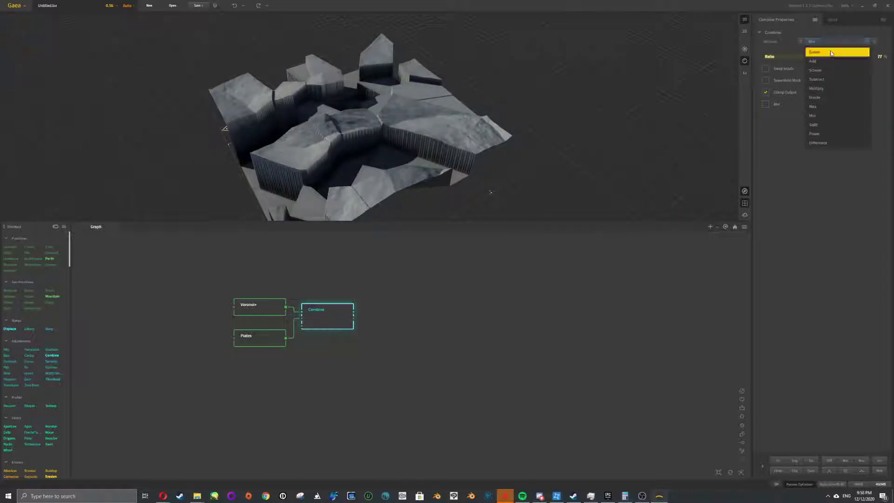
click(832, 52)
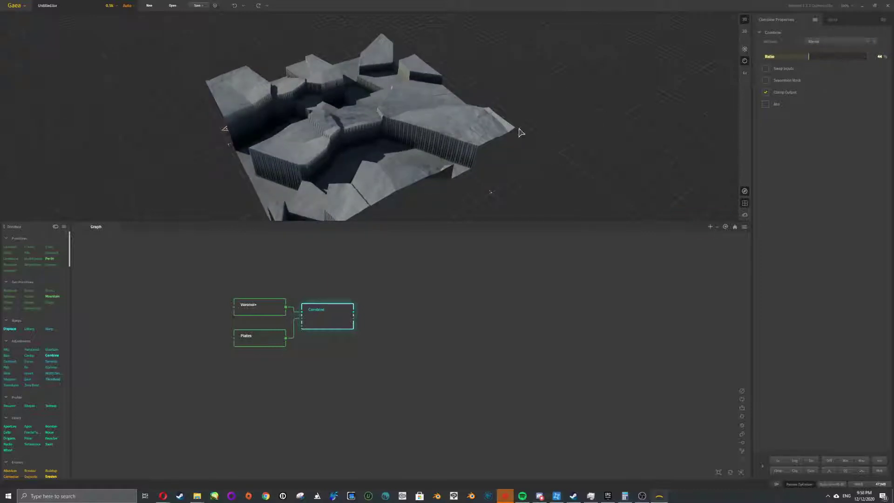
drag(548, 116, 574, 116)
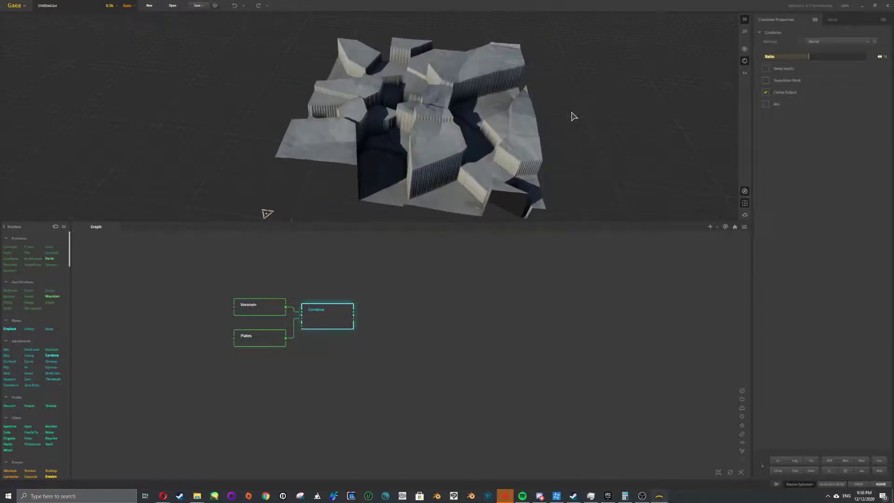
drag(334, 328, 337, 327)
Collapse the Adjustments category and the category directly above it in the toolbox
scroll(46, 370, down, 1)
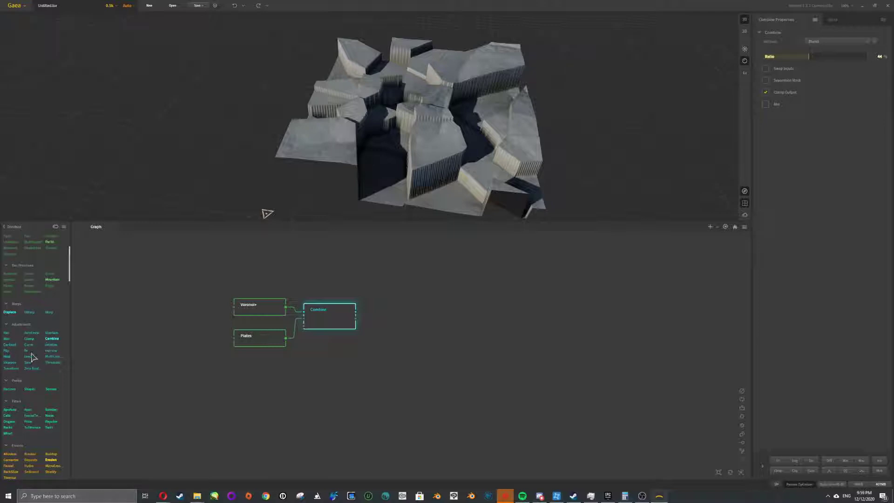
scroll(49, 370, down, 1)
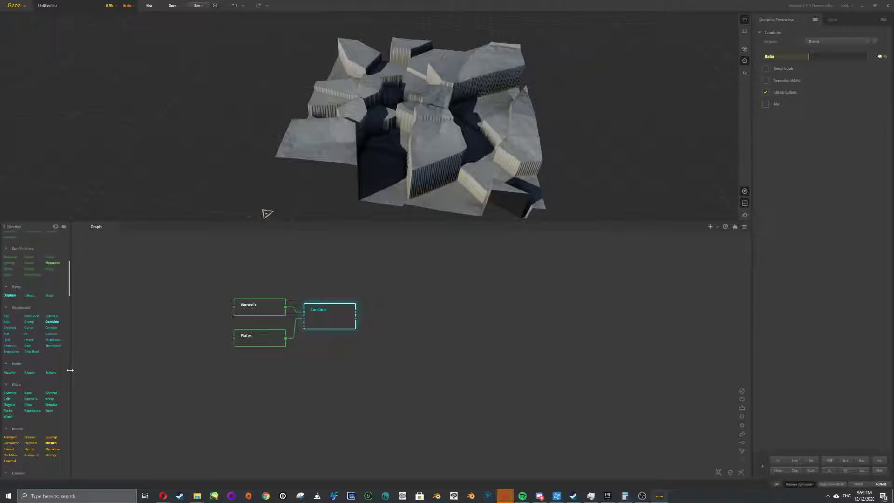
scroll(56, 368, up, 2)
click(13, 322)
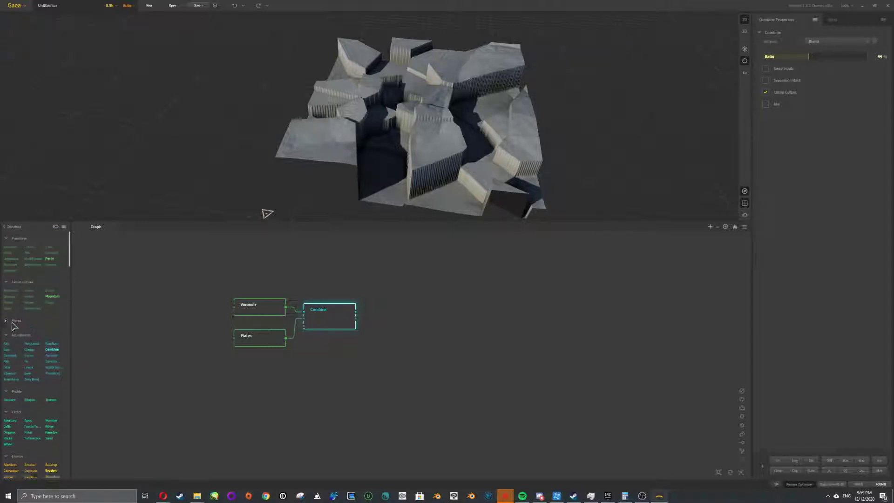
click(6, 335)
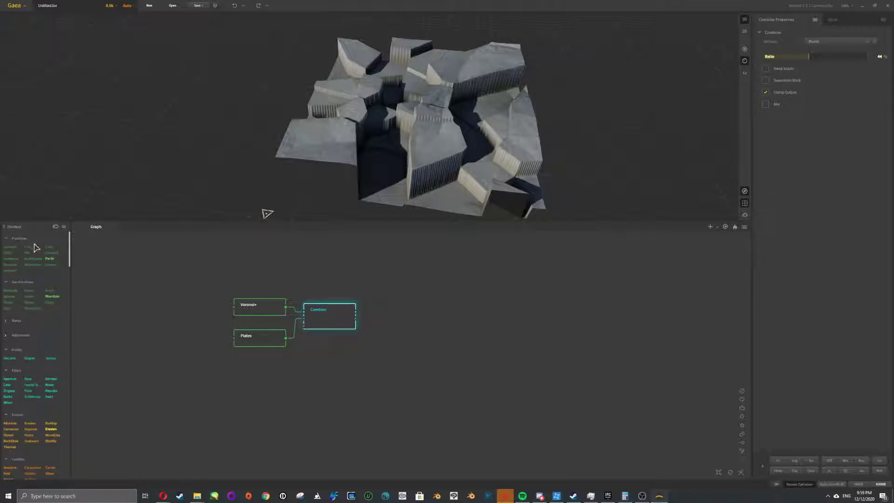
Add a Whorl filter after the Combine node, lower its number of whorls, and set its power to 0.12
scroll(31, 305, down, 1)
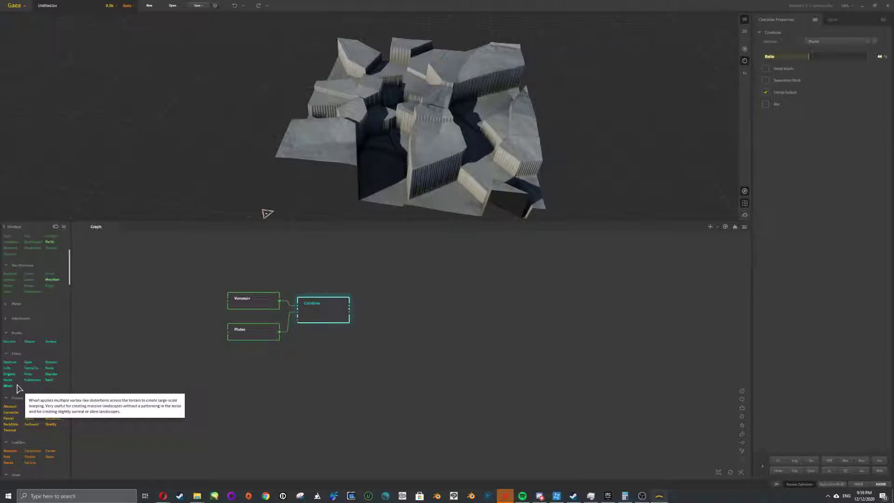
drag(17, 385, 338, 327)
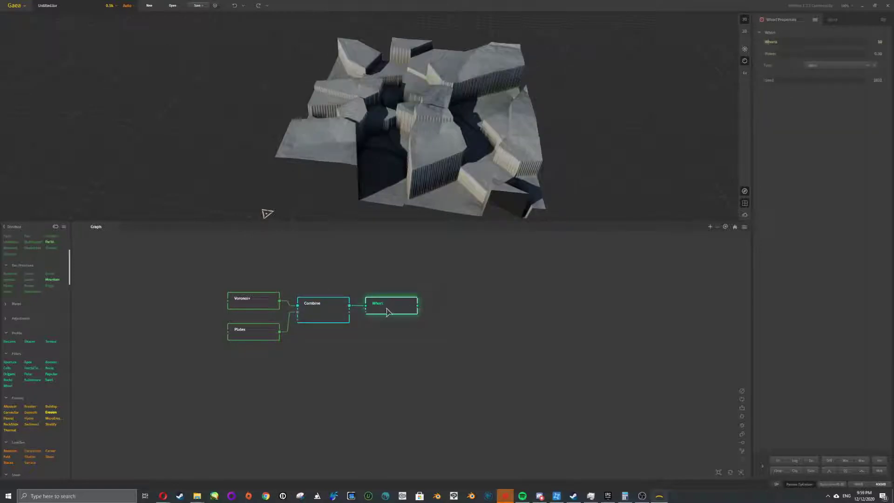
click(328, 315)
click(392, 308)
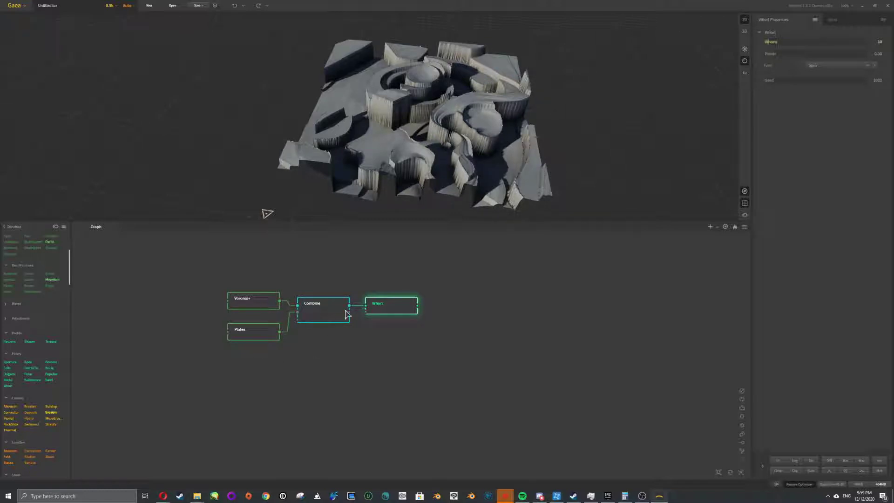
mouse_move(766, 44)
mouse_down()
mouse_move(779, 57)
mouse_move(805, 55)
mouse_move(766, 60)
mouse_move(794, 47)
mouse_move(766, 46)
mouse_up()
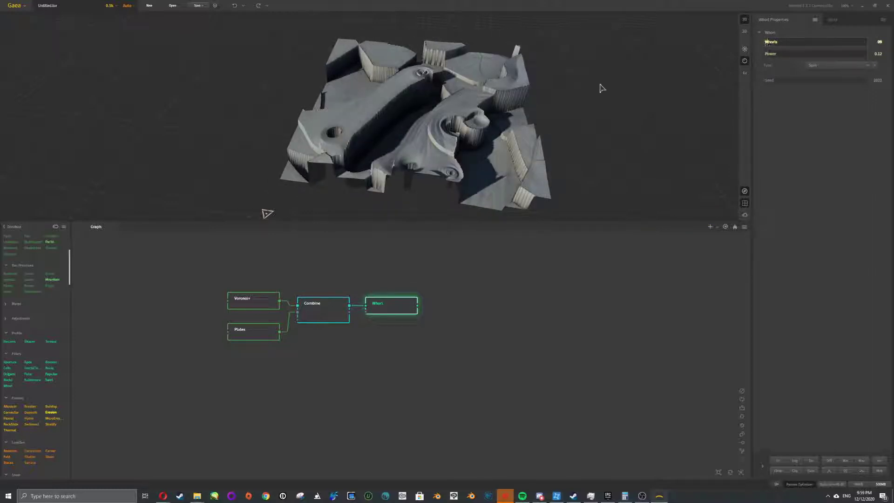
Move the Whorl node up and branch a Cells filter from the Combine node's output, placed below Whorl
drag(386, 305, 385, 304)
drag(383, 303, 386, 271)
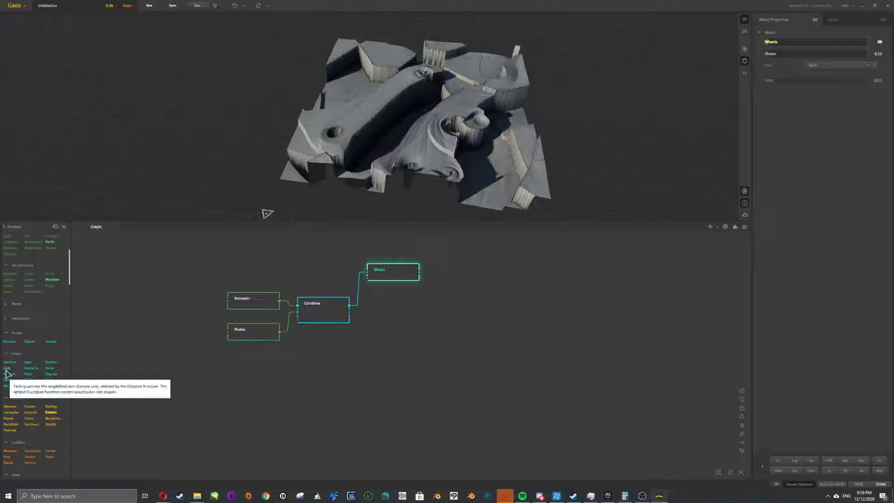
drag(7, 373, 343, 321)
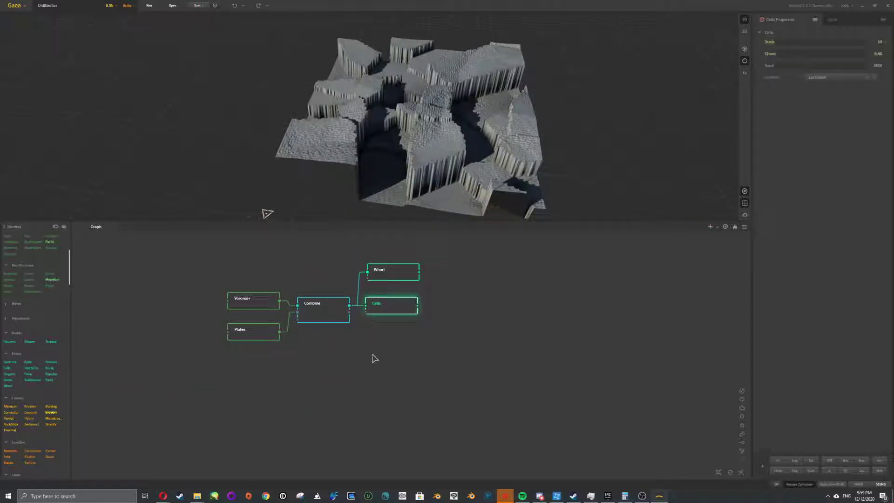
drag(404, 309, 406, 333)
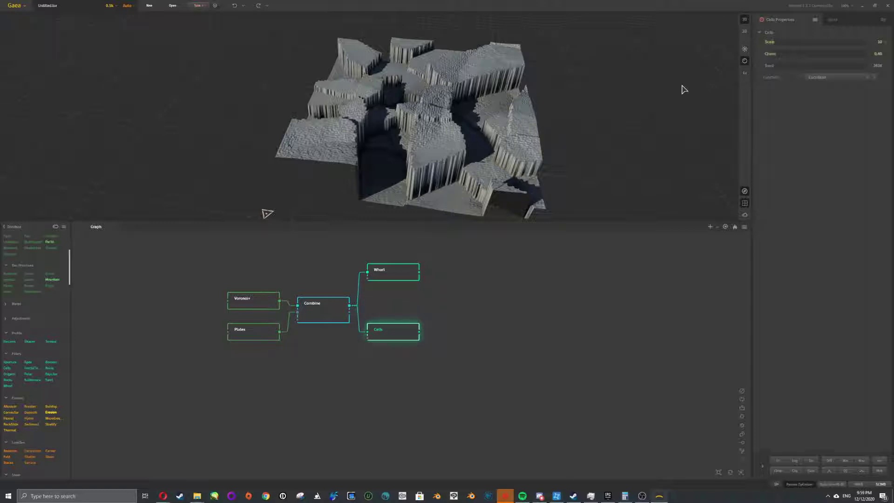
Set the Cells node's scale to 79%, its chaos to 2.08, and its seed to 15605
drag(769, 44, 797, 42)
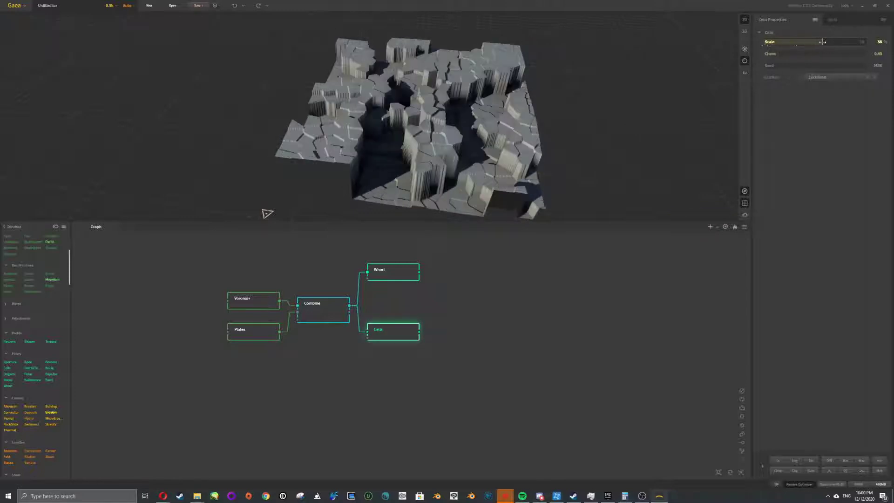
drag(824, 48, 856, 46)
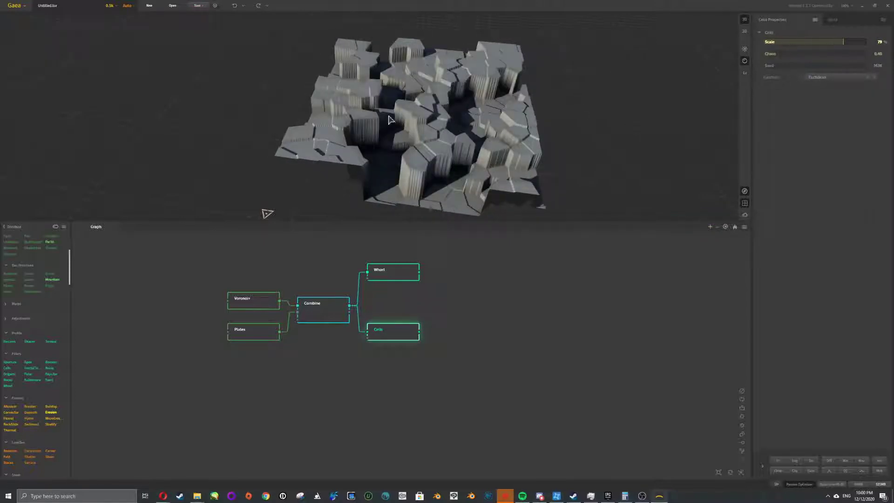
drag(793, 55, 785, 55)
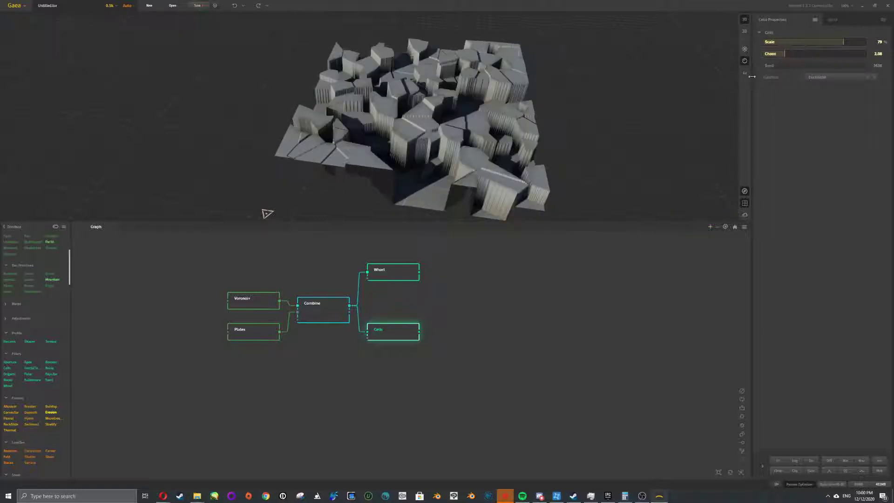
click(776, 68)
Try each function option on the Cells node, settle on Manhattan, and inspect the terrain from another angle
click(810, 77)
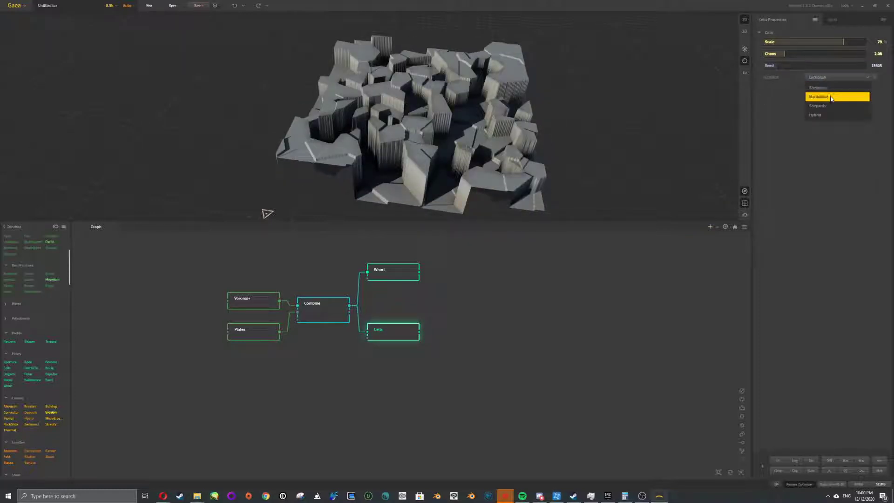
click(834, 94)
click(824, 77)
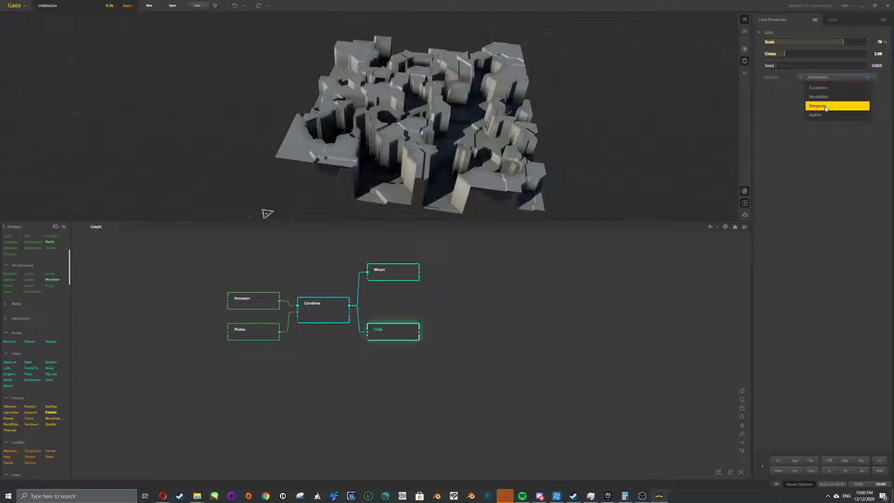
click(826, 106)
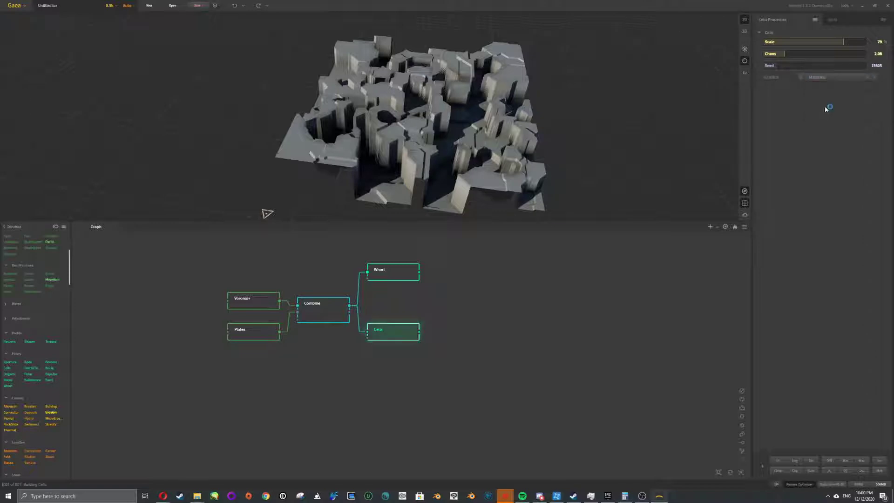
click(819, 77)
click(819, 115)
click(823, 78)
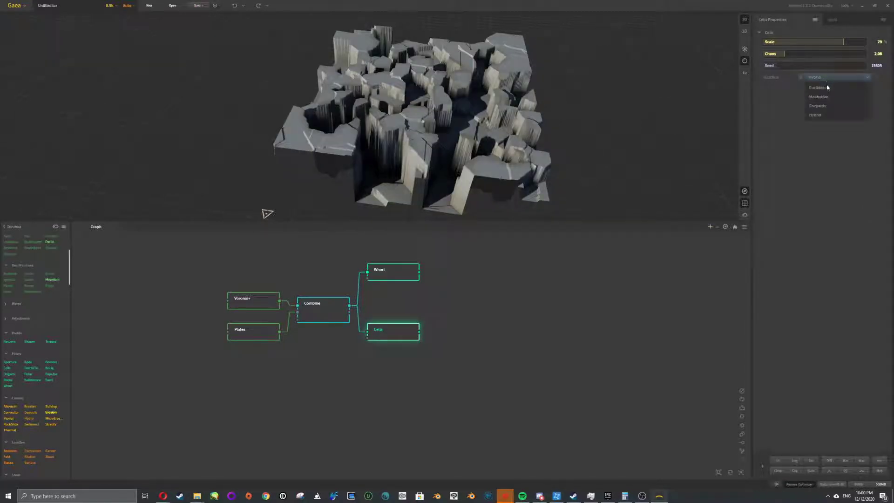
click(821, 88)
click(838, 78)
click(819, 96)
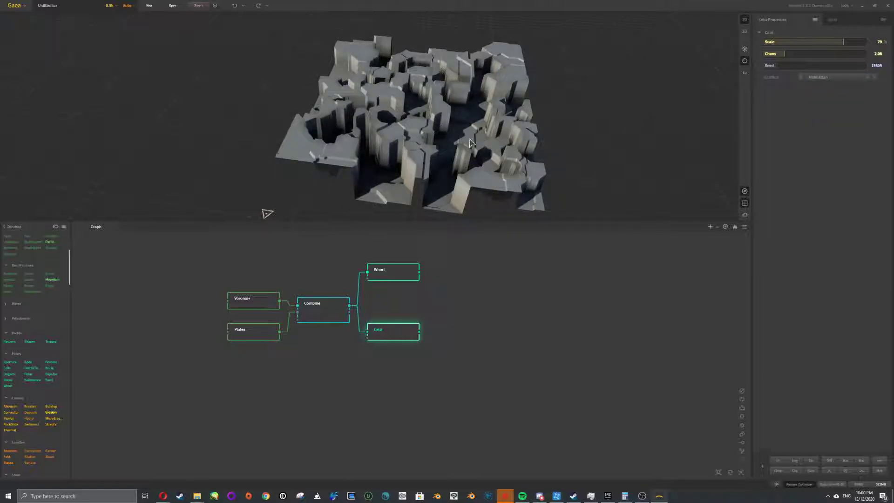
drag(424, 130, 404, 132)
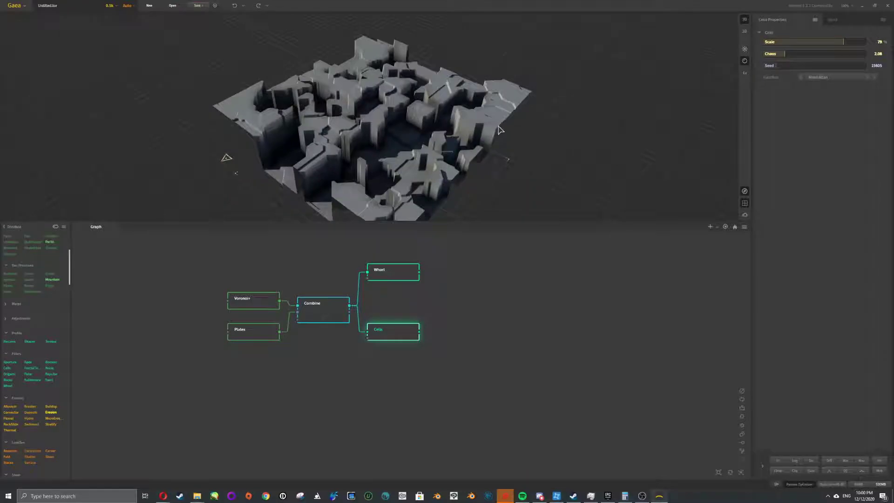
drag(523, 122, 396, 127)
scroll(382, 128, up, 6)
scroll(382, 128, down, 6)
Move the Whorl node closer to Cells and join both filters' outputs with a new Combine node
drag(415, 262, 406, 278)
drag(500, 271, 489, 359)
key(c)
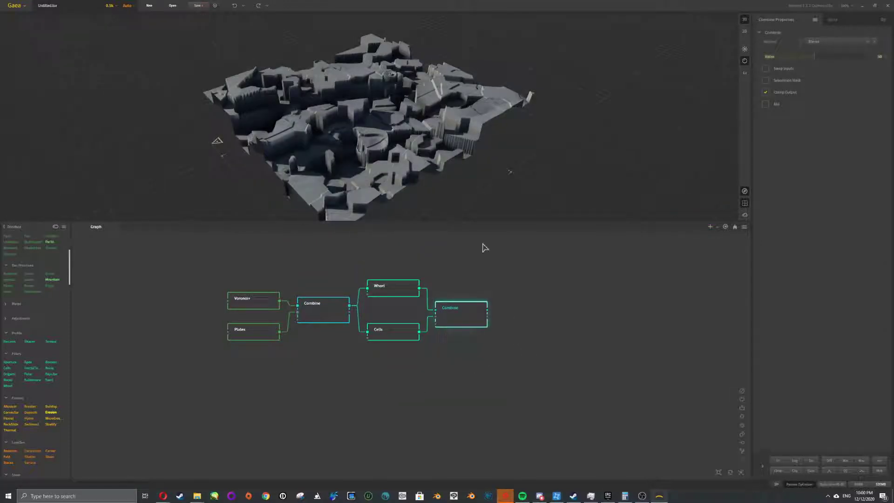
mouse_move(488, 137)
mouse_down()
mouse_move(470, 146)
mouse_move(475, 156)
mouse_move(499, 135)
mouse_up()
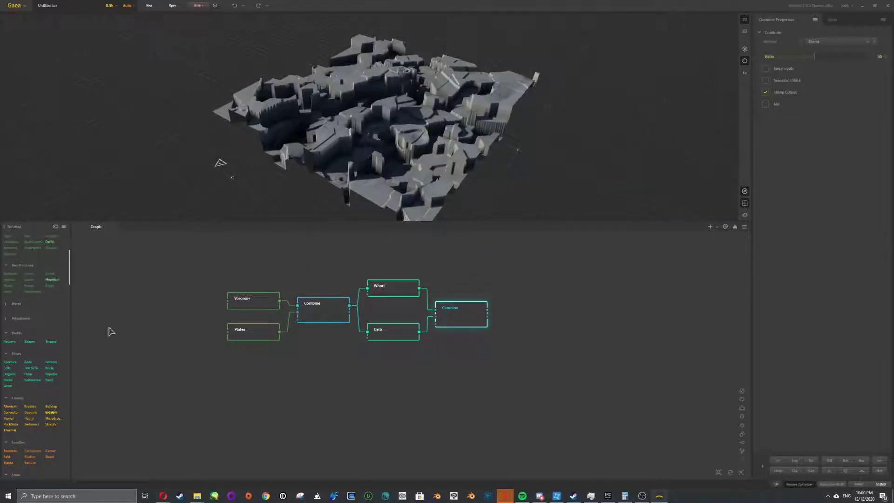
Collapse the Profile and Filters categories in the toolbox
click(6, 334)
click(6, 348)
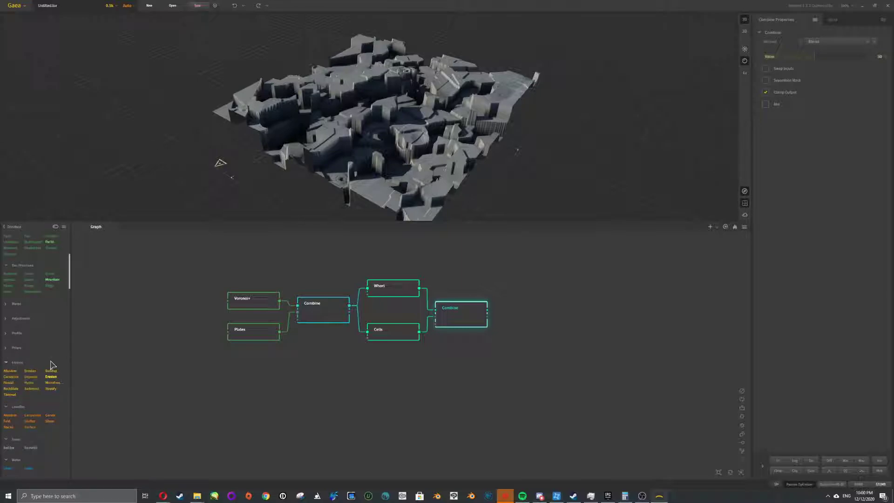
Add a Surface node after the second Combine node and compare the terrain with and without it up close
scroll(51, 365, down, 2)
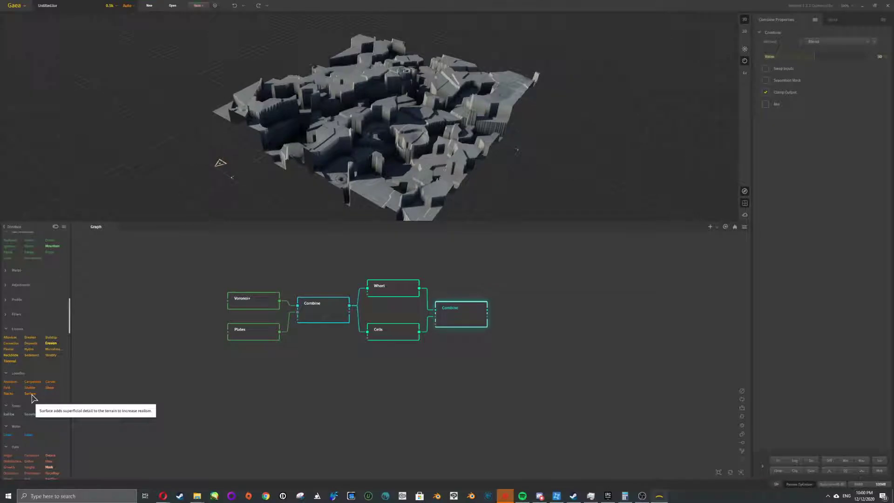
drag(31, 395, 471, 318)
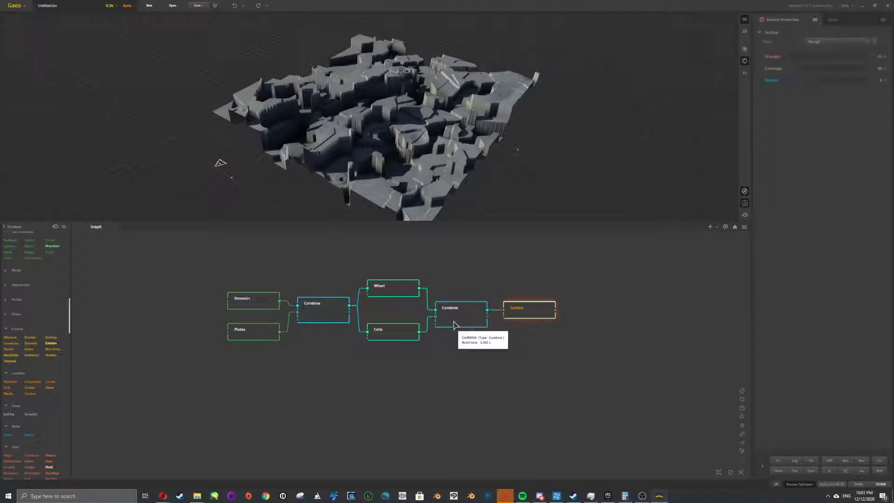
click(455, 325)
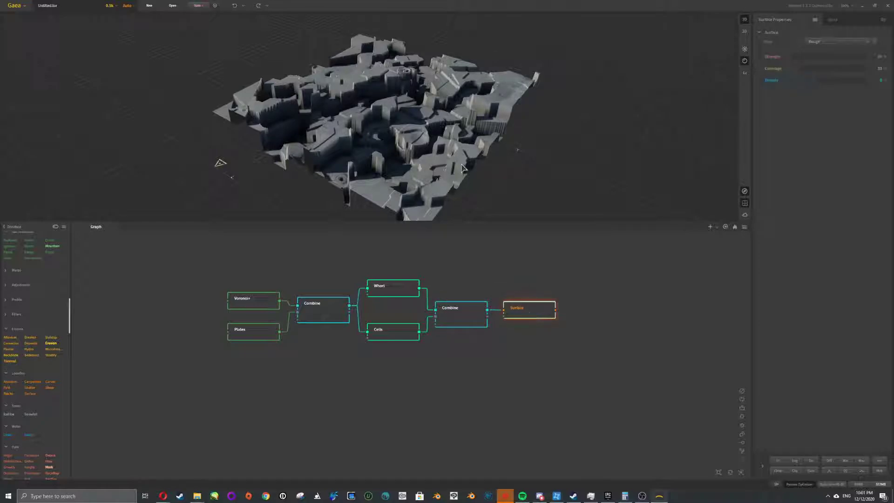
mouse_move(447, 129)
mouse_down()
mouse_move(425, 122)
mouse_move(440, 117)
mouse_move(439, 128)
mouse_up()
scroll(438, 128, up, 5)
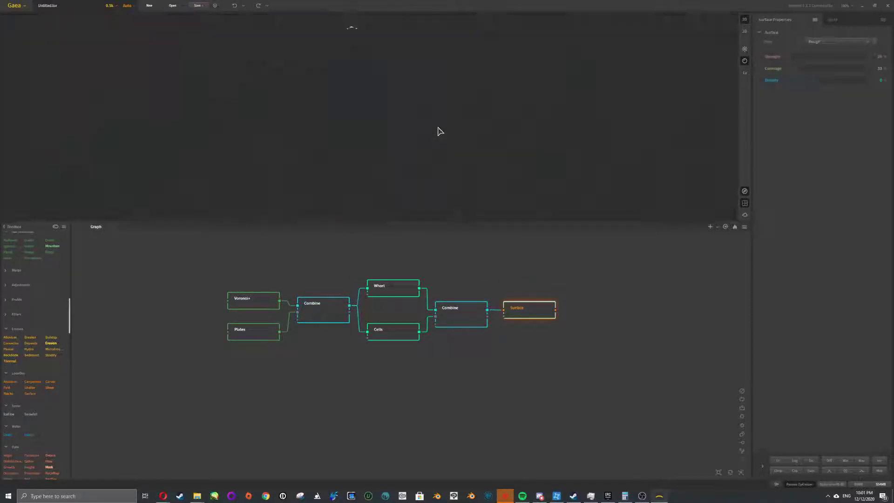
click(471, 325)
click(523, 309)
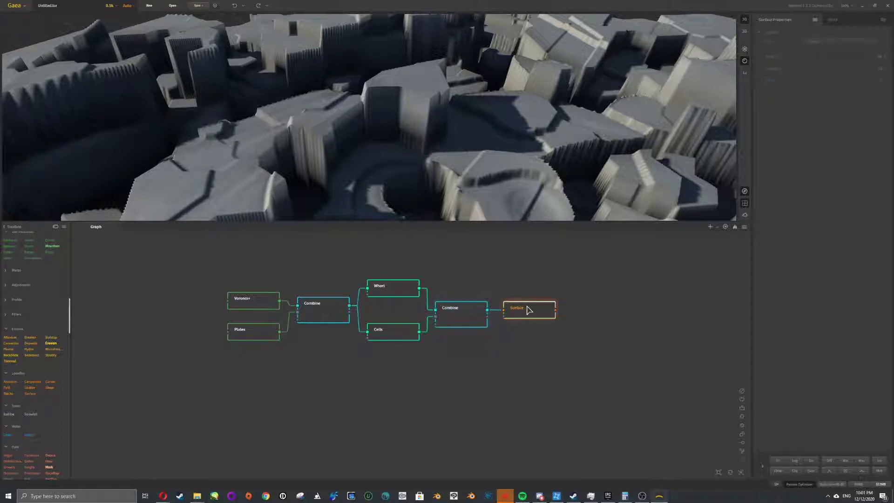
Replace the Surface node with an Erosion node after the second Combine and compare the terrain before and after erosion
key(Delete)
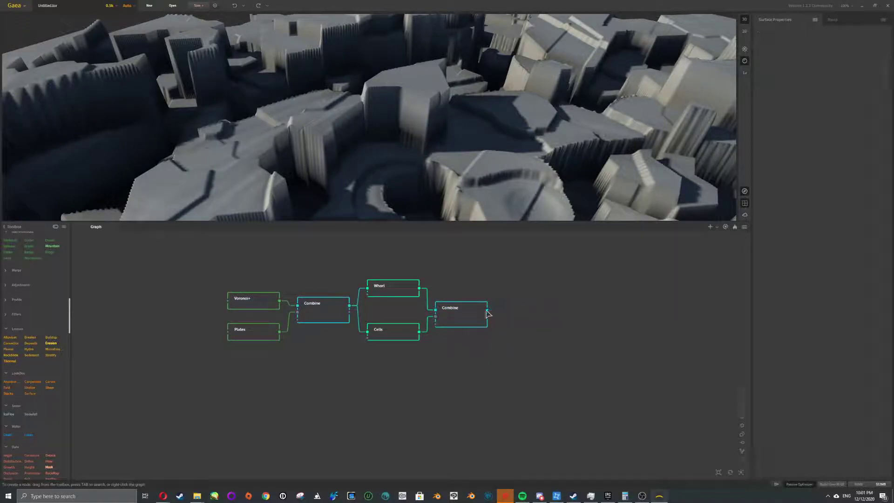
drag(51, 344, 507, 308)
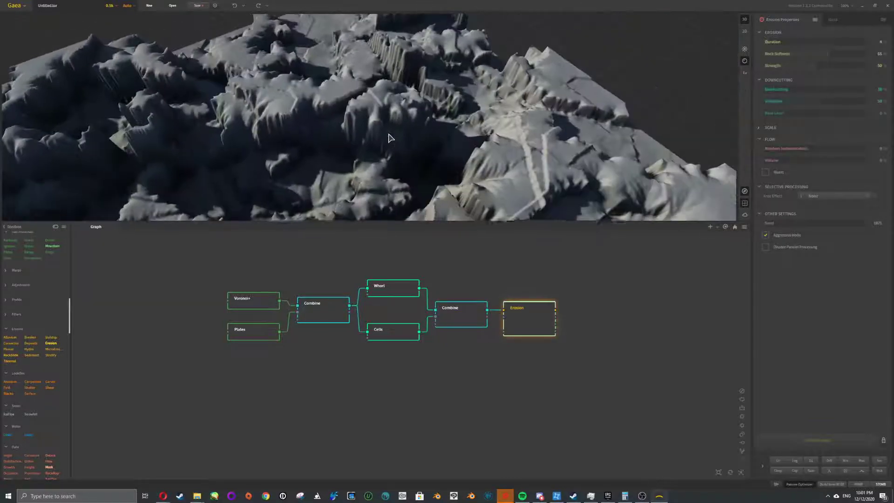
scroll(391, 161, down, 8)
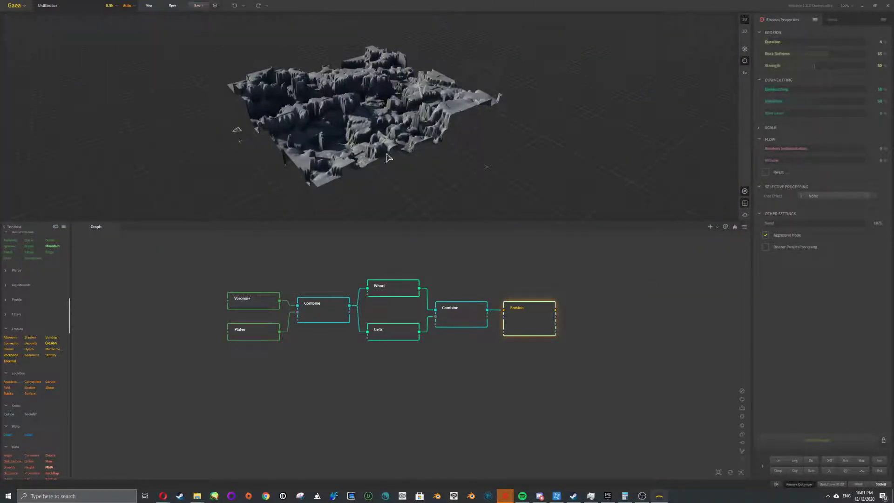
drag(391, 157, 414, 186)
scroll(366, 142, down, 5)
scroll(365, 141, up, 12)
click(457, 325)
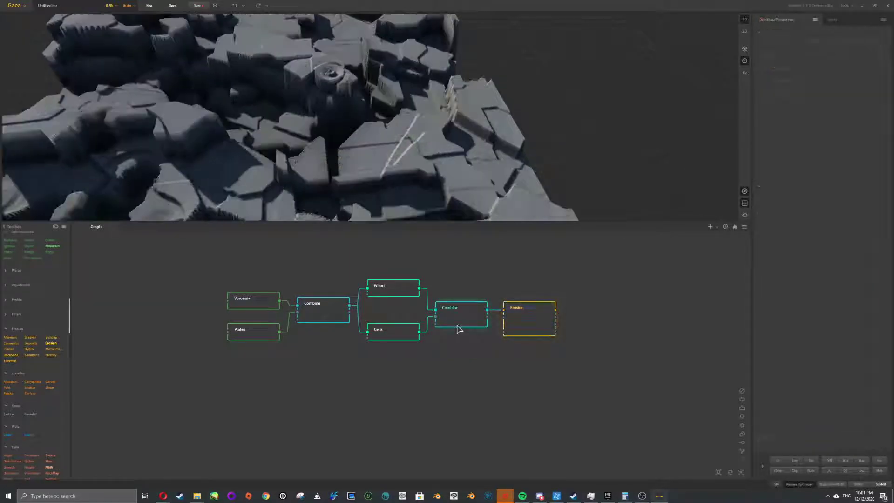
click(524, 318)
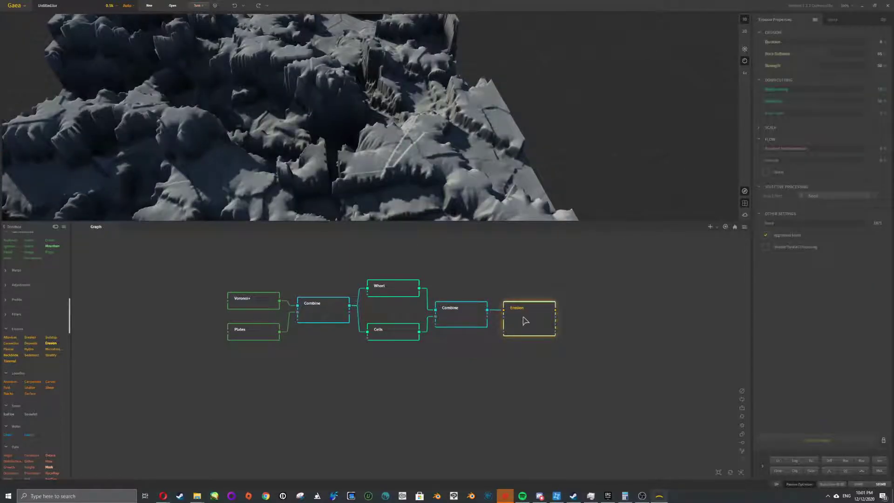
Preview the Cells, Plates, Voronoi+ and Whorl nodes individually, and reduce the Cells node's scale to 25%
click(392, 329)
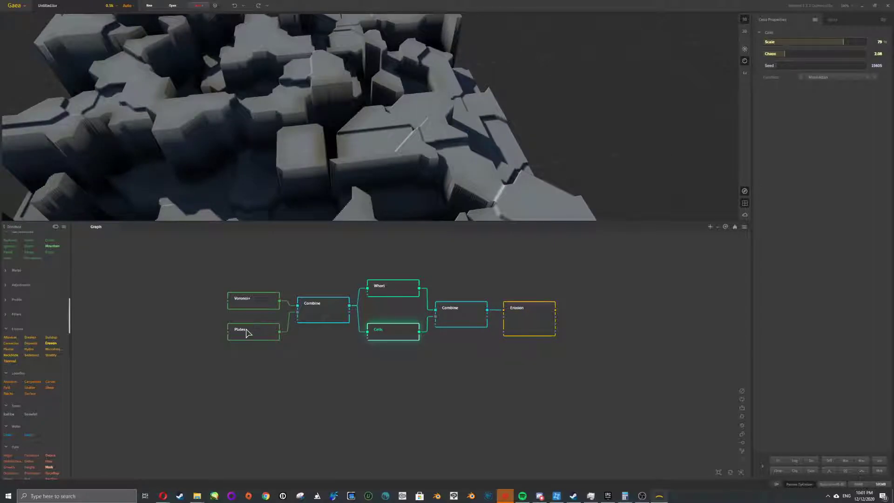
click(247, 333)
click(253, 303)
click(396, 294)
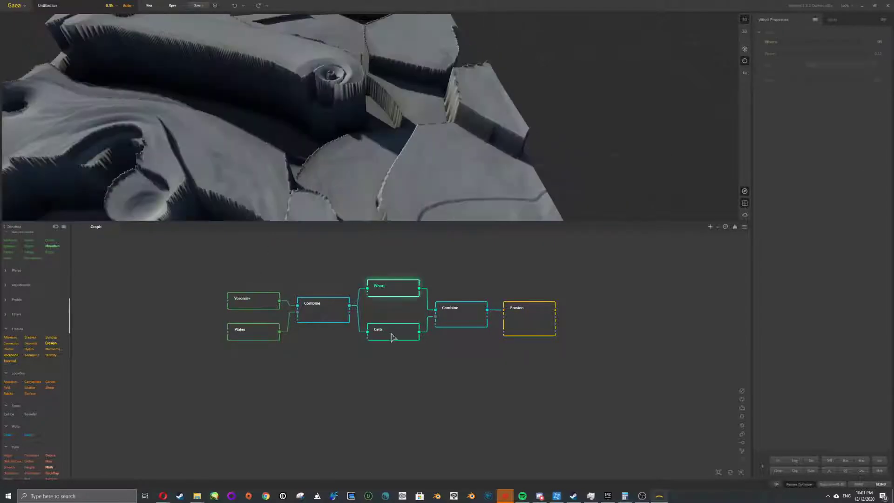
click(391, 336)
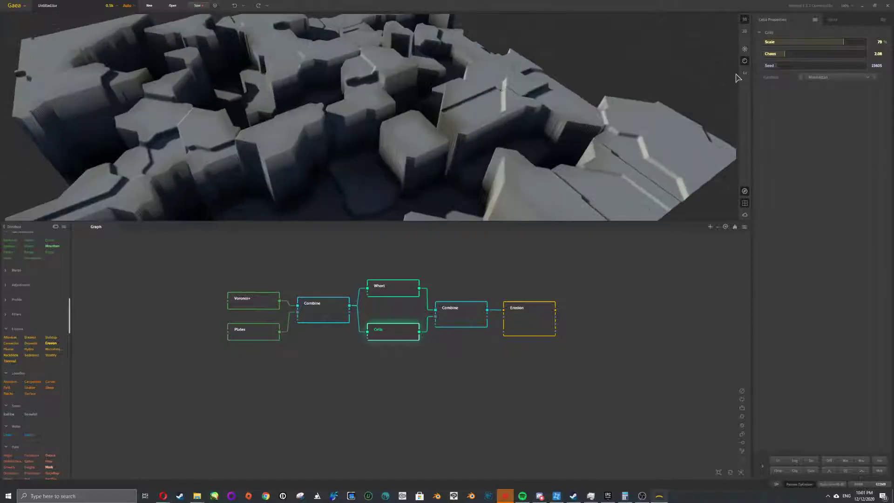
click(771, 41)
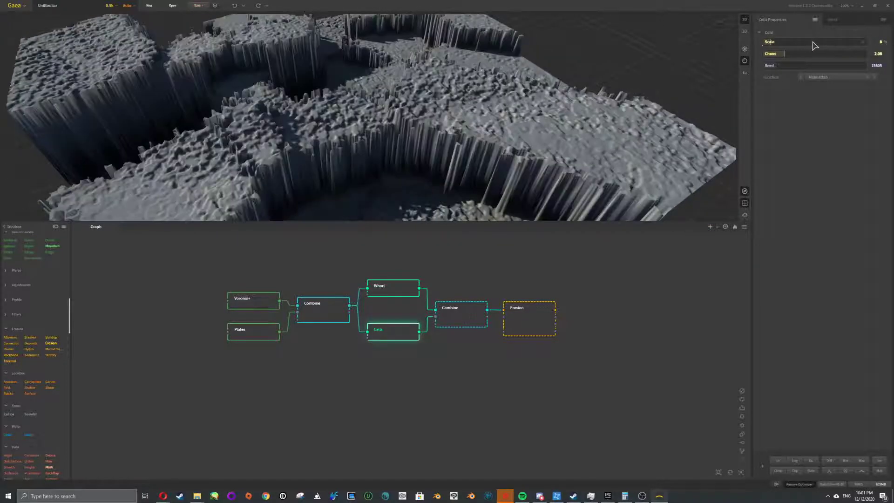
click(791, 42)
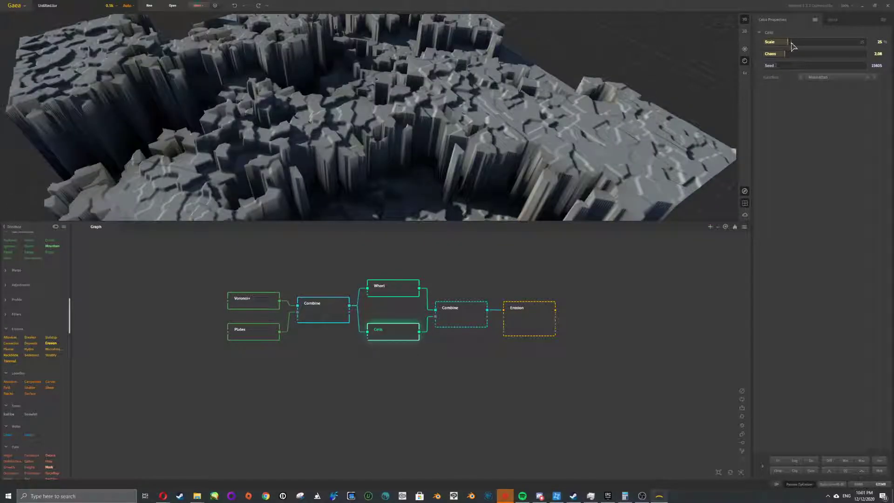
Preview the Whorl, second Combine and Erosion nodes in turn and examine the eroded terrain up close and from afar
click(400, 289)
click(458, 311)
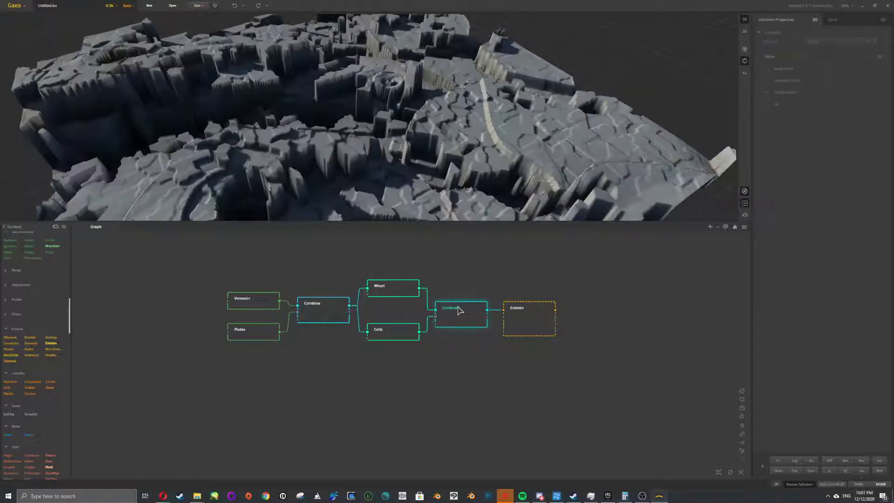
click(537, 326)
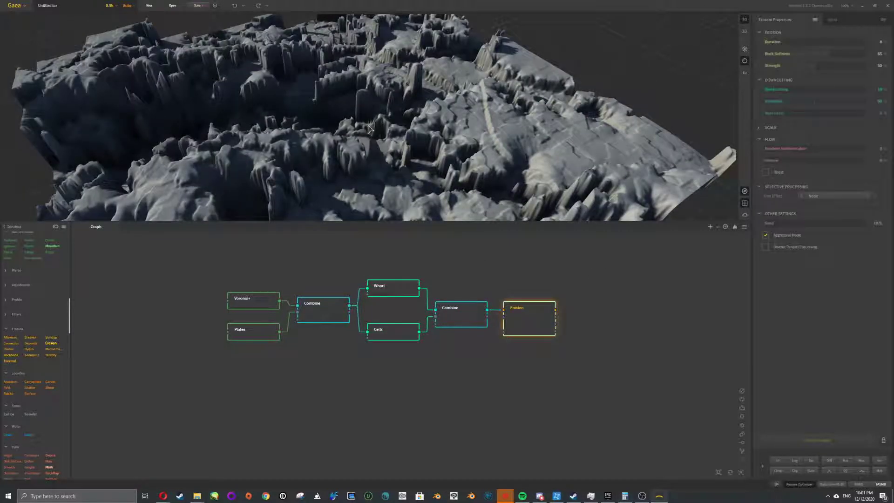
drag(370, 129, 363, 139)
scroll(363, 140, up, 5)
scroll(363, 142, down, 8)
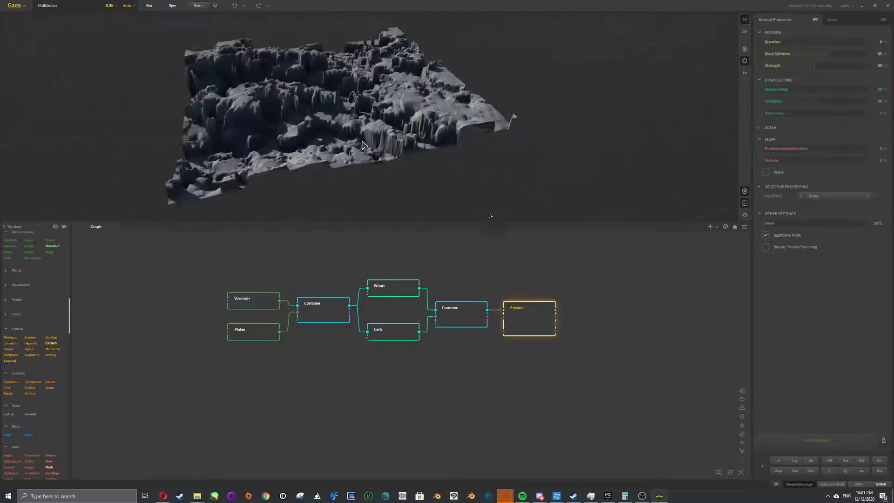
Delete the Cells node and inspect the Erosion node's terrain with only the Whorl branch feeding it
click(393, 334)
key(Delete)
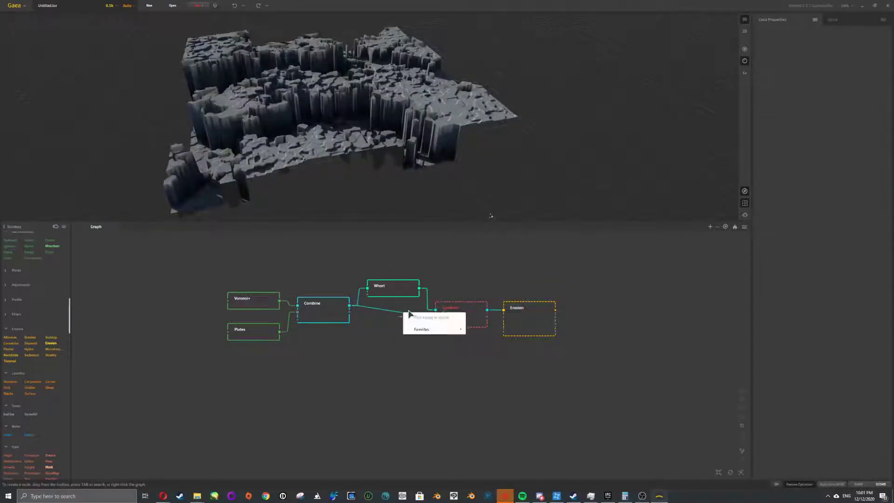
key(Delete)
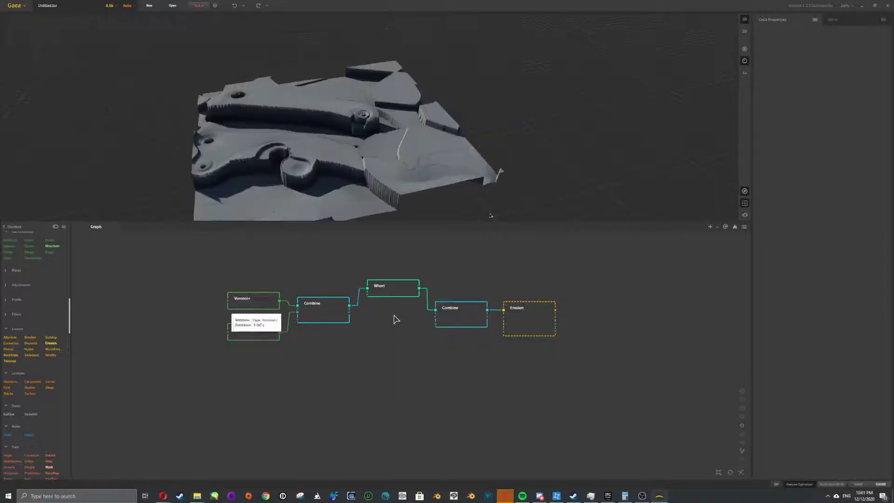
click(534, 316)
drag(406, 205, 374, 112)
scroll(405, 168, up, 5)
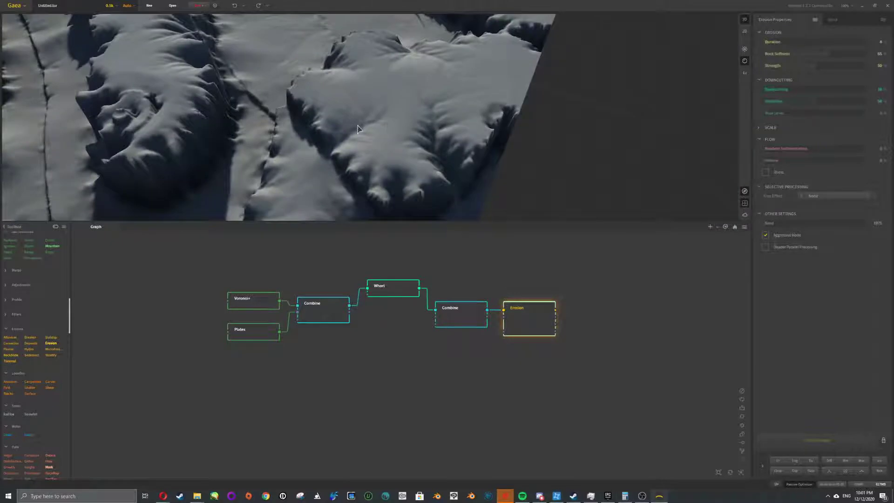
drag(209, 127, 287, 149)
scroll(288, 151, down, 5)
Line up the Whorl node between the two Combine nodes and move the Erosion node farther from the second Combine
drag(391, 291, 386, 308)
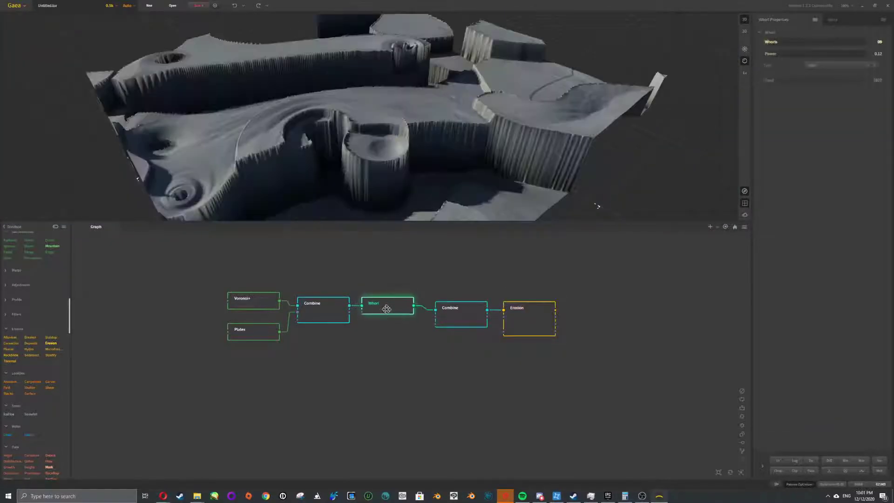
click(540, 325)
drag(527, 322, 548, 318)
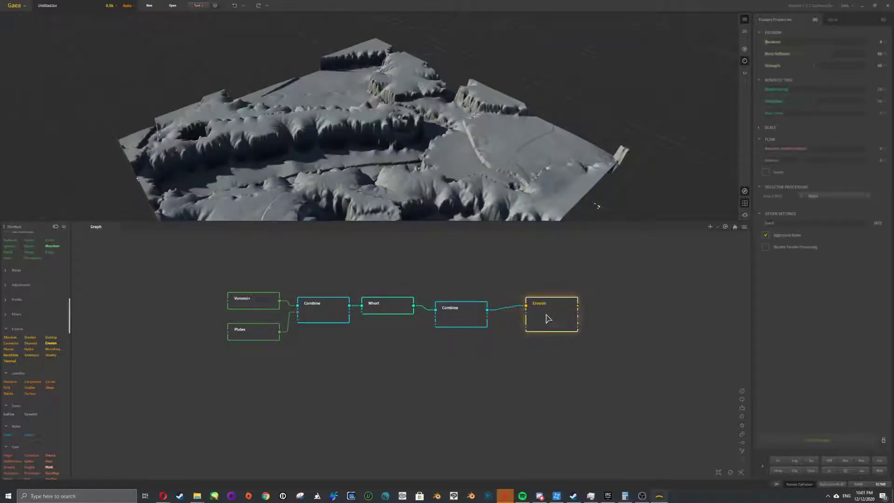
Look through the Erosion and Filters node categories in the toolbox and expand the Profile category
drag(305, 150, 296, 151)
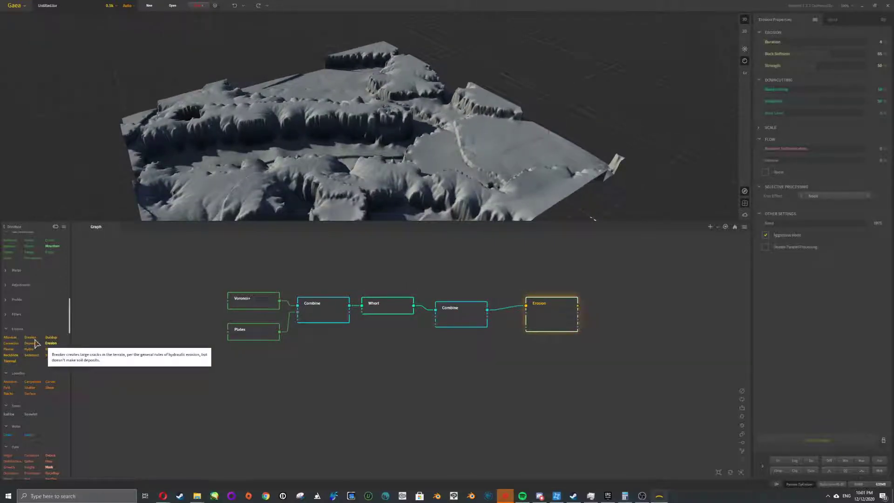
scroll(44, 384, down, 1)
scroll(47, 368, up, 3)
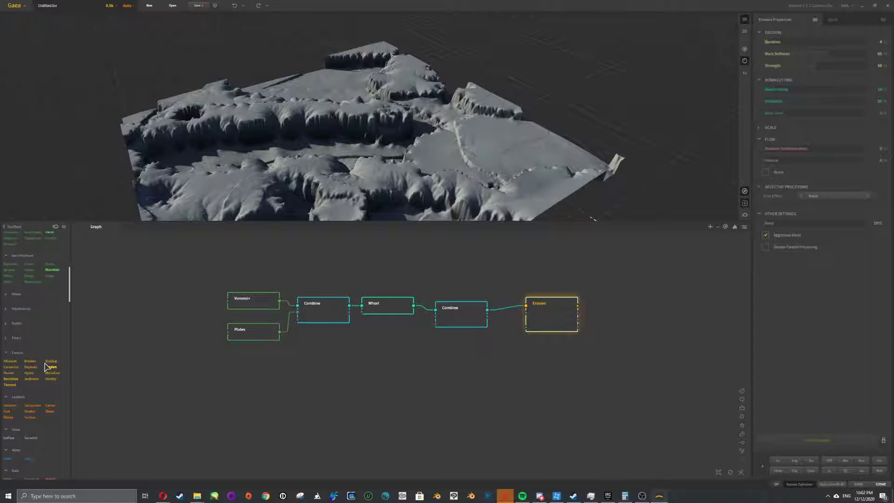
click(7, 339)
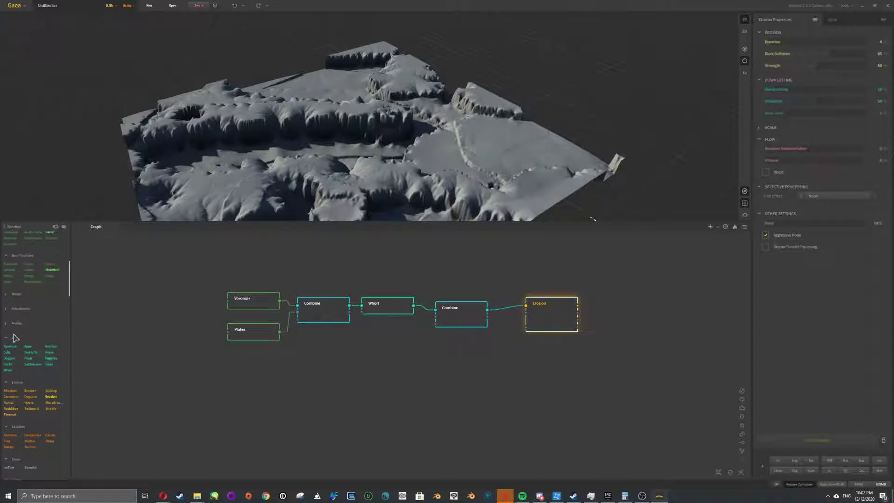
click(18, 339)
click(19, 323)
drag(51, 332, 392, 314)
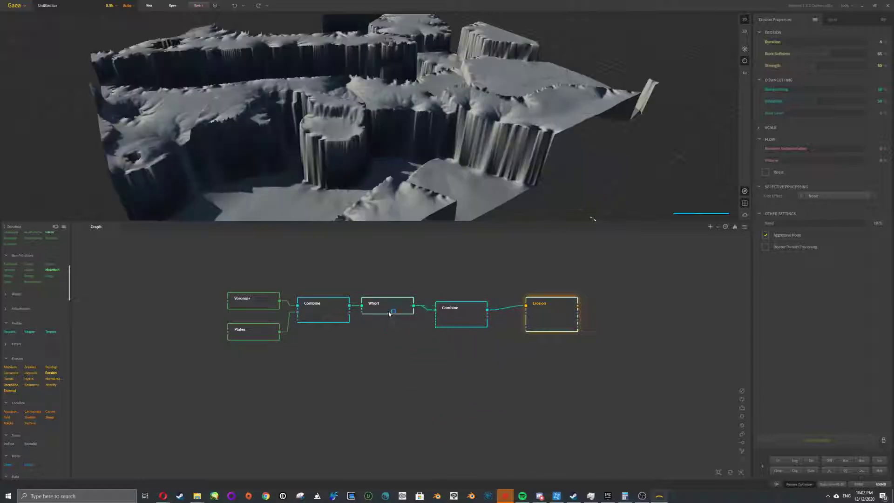
drag(565, 317, 616, 310)
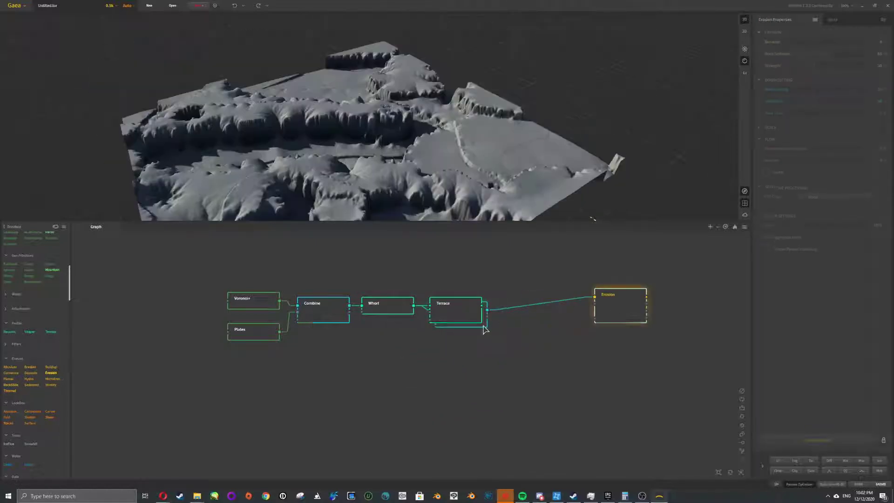
drag(487, 318, 559, 365)
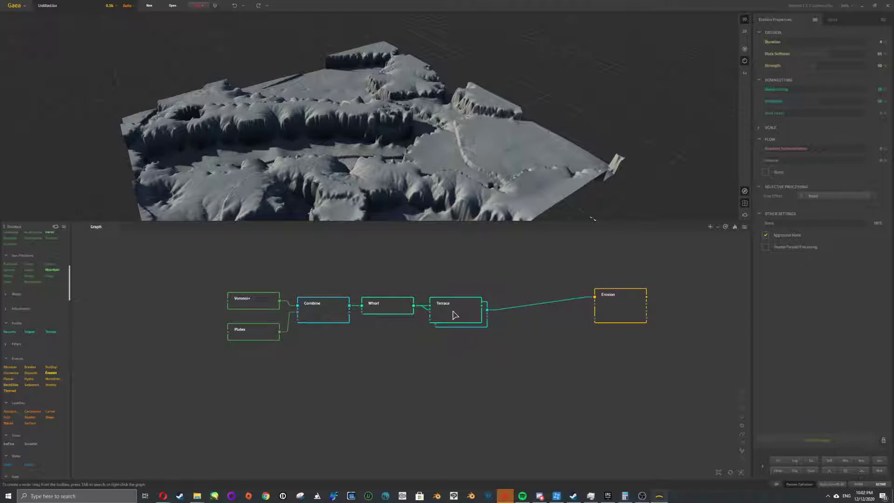
drag(455, 311, 437, 266)
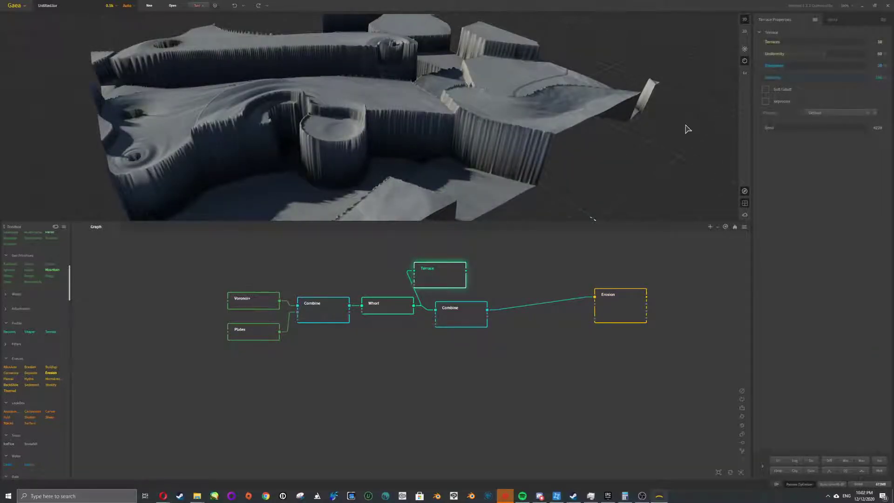
mouse_move(777, 42)
mouse_down()
mouse_move(807, 43)
mouse_move(773, 43)
mouse_up()
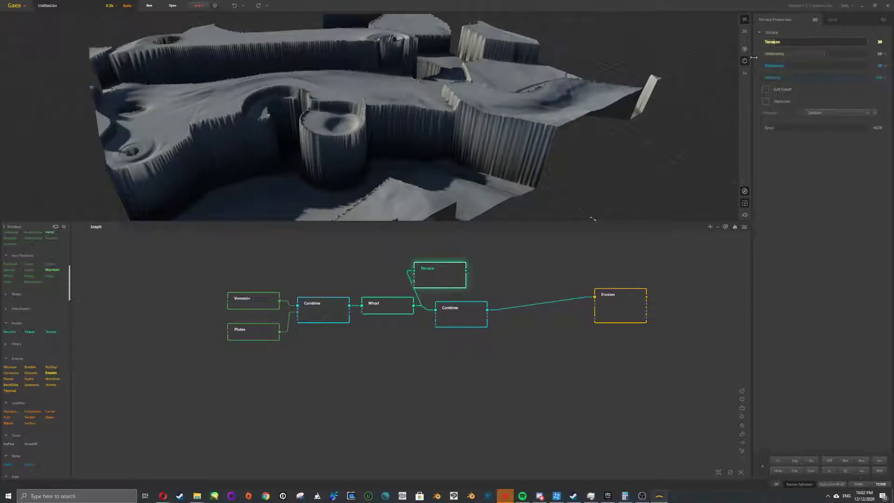
key(Delete)
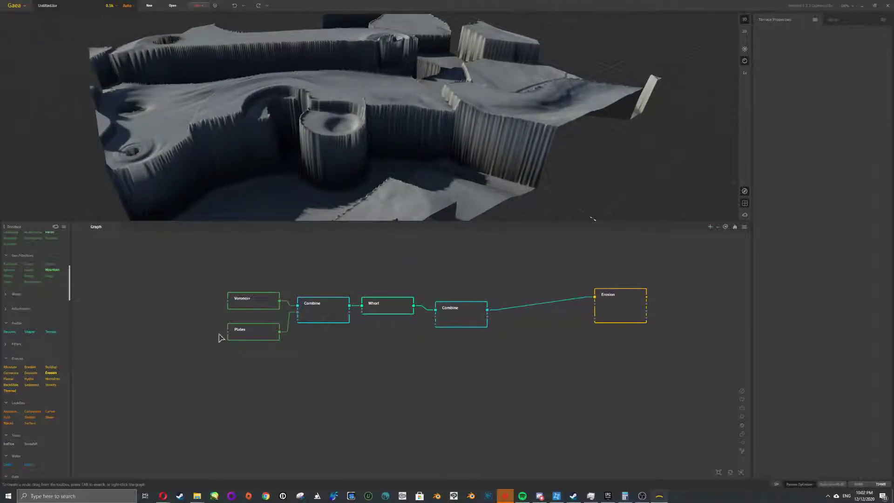
Add a Terrace node fed by the second Combine, set Terraces to 99, and connect its output to Erosion
drag(60, 332, 470, 310)
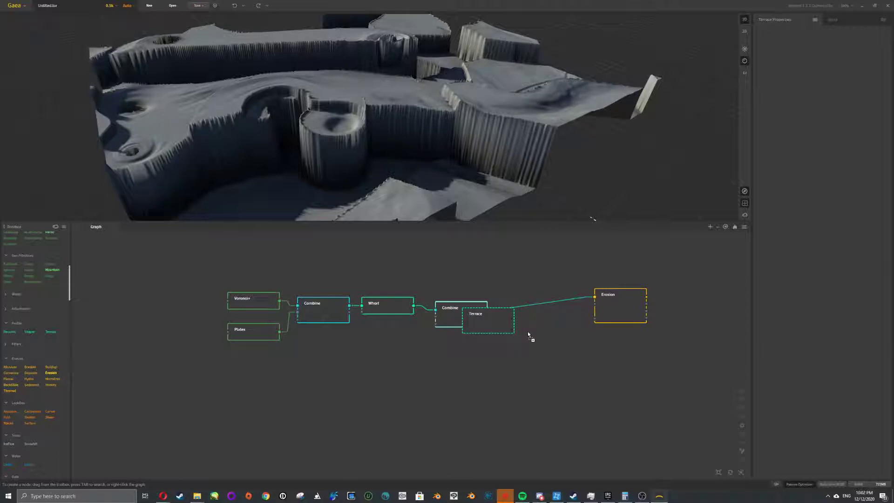
drag(528, 334, 538, 335)
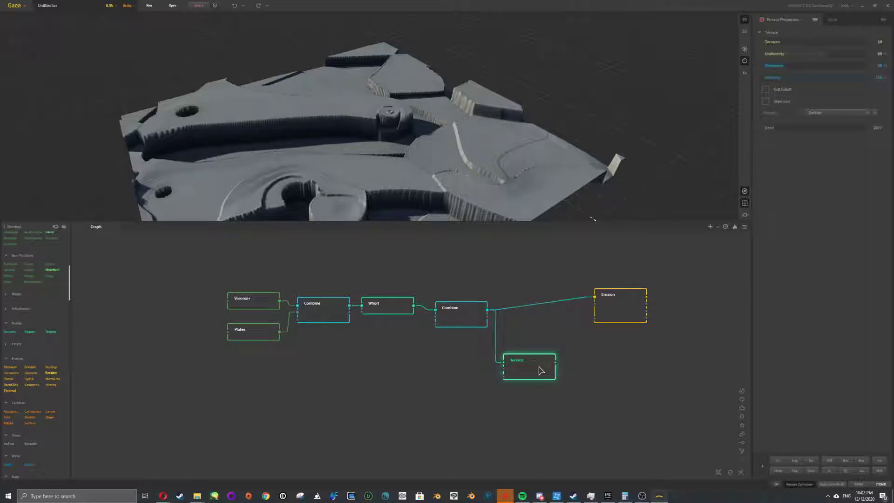
drag(787, 42, 818, 43)
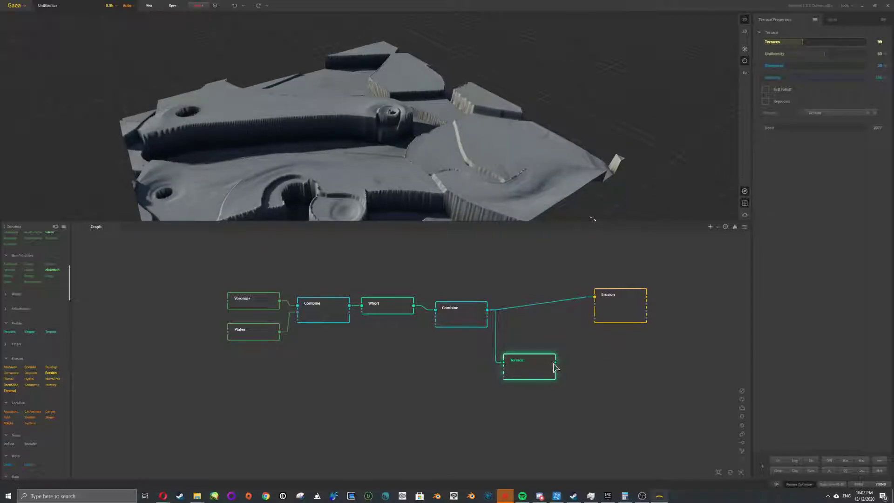
drag(554, 366, 597, 298)
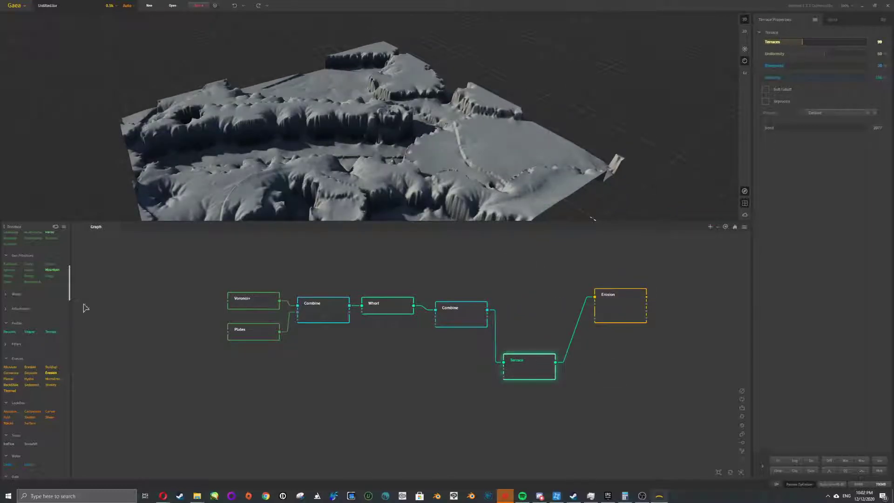
Add a MicroErosion node after Erosion, set its Iterations to 28, and view the terrain from a lower angle
drag(55, 383, 670, 296)
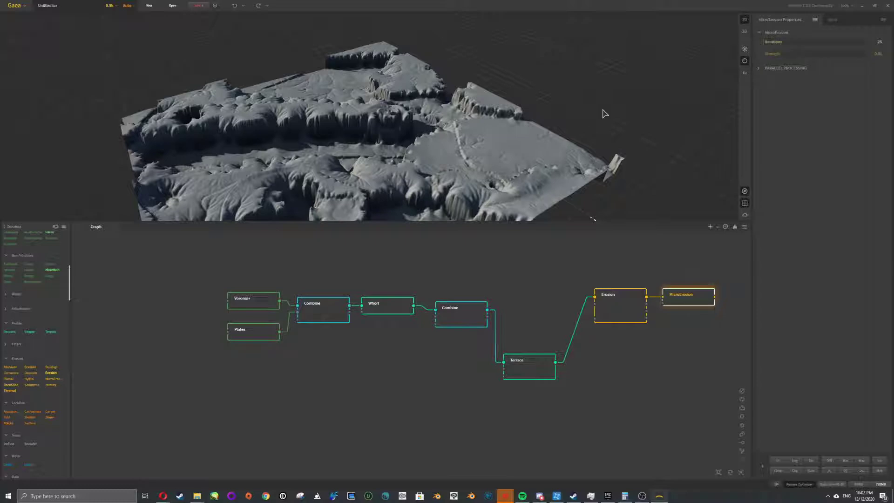
drag(805, 44, 833, 43)
drag(446, 137, 529, 219)
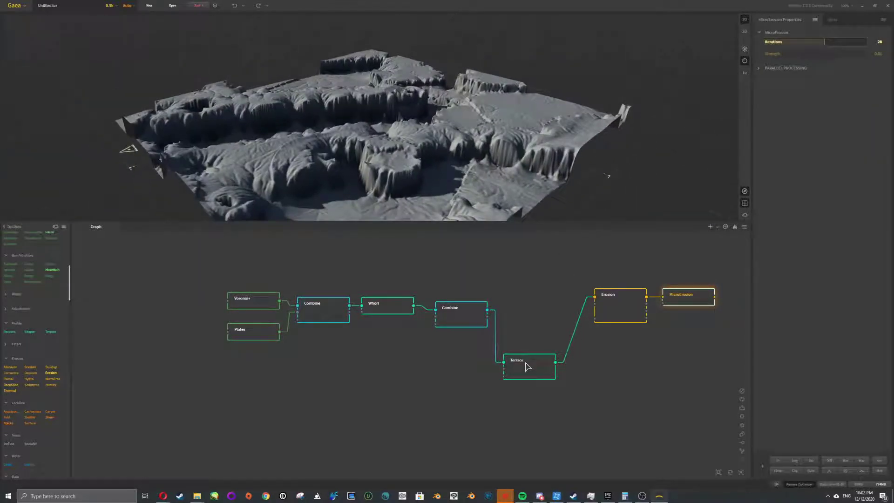
Line up the Terrace, Erosion and MicroErosion nodes in one row after the second Combine
drag(526, 367, 521, 315)
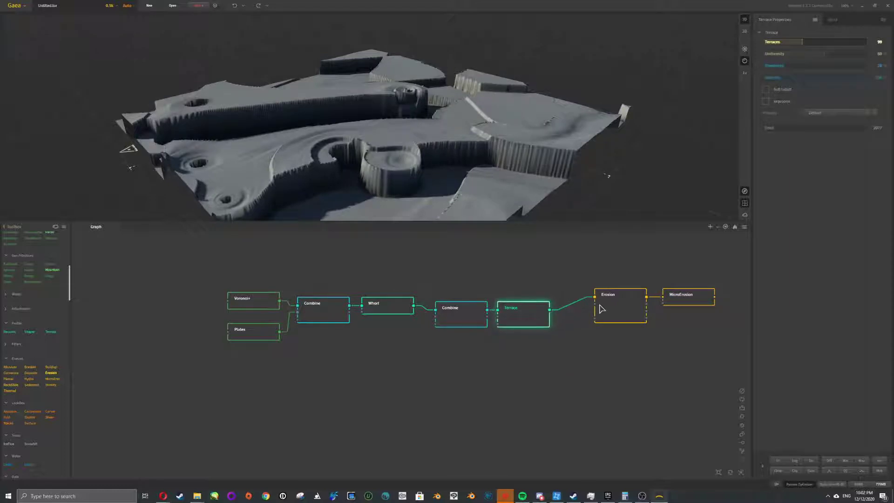
right_click(658, 265)
click(646, 254)
drag(611, 310, 589, 314)
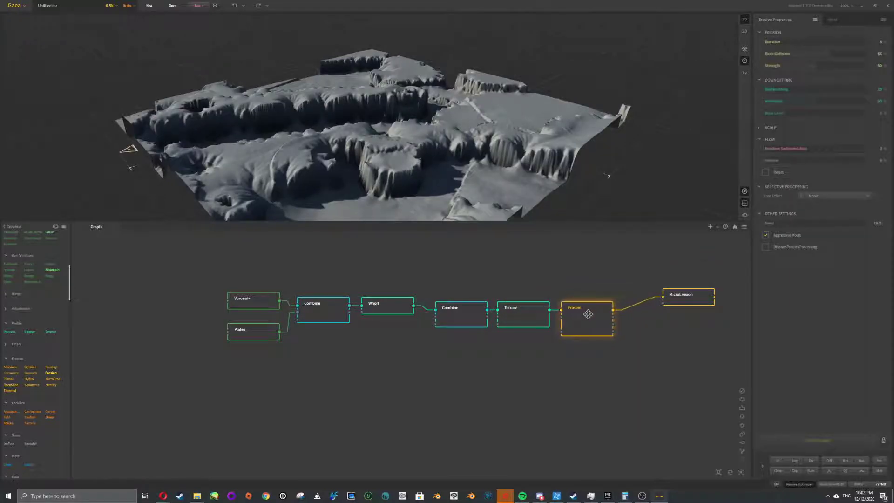
drag(695, 296, 646, 313)
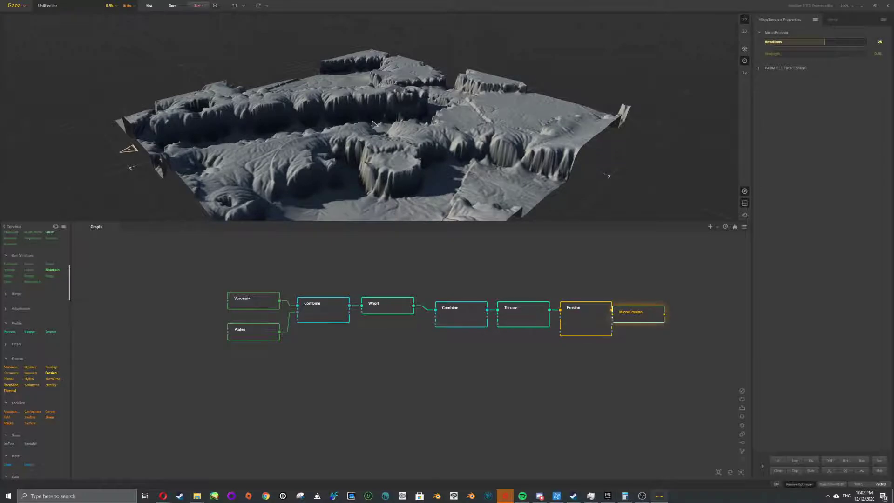
Add a Shear node after MicroErosion with Scale 74% and Folding 33%, and show the 2D preview beside the 3D view
drag(373, 121, 405, 135)
scroll(31, 374, down, 1)
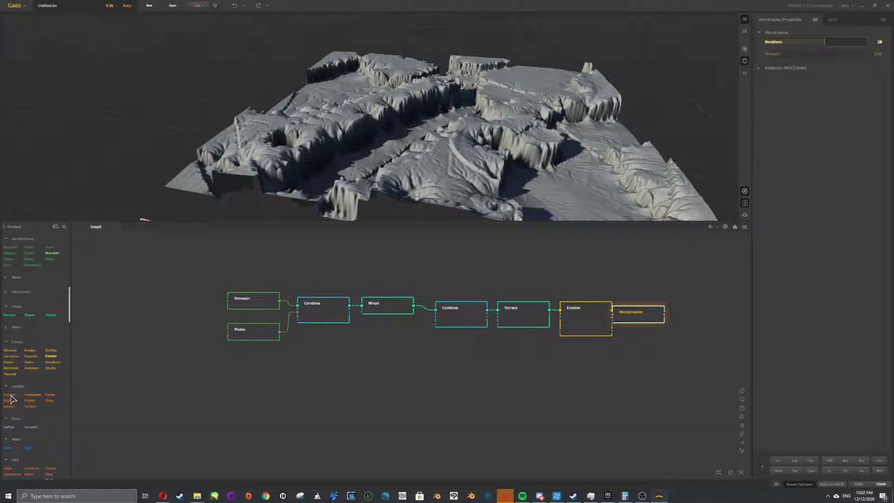
mouse_move(10, 398)
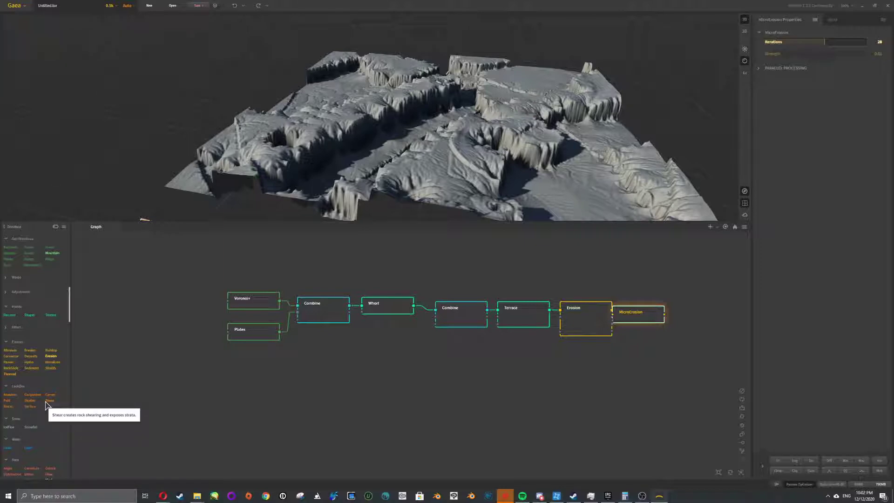
drag(50, 400, 636, 311)
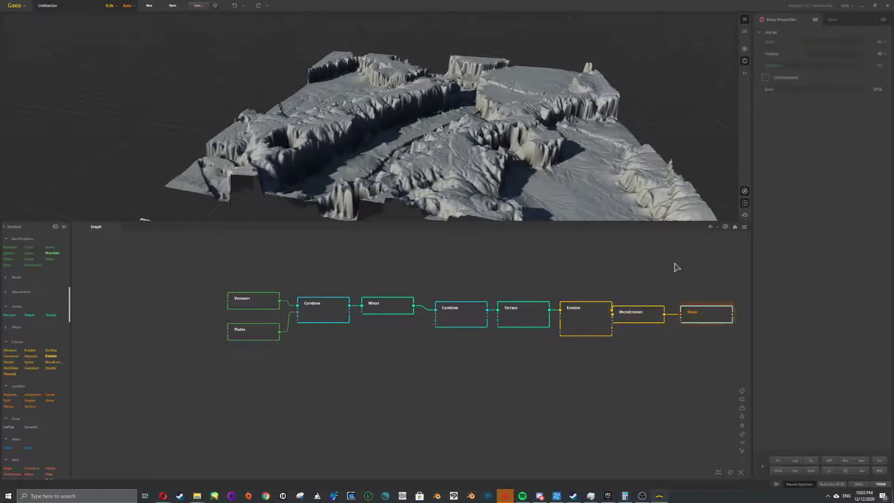
drag(832, 41, 794, 57)
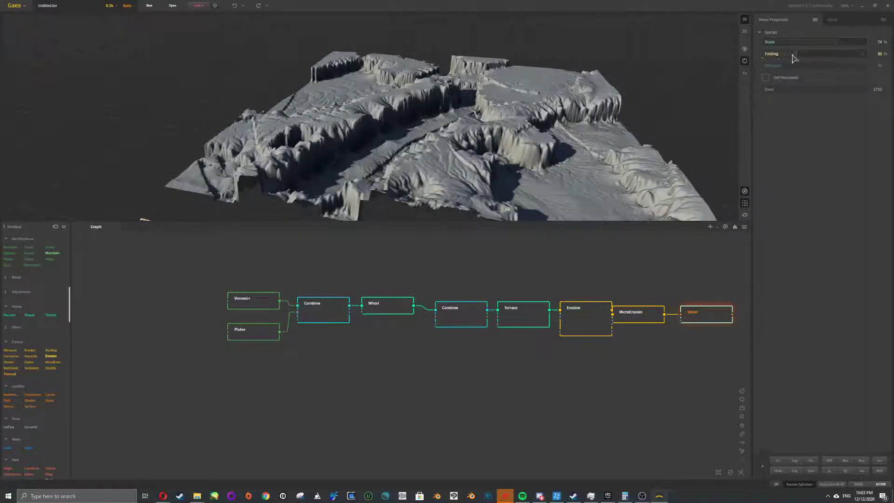
click(744, 32)
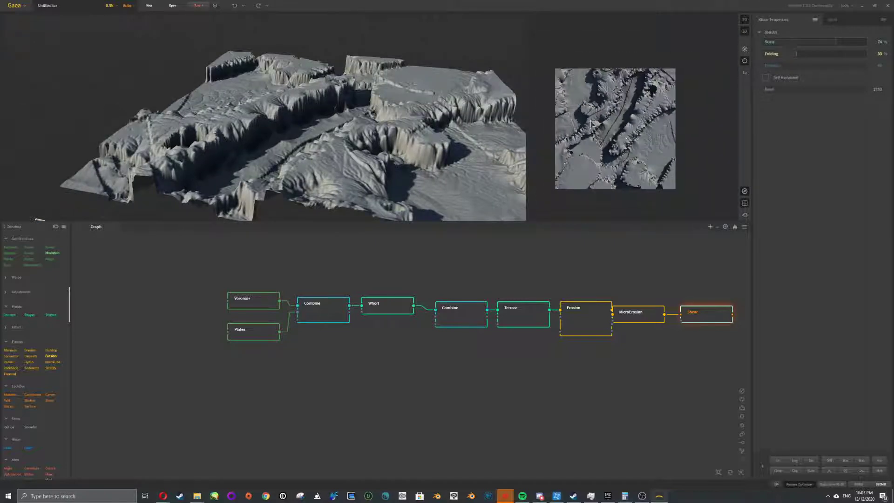
drag(360, 102, 334, 101)
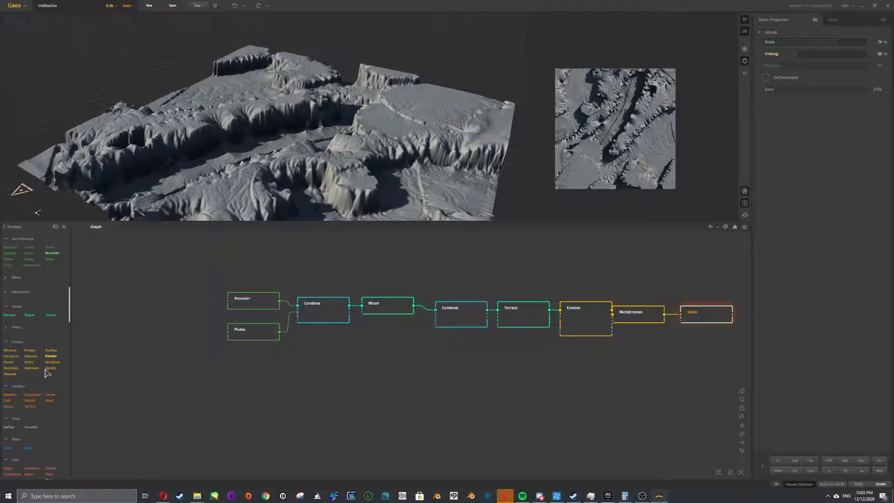
Tidy the spacing of the nodes between the second Combine and Shear, leaving room in the graph for data nodes
scroll(47, 372, down, 3)
middle_drag(479, 363, 363, 352)
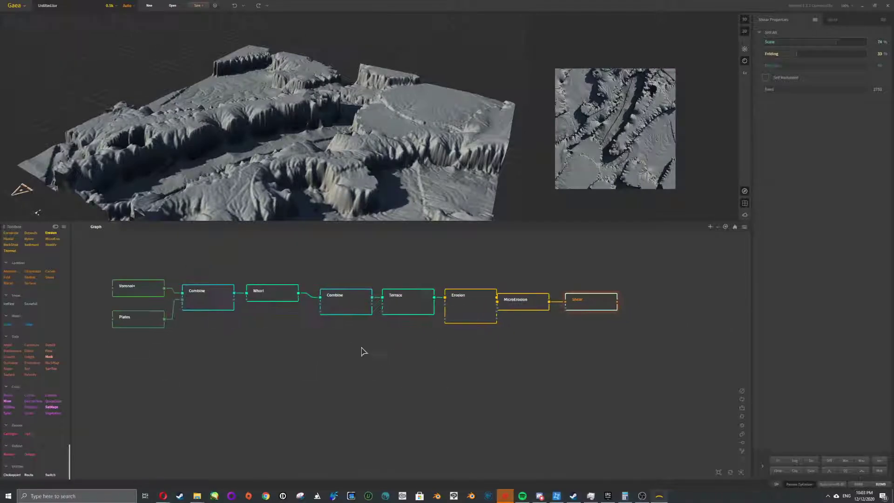
scroll(363, 351, down, 2)
drag(154, 254, 416, 397)
drag(405, 323, 372, 320)
drag(439, 321, 409, 317)
drag(473, 316, 450, 309)
drag(515, 318, 496, 314)
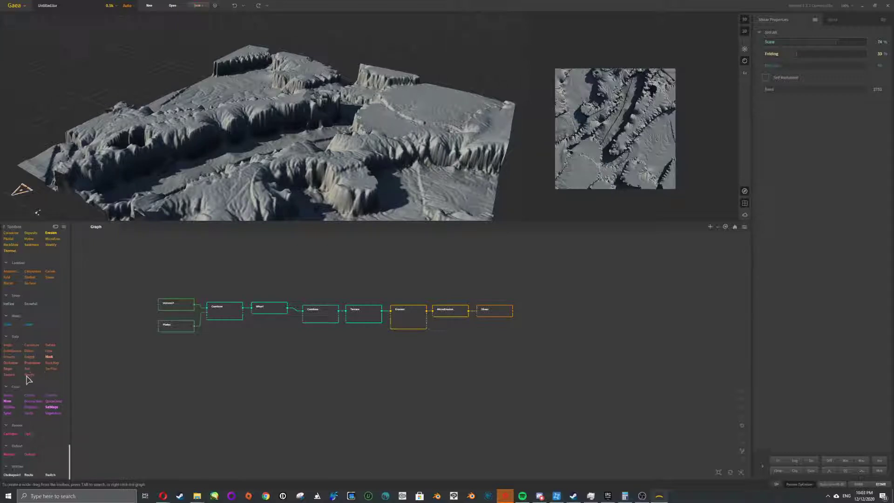
Add a Soil node after Shear and pin Shear as the underlay to preview the soil mask on the terrain
drag(28, 369, 509, 317)
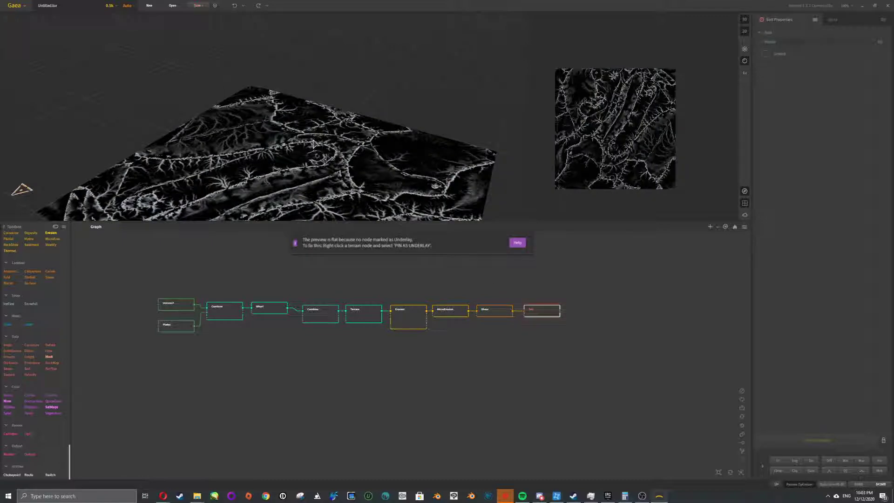
drag(364, 167, 353, 188)
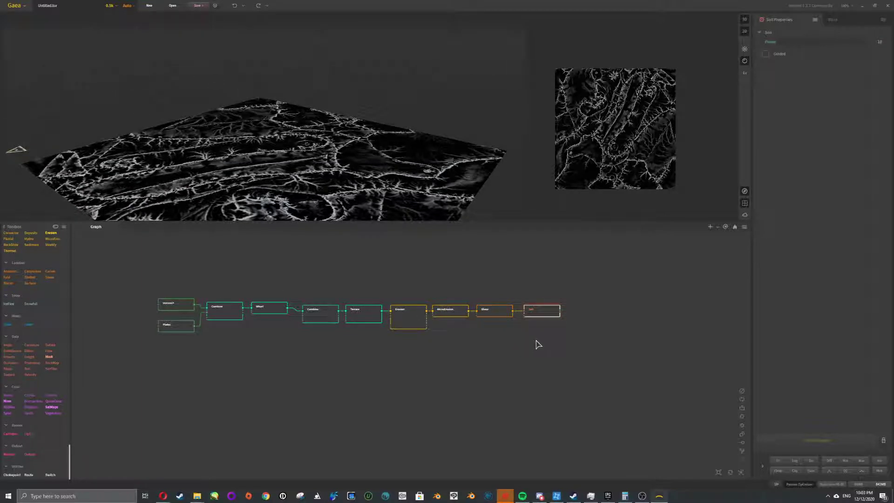
click(490, 317)
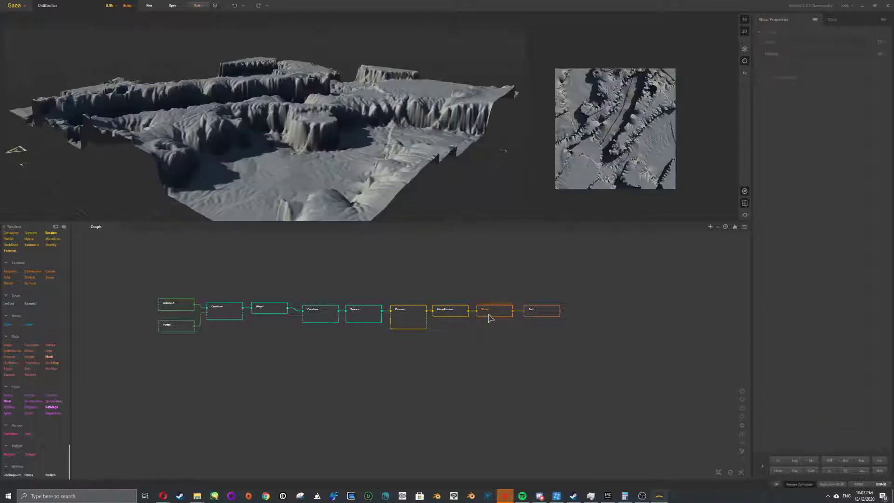
right_click(490, 318)
click(511, 187)
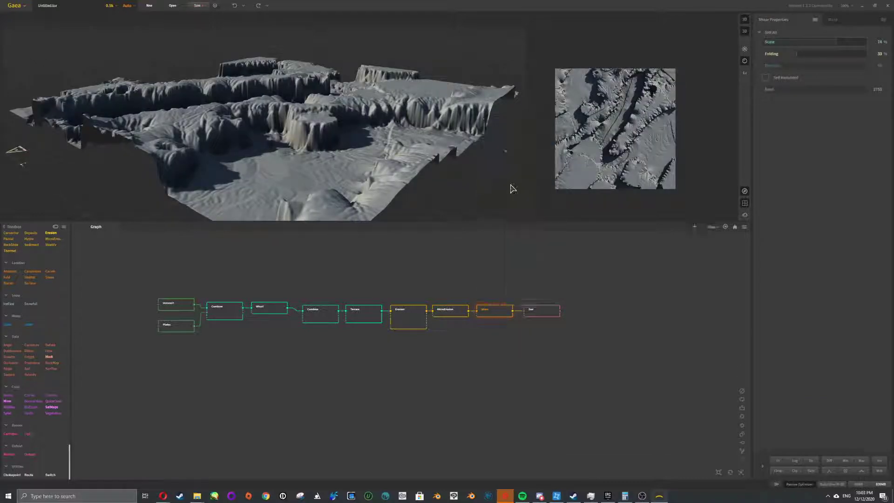
click(548, 317)
drag(369, 136, 371, 105)
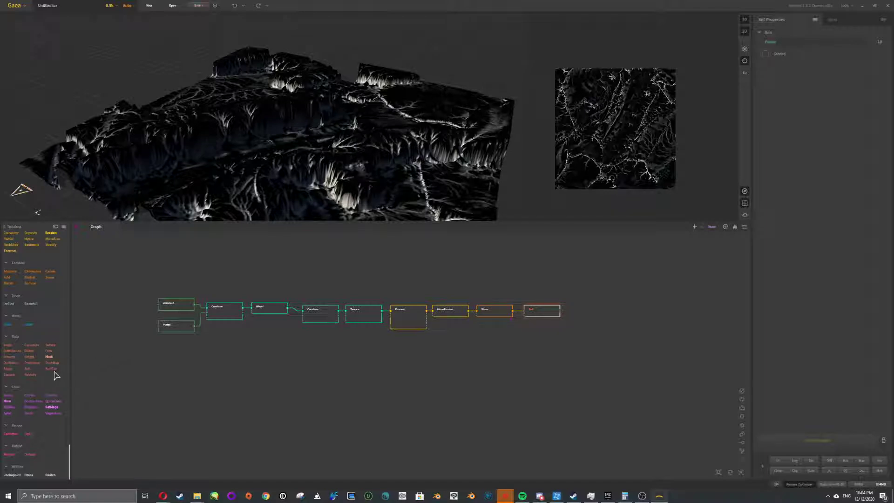
Add a Flow node fed by Shear, enable its Primary and Secondary flows, and apply the changes
drag(49, 352, 493, 314)
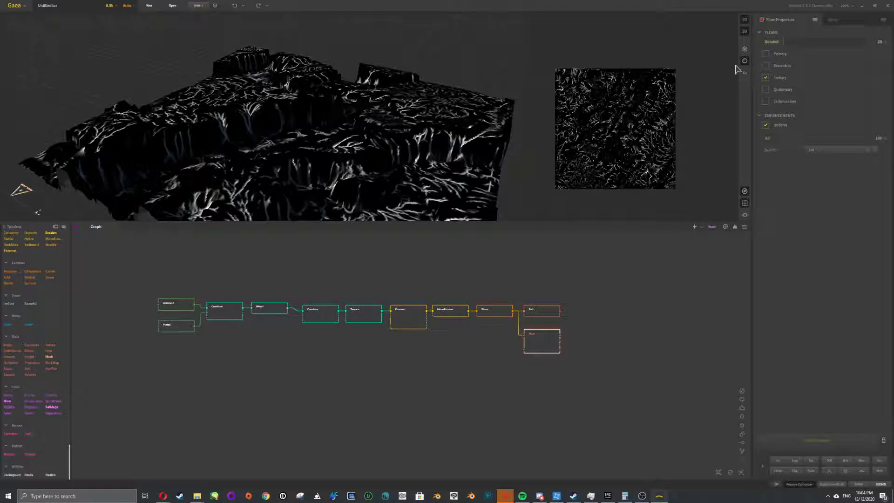
click(766, 54)
click(766, 66)
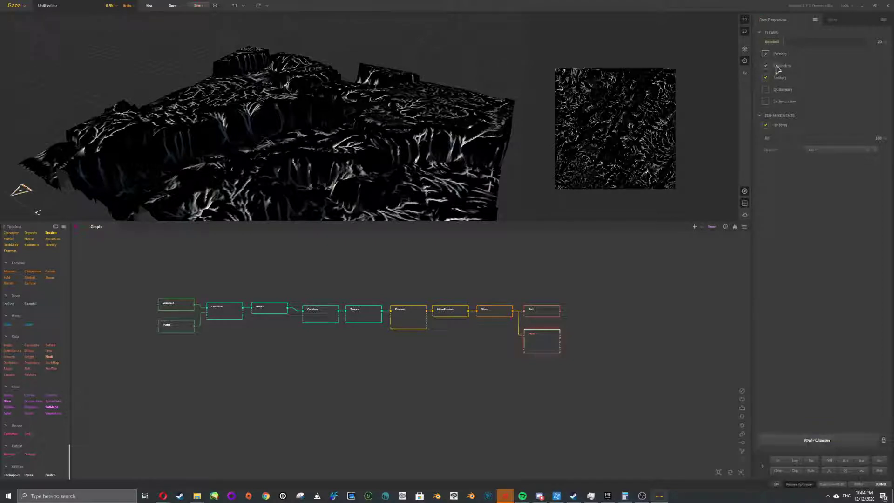
click(839, 442)
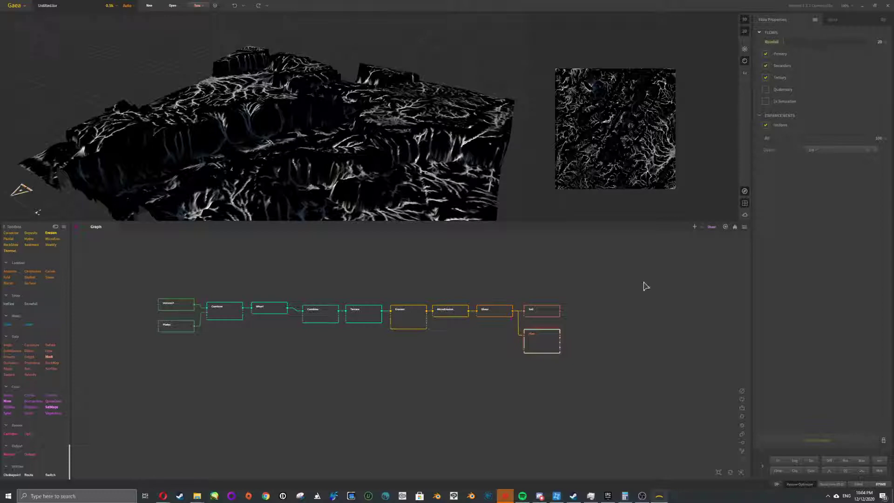
Add a Curvature node above the Soil node and connect Shear's output to it
mouse_move(65, 373)
drag(32, 345, 553, 263)
drag(513, 311, 528, 278)
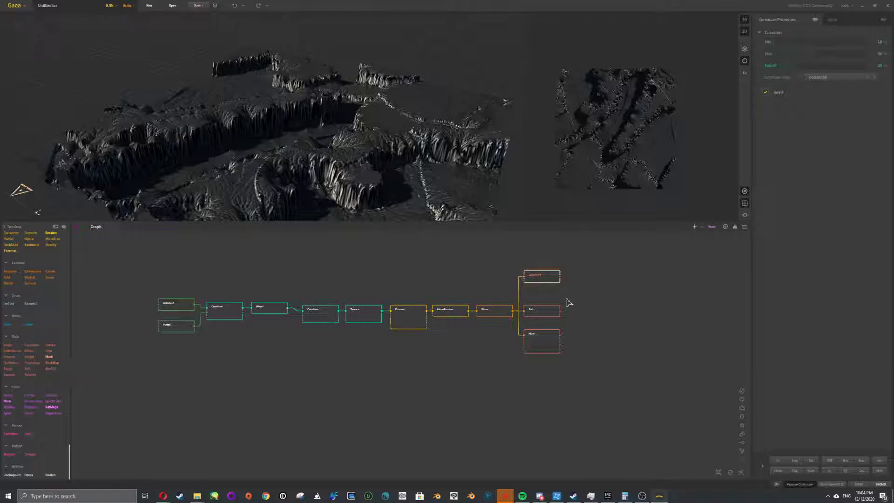
Delete the Curvature node and add a Protrusion node fed by Shear, placed above the Soil node
key(Delete)
drag(32, 365, 512, 322)
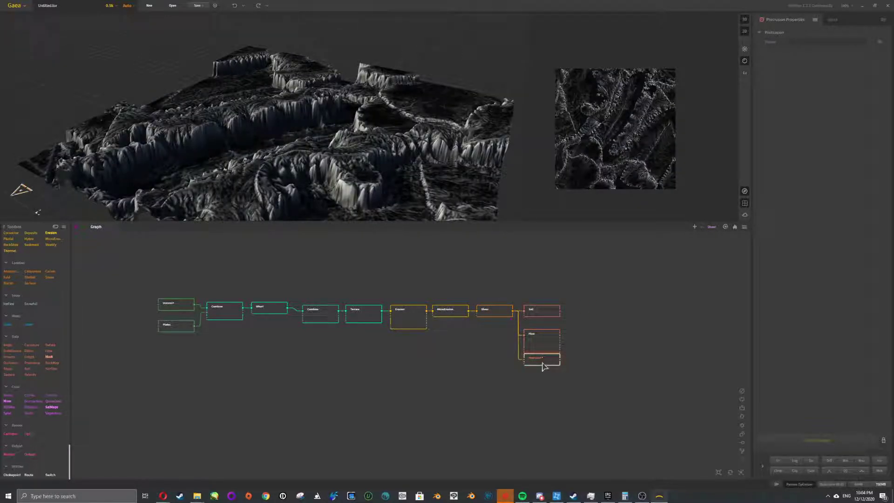
drag(543, 367, 542, 289)
Compare the Soil, Flow and Protrusion masks, and apply a Power of 14 to the Protrusion node
click(548, 314)
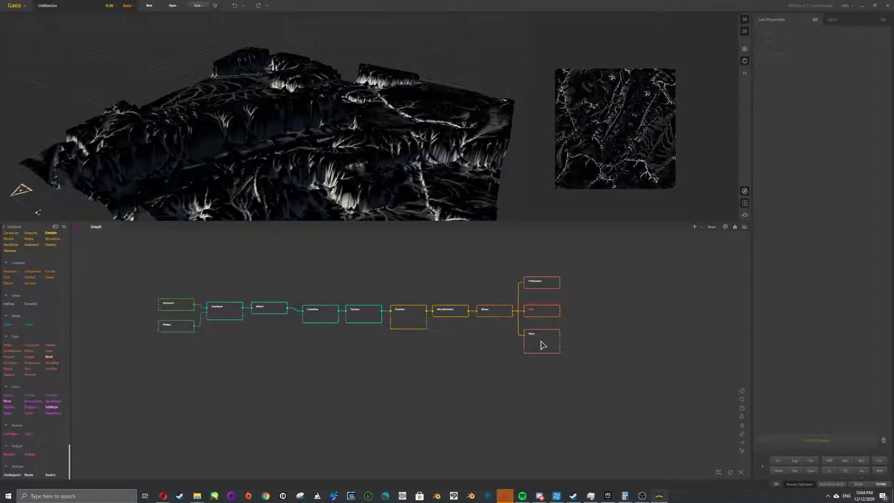
click(543, 344)
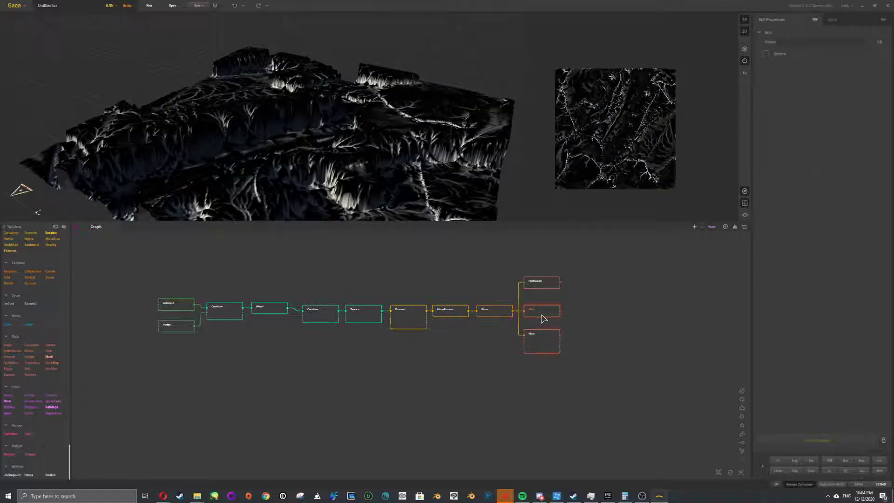
click(543, 285)
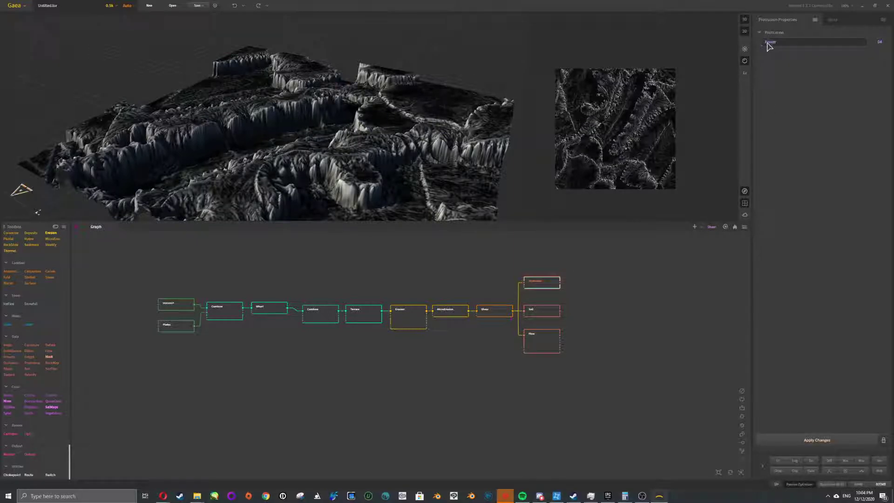
click(812, 440)
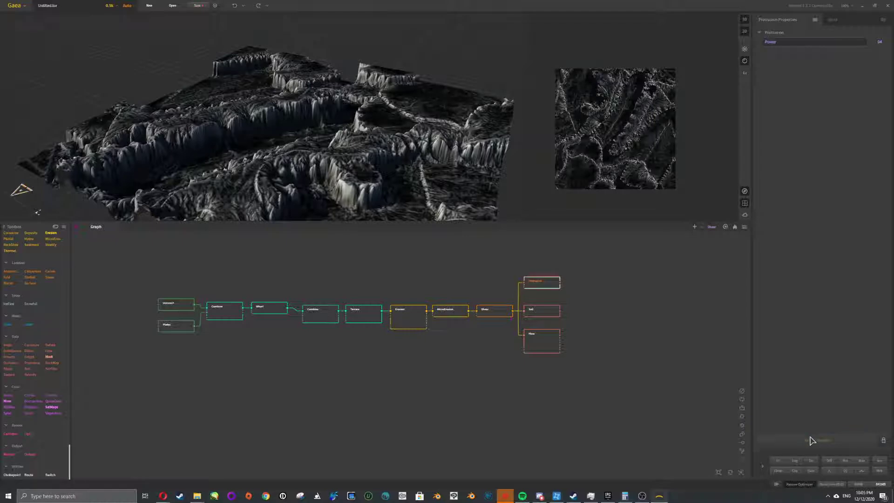
click(822, 42)
click(811, 441)
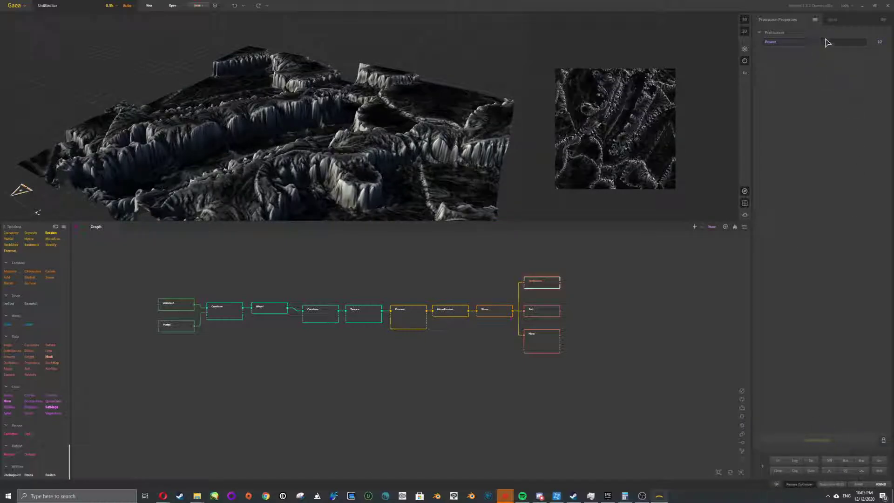
click(839, 43)
click(815, 441)
drag(344, 176, 330, 135)
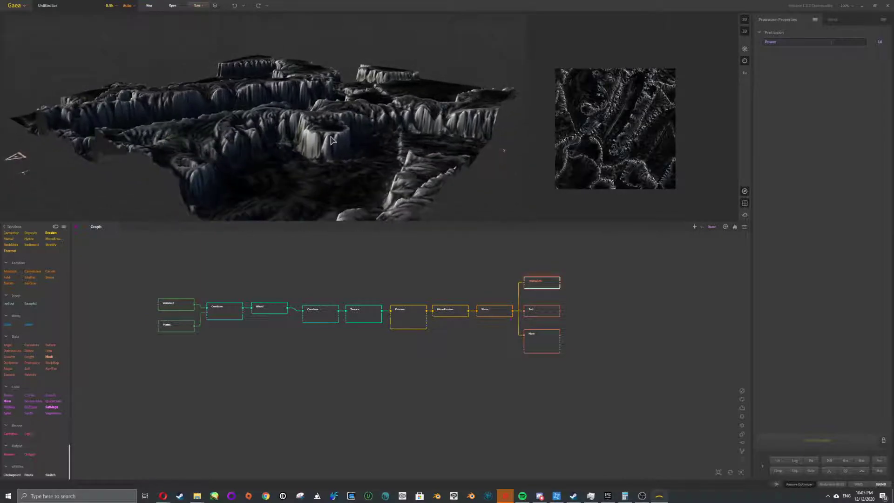
Collapse the toolbox's node categories above Color, leaving the Color nodes expanded
click(11, 337)
click(7, 300)
click(19, 273)
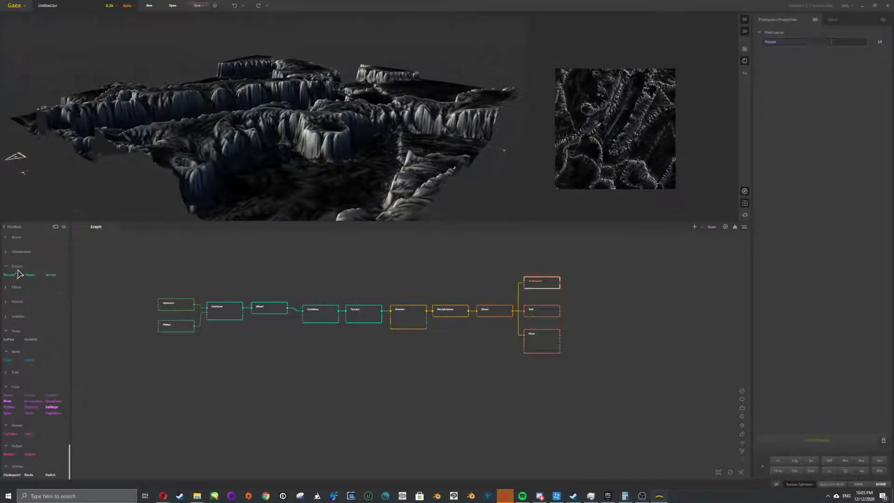
click(17, 265)
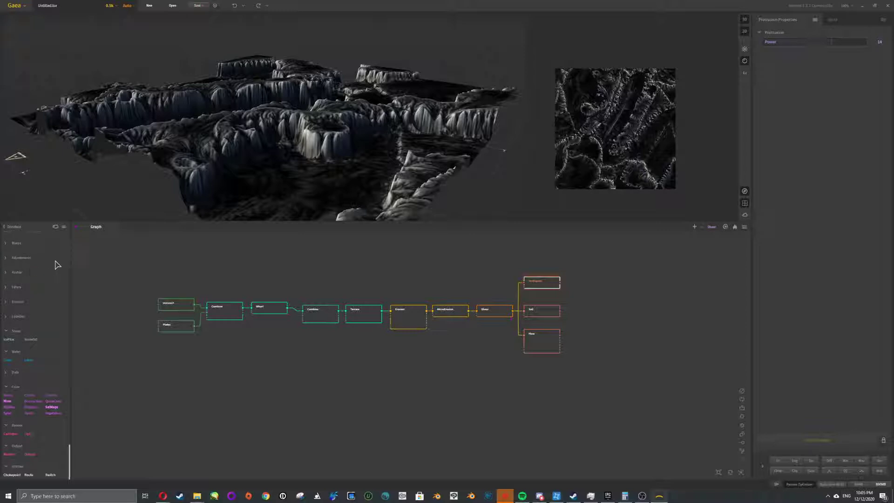
click(15, 332)
click(26, 353)
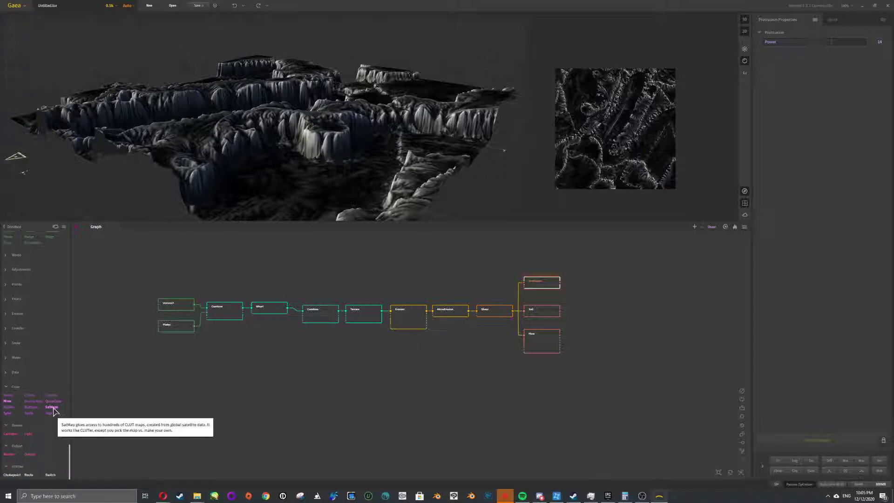
Add a SatMaps node after Soil and color the terrain with the brown-to-dark-red map from the Rocky library
drag(52, 408, 546, 326)
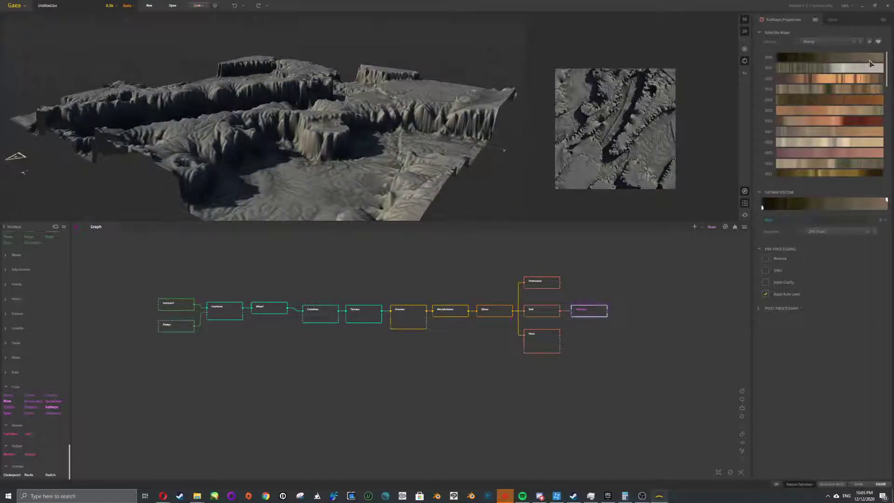
mouse_move(886, 66)
mouse_down()
mouse_move(882, 161)
mouse_move(875, 63)
mouse_up()
click(834, 41)
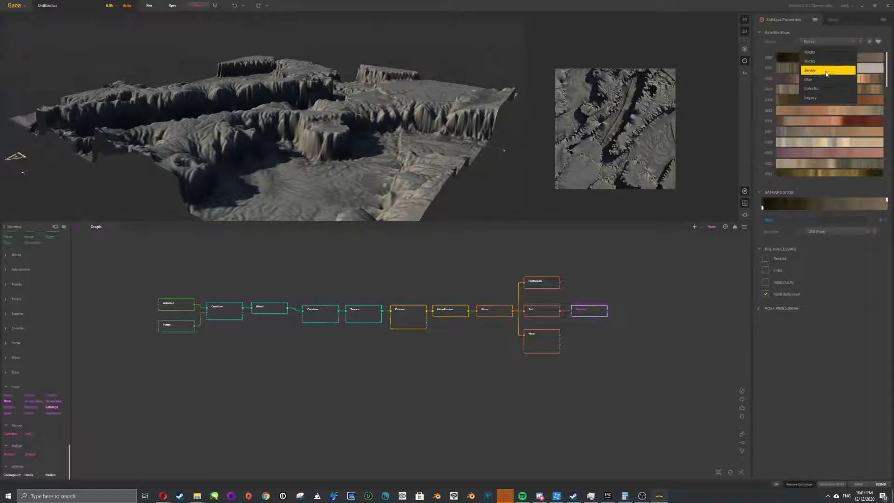
click(817, 51)
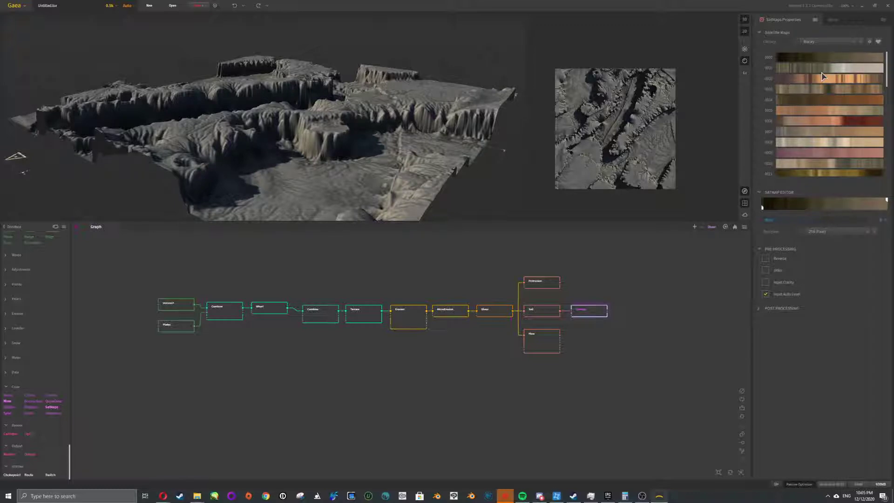
click(822, 122)
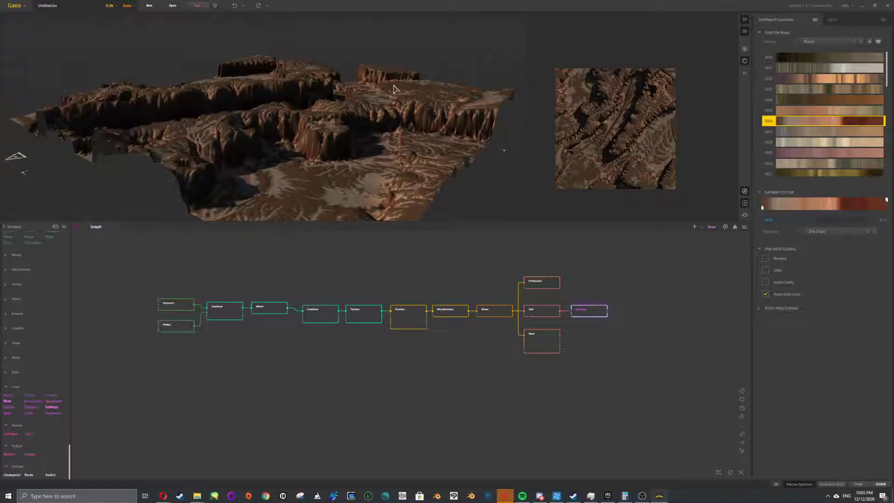
Reposition the viewport sun to an azimuth of 24 and an elevation of 33 degrees
drag(406, 119, 393, 88)
scroll(382, 109, down, 4)
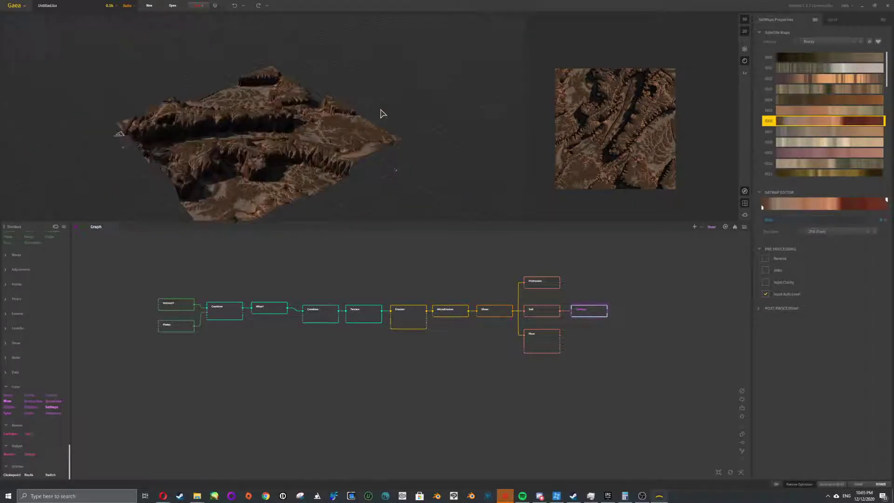
click(745, 51)
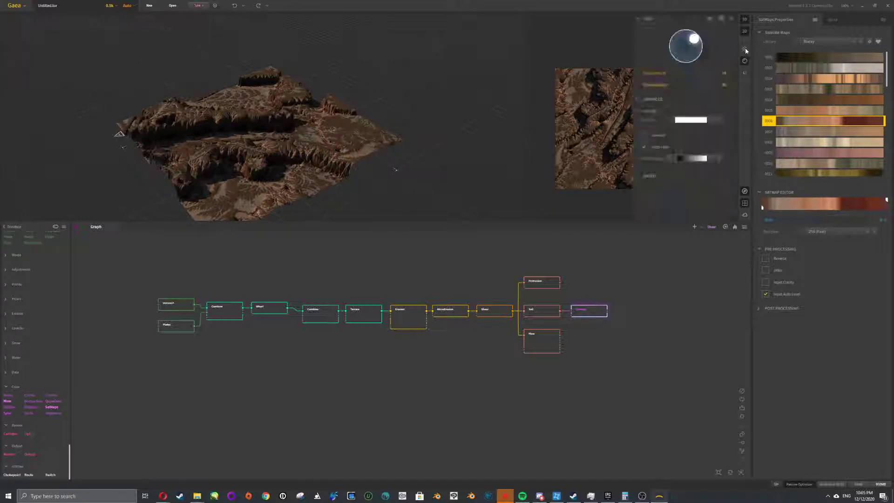
click(691, 47)
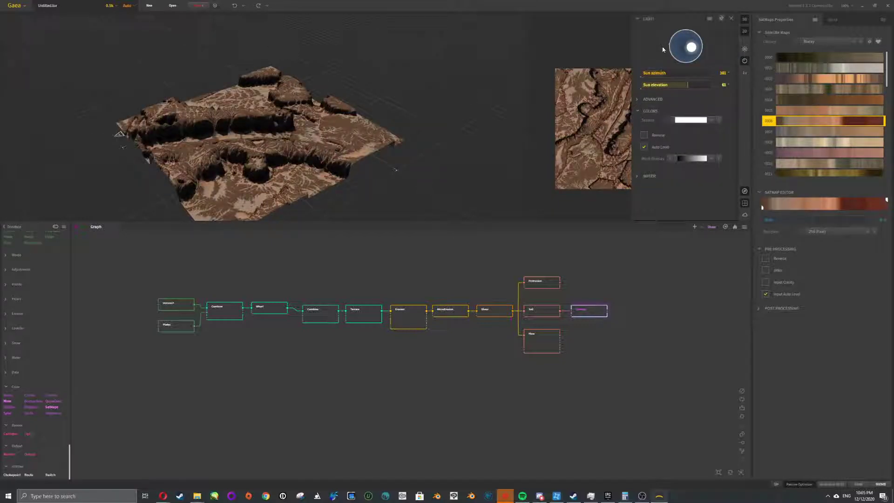
click(676, 38)
click(698, 40)
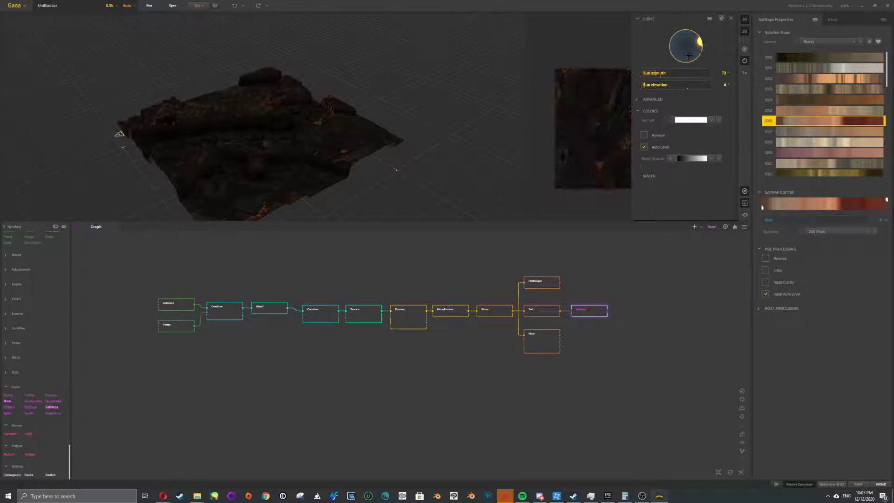
click(685, 56)
click(686, 41)
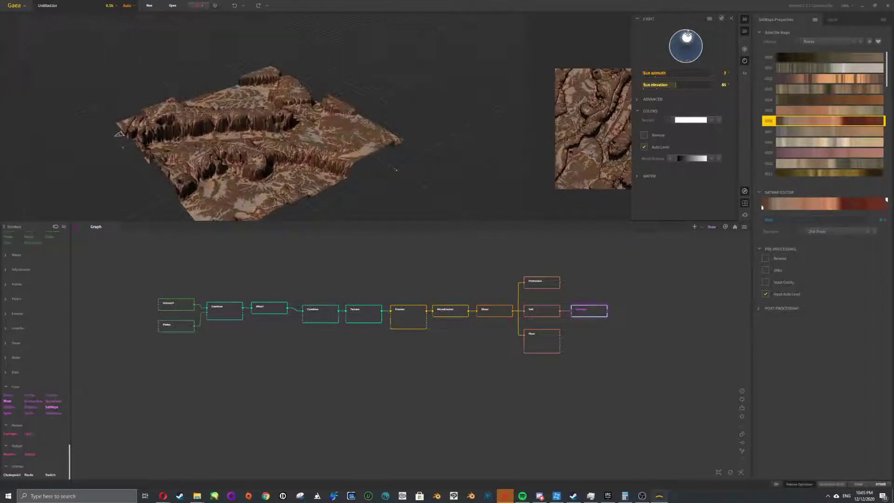
click(689, 34)
click(693, 38)
click(691, 35)
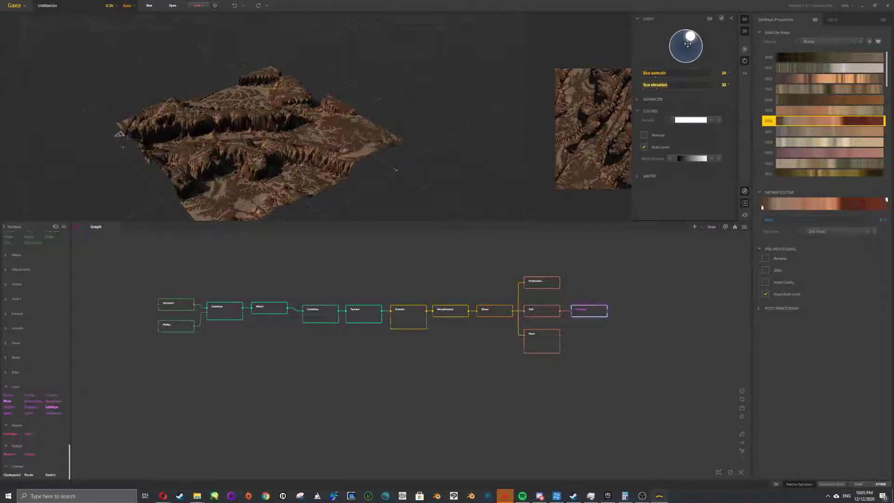
Expand the advanced light settings and turn off Auto Exposure
click(638, 177)
click(637, 111)
click(638, 99)
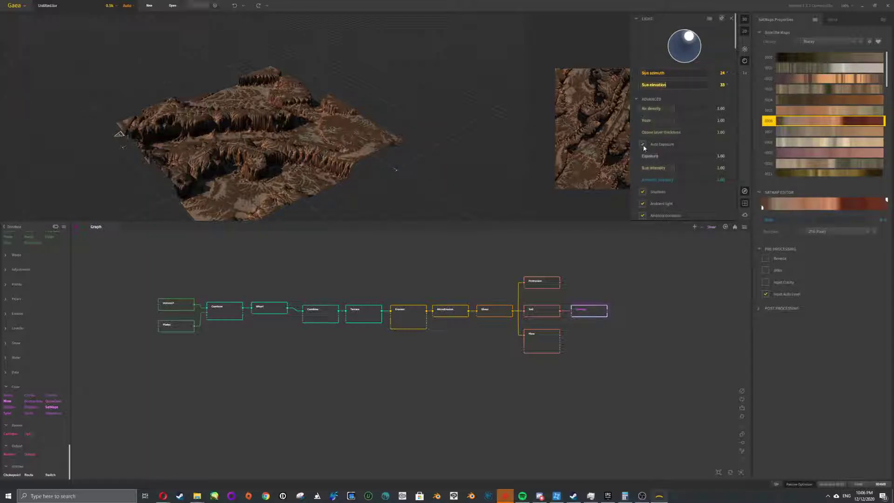
scroll(671, 194, down, 2)
scroll(661, 94, up, 2)
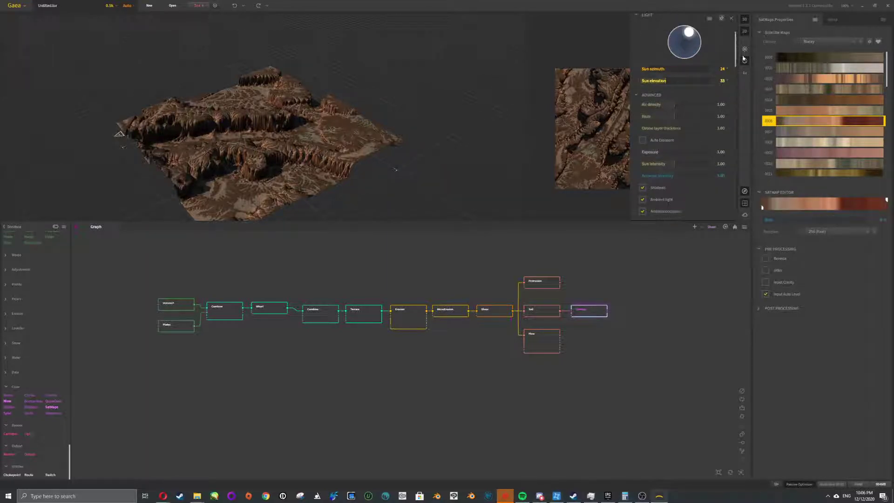
Close the light settings and compare the colored terrain with viewport shading off and on
click(745, 61)
click(745, 50)
click(745, 62)
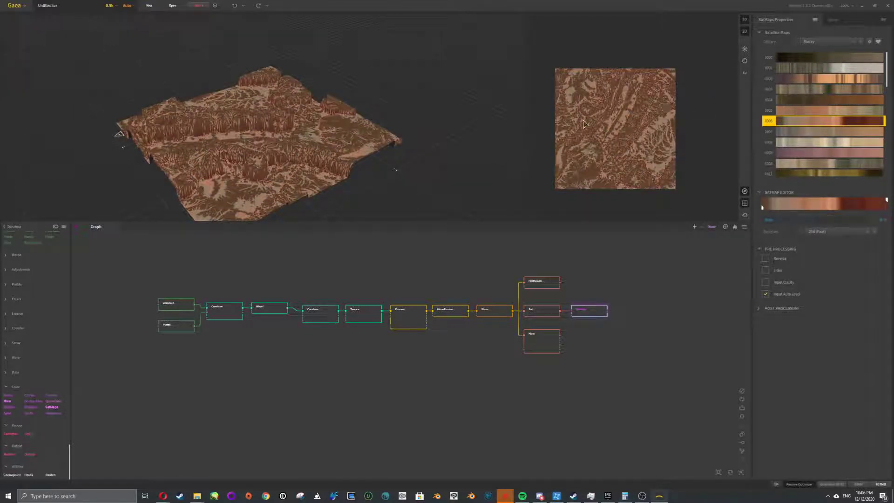
click(744, 62)
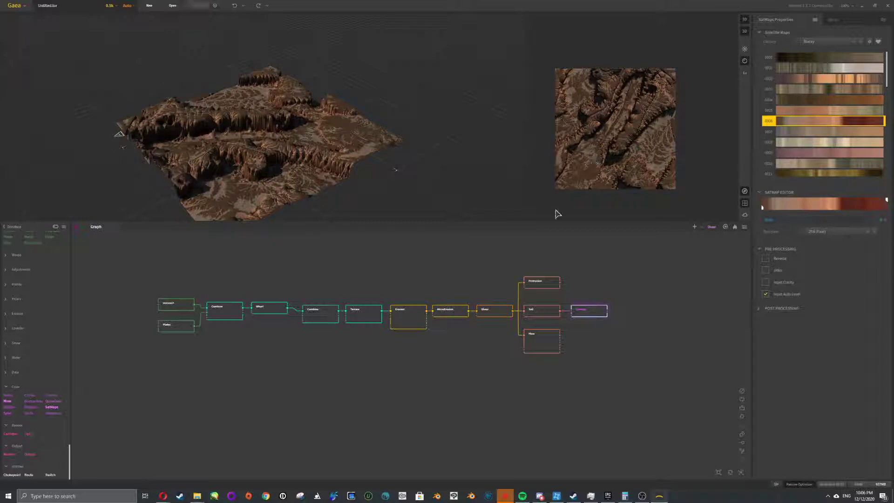
Try other satellite maps on the SatMaps node and choose the one running from pale blue-green through olive to orange
scroll(778, 160, down, 3)
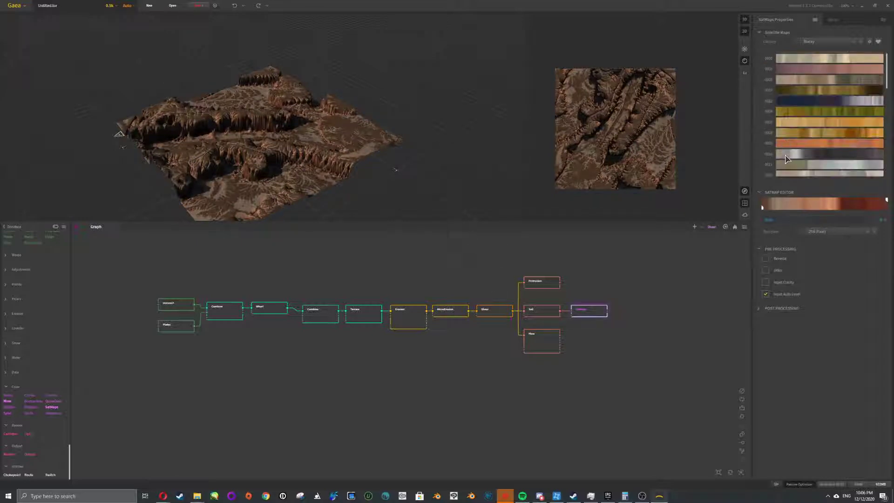
click(805, 102)
scroll(807, 114, down, 3)
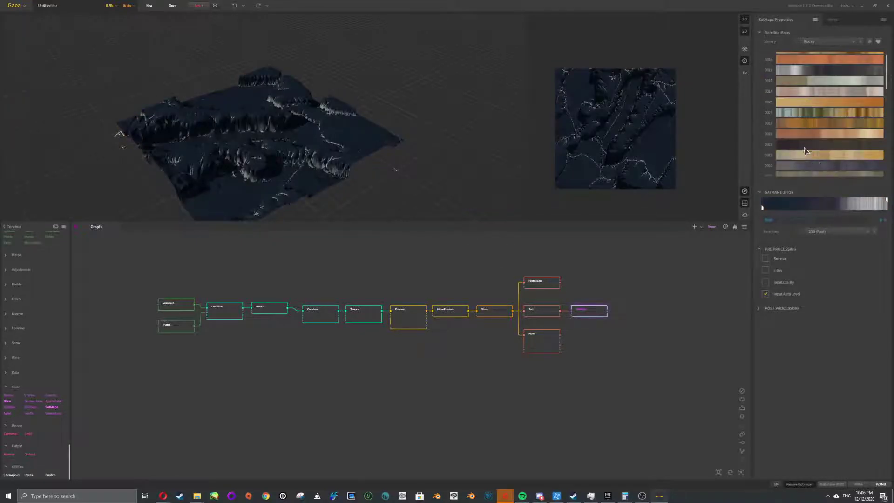
click(798, 145)
click(797, 113)
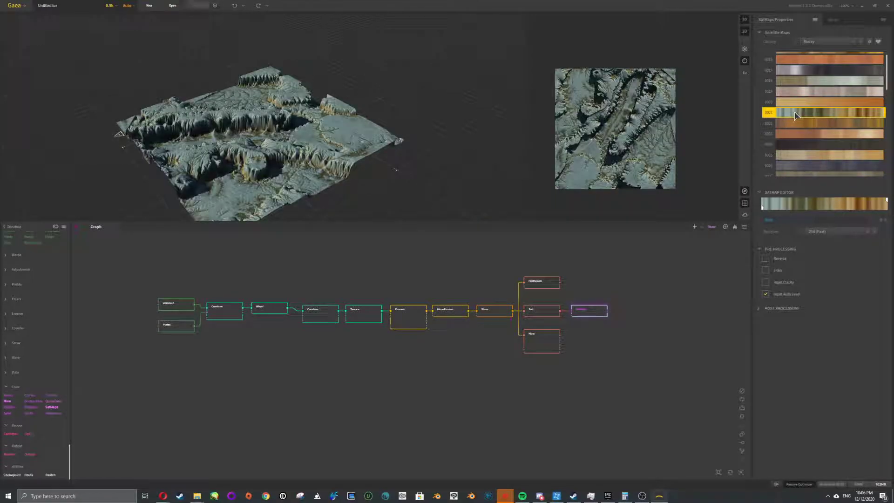
drag(357, 133, 341, 99)
scroll(368, 120, up, 5)
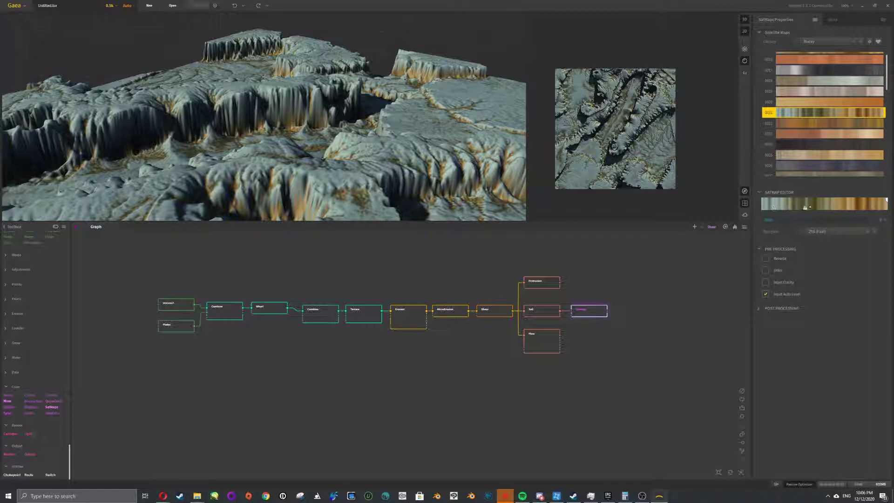
Crop the pale blue start off the SatMap gradient and set its sampling to 512 (Slower)
mouse_move(806, 206)
mouse_down()
mouse_move(843, 206)
mouse_move(794, 207)
mouse_up()
click(825, 231)
click(831, 254)
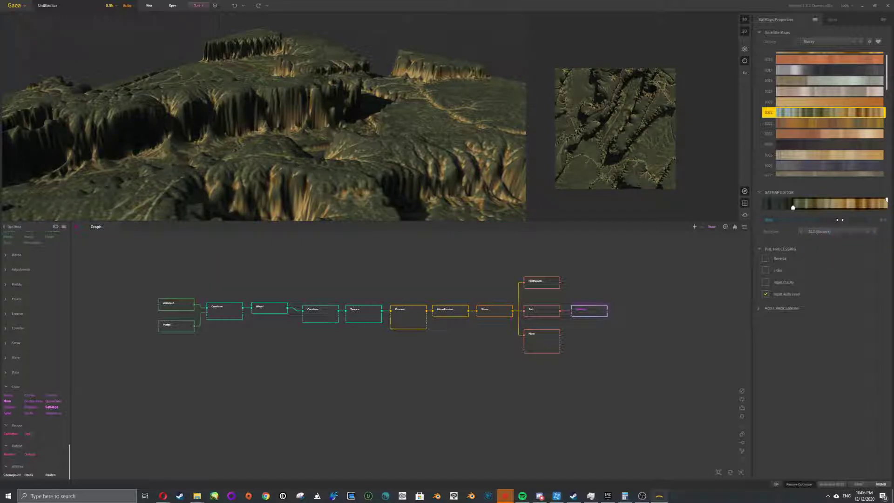
Test negative and high Bias values on the SatMap gradient and settle on a moderate positive Bias
click(861, 219)
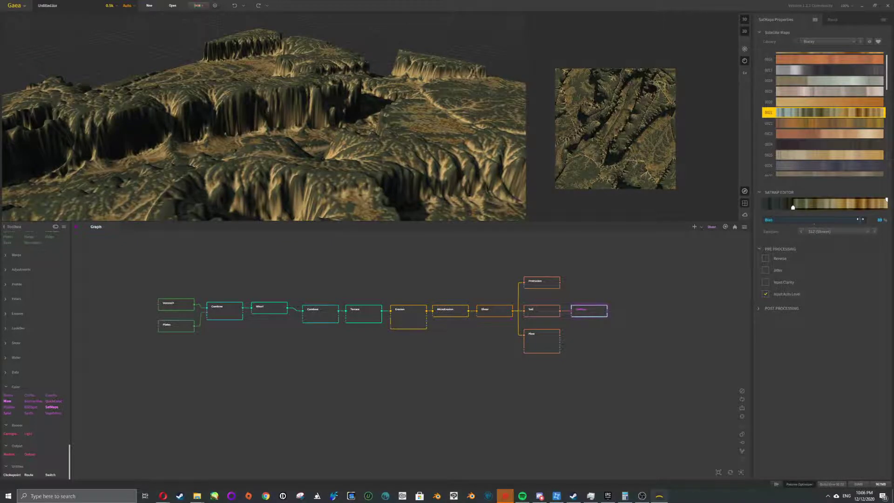
click(833, 220)
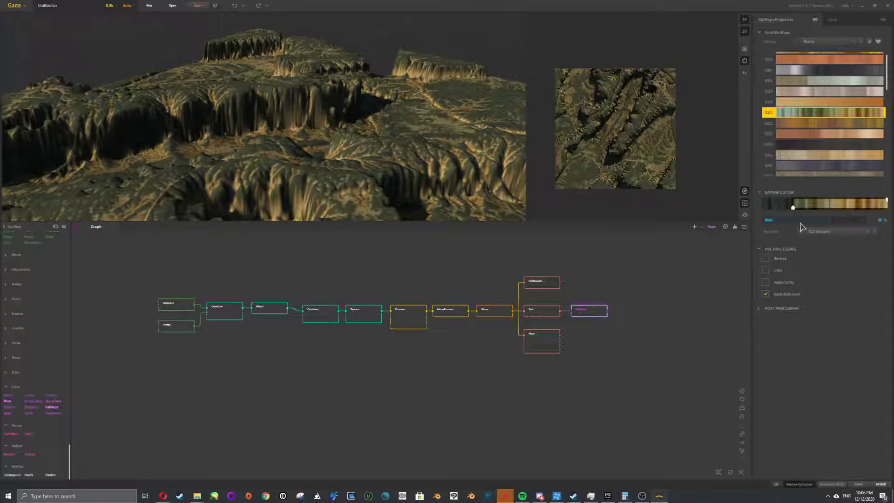
click(775, 223)
click(810, 220)
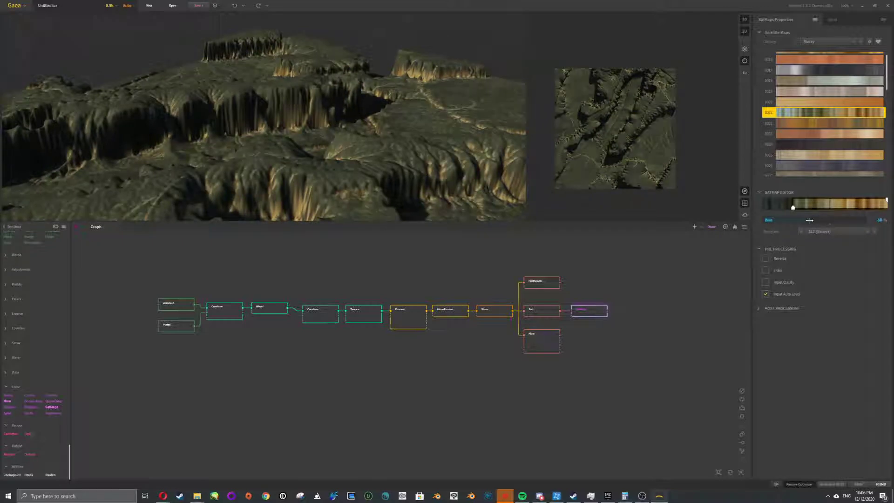
drag(832, 220, 828, 221)
scroll(373, 161, down, 10)
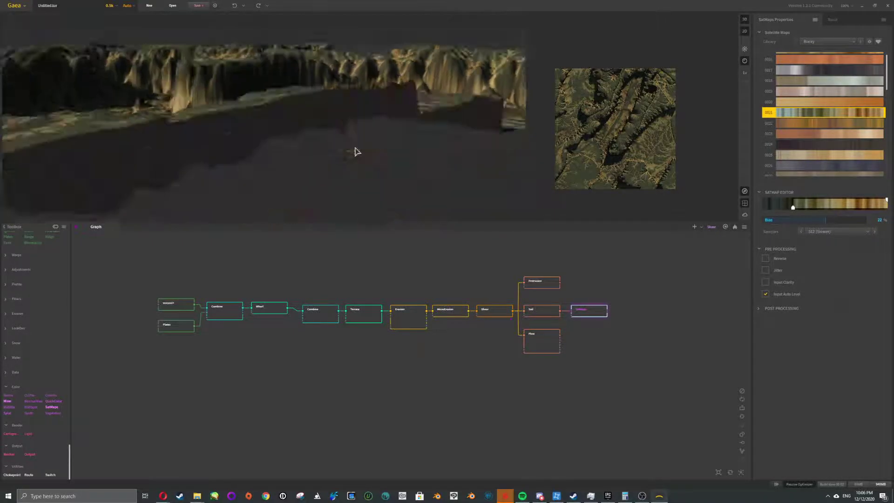
scroll(351, 123, up, 10)
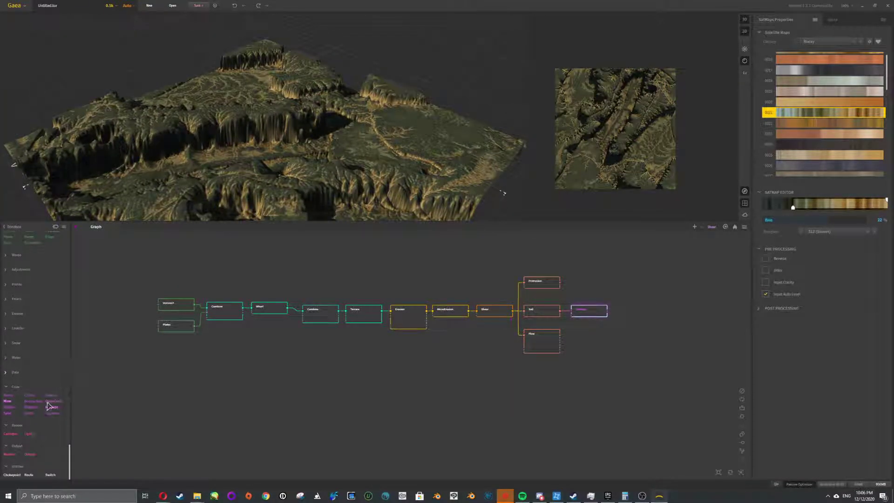
Add a second SatMaps node to the Soil output and try a beige and a grey satellite map on it
drag(50, 407, 585, 322)
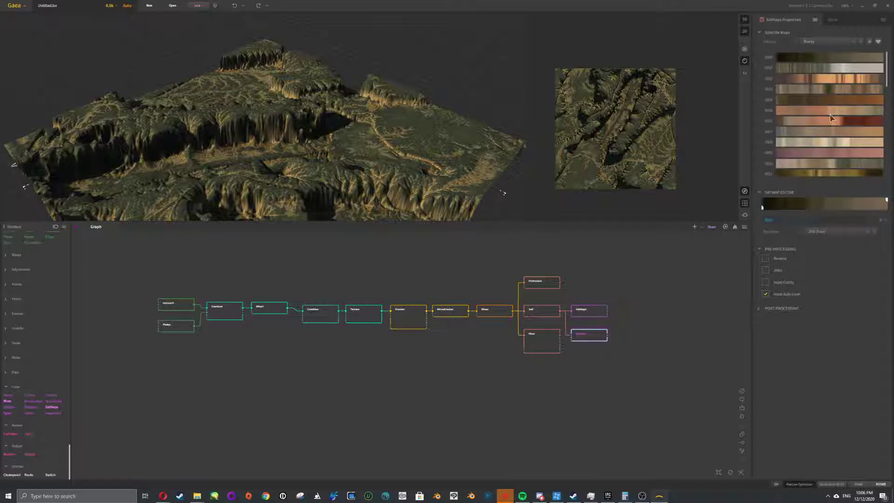
click(825, 142)
scroll(804, 134, down, 3)
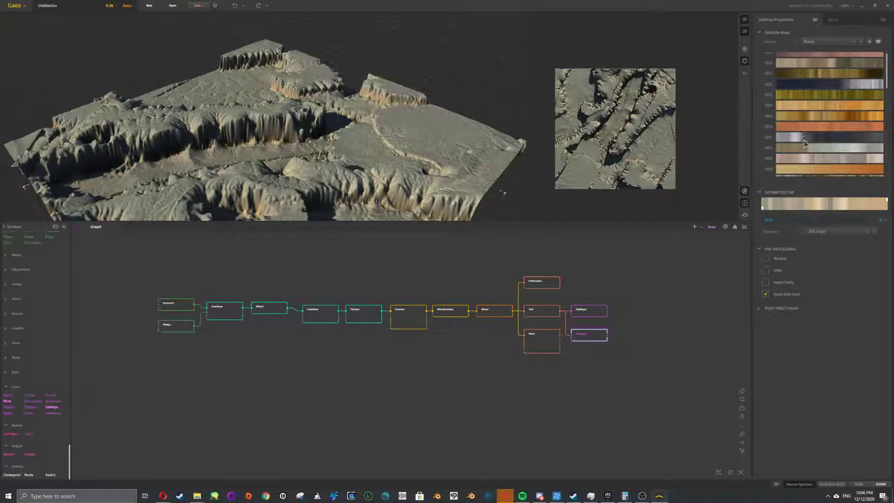
click(808, 141)
scroll(809, 144, down, 5)
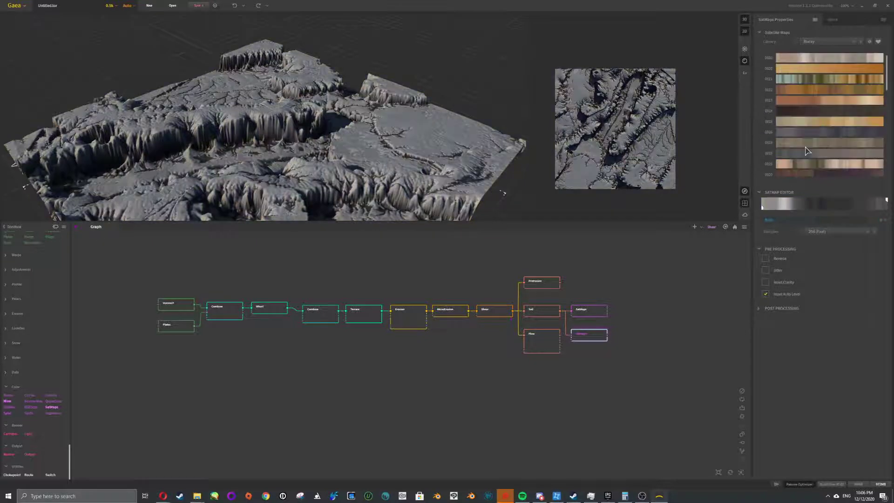
Try further maps on the second SatMaps node, including a dark slate blue one and an orange-brown one
click(595, 313)
scroll(828, 149, down, 10)
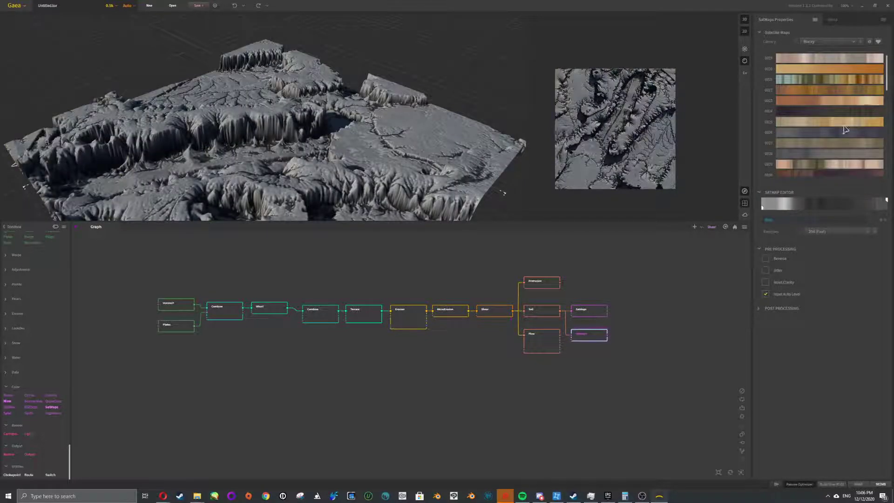
click(829, 145)
scroll(827, 154, down, 10)
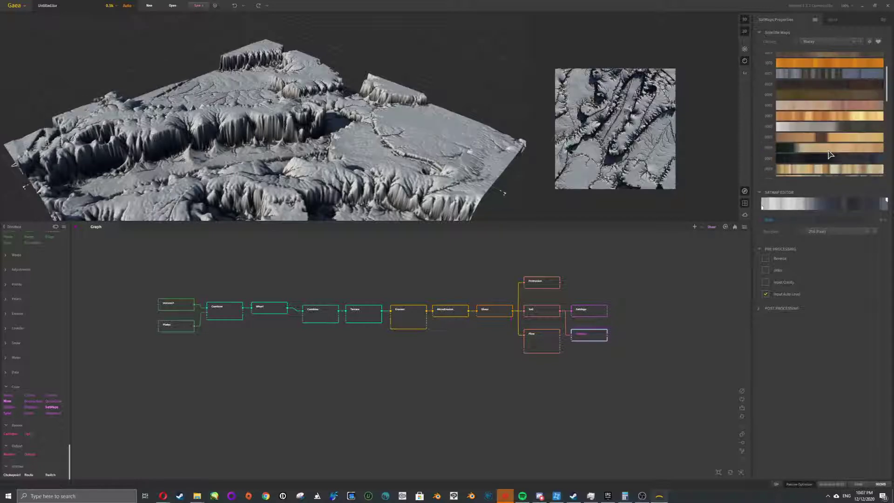
click(825, 135)
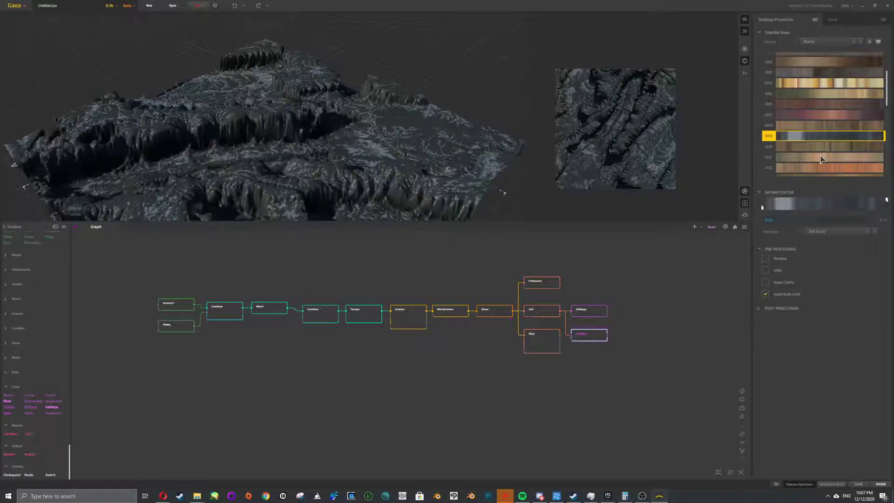
click(820, 168)
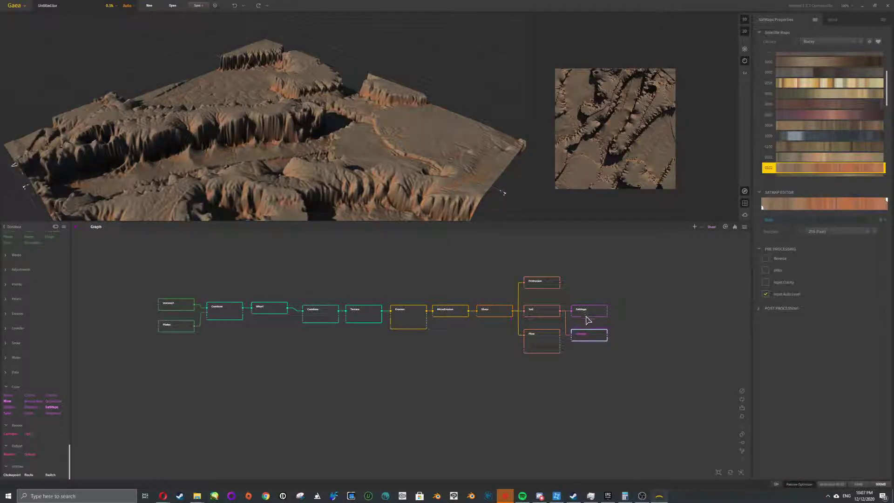
Compare the terrain coloring of the two SatMaps nodes fed by Soil
click(598, 335)
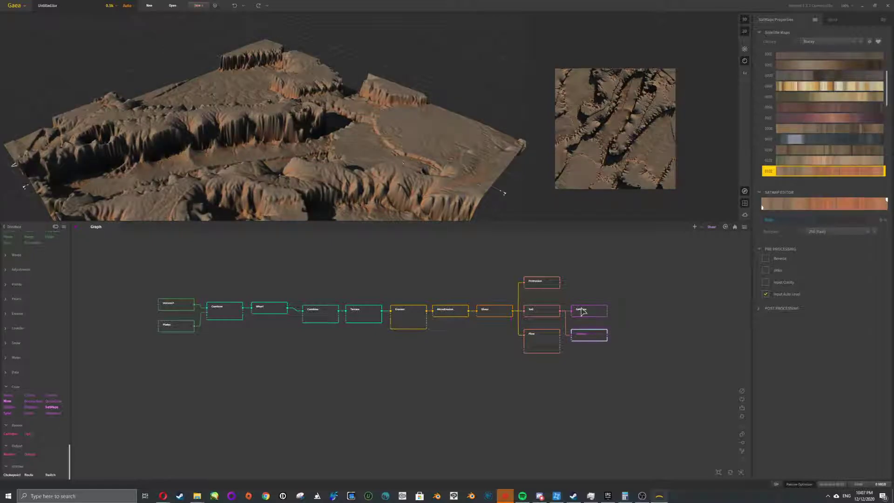
click(603, 316)
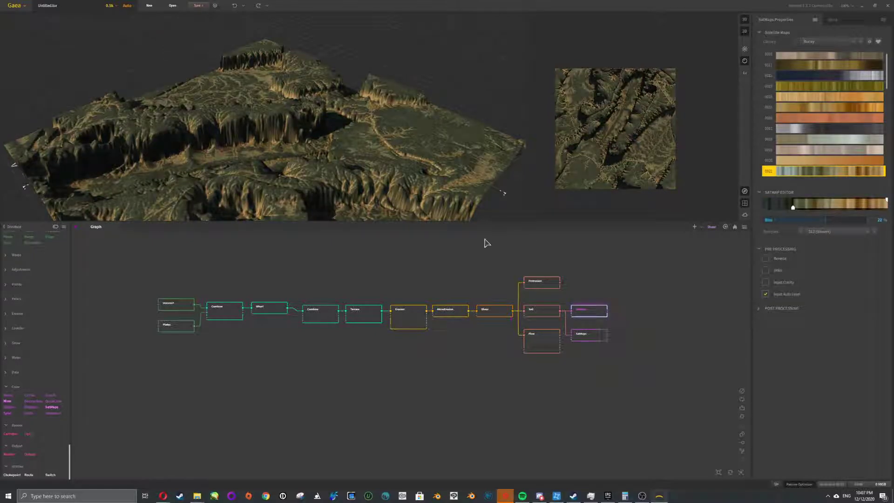
click(599, 339)
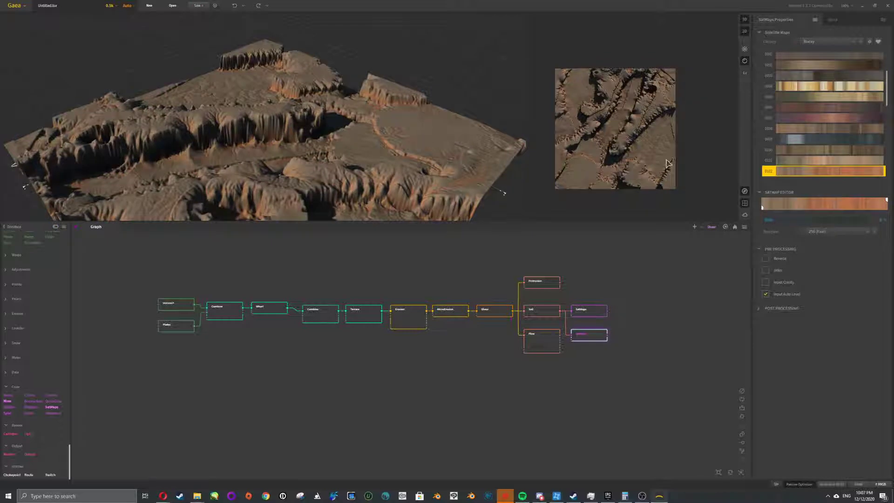
Set the second SatMaps node's library to Colorful and choose the map mixing dark grey with red-orange
click(842, 41)
click(833, 88)
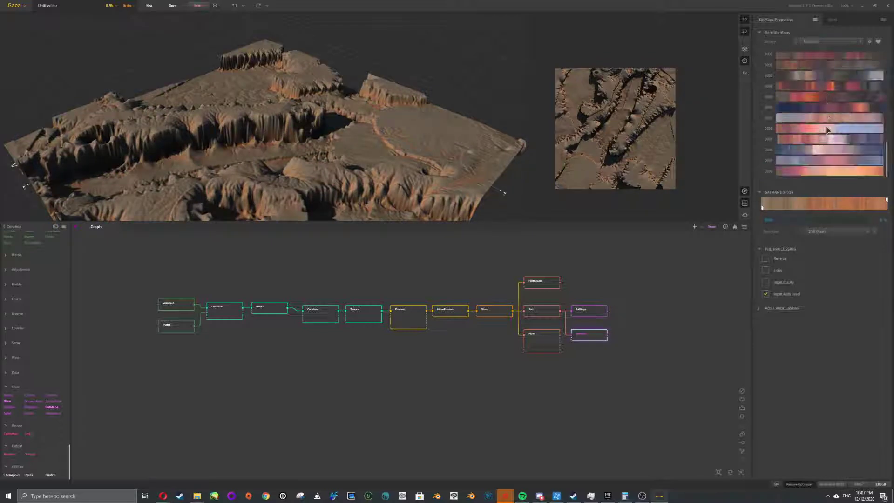
click(820, 88)
click(819, 96)
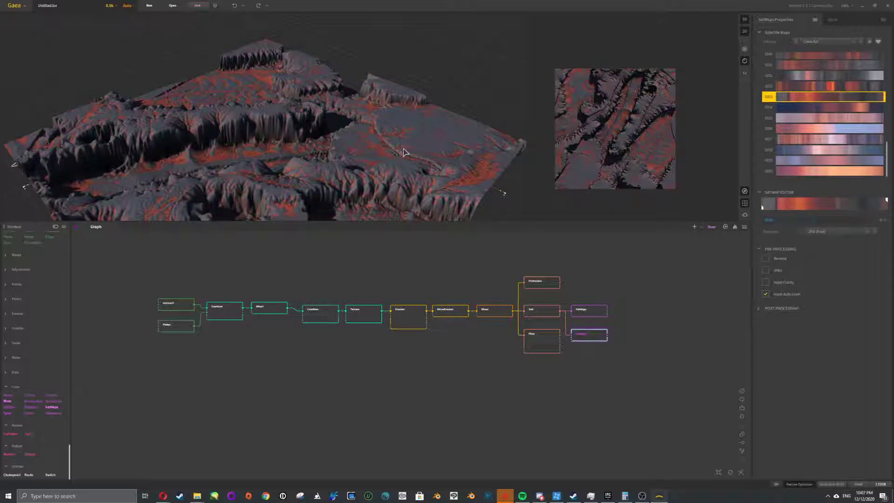
Merge the two Soil SatMaps nodes with a Combine node and compare its blend with the individual color maps
drag(637, 304, 582, 384)
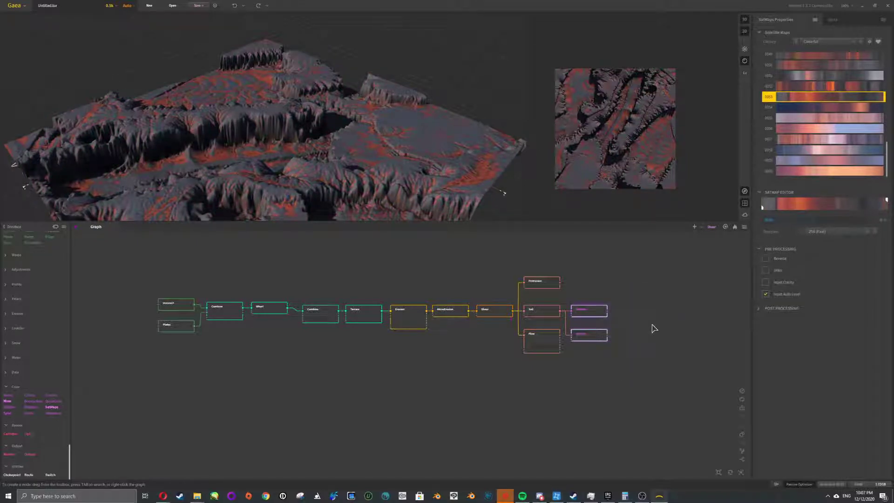
key(c)
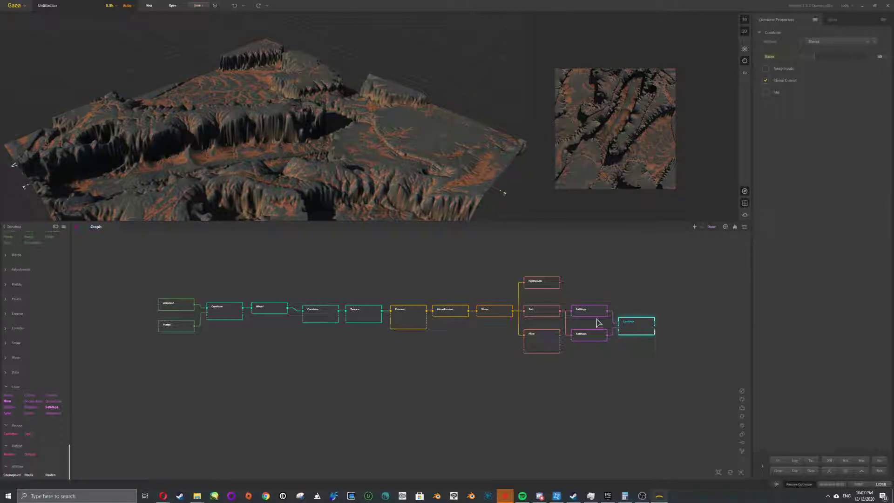
click(590, 315)
click(593, 338)
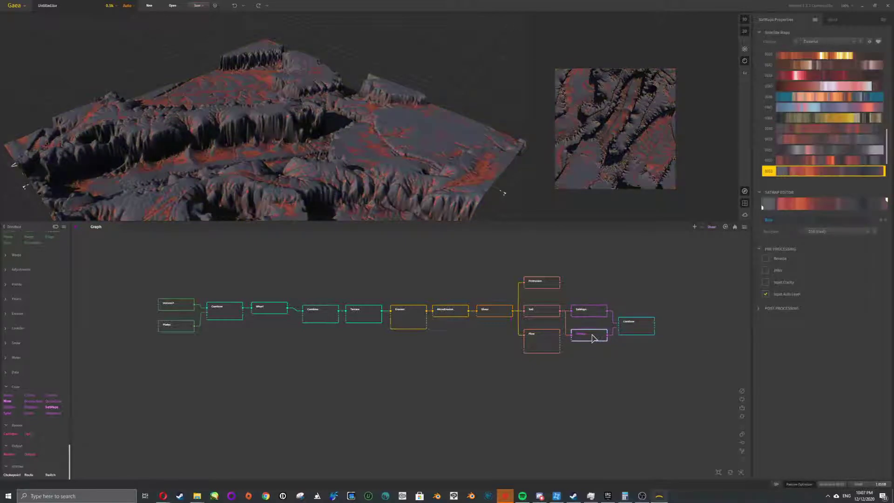
click(641, 333)
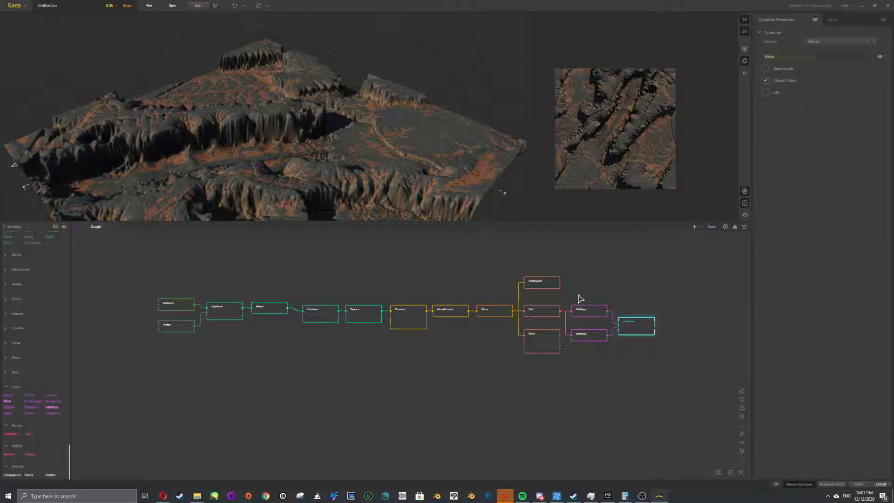
click(594, 338)
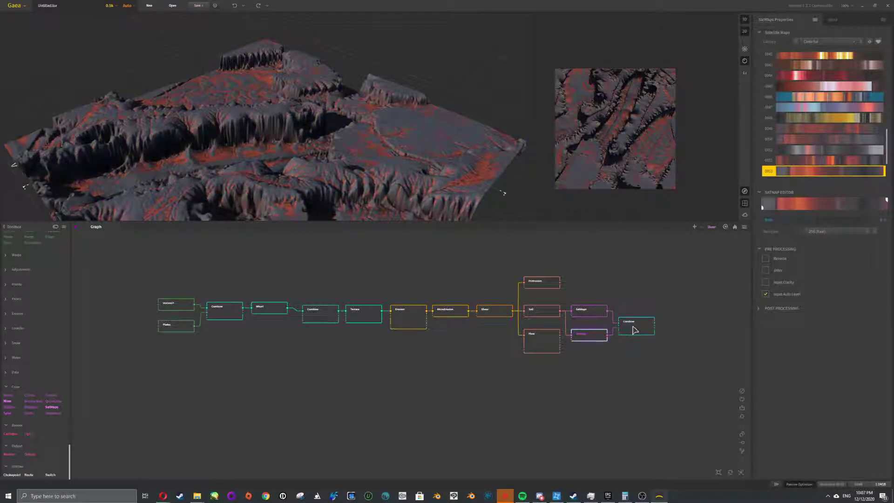
click(635, 330)
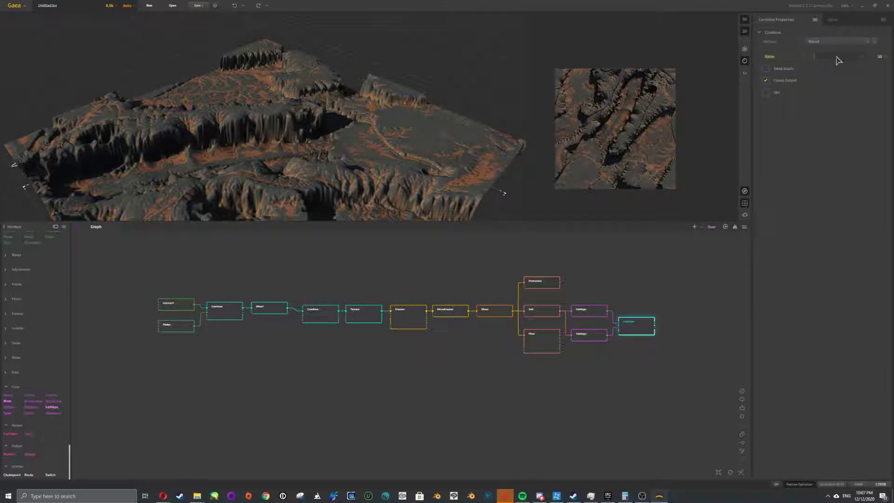
Try the Max method on the color Combine node with a ratio of 64%
click(830, 43)
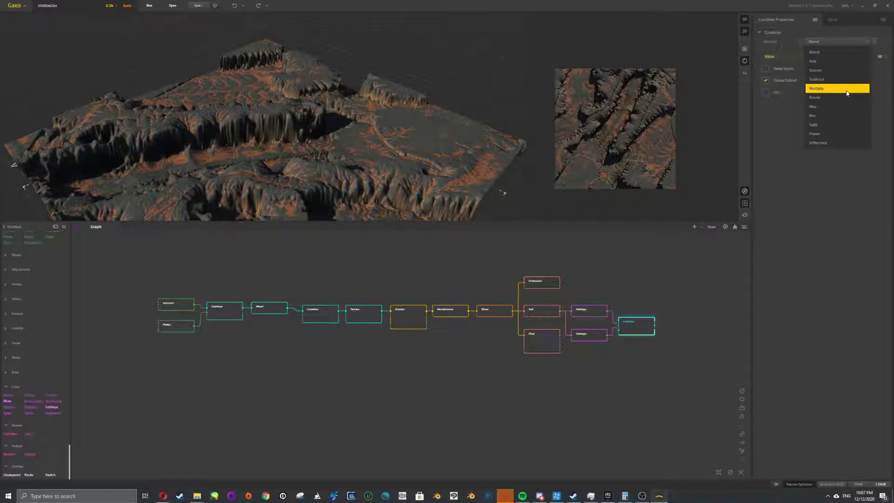
click(827, 110)
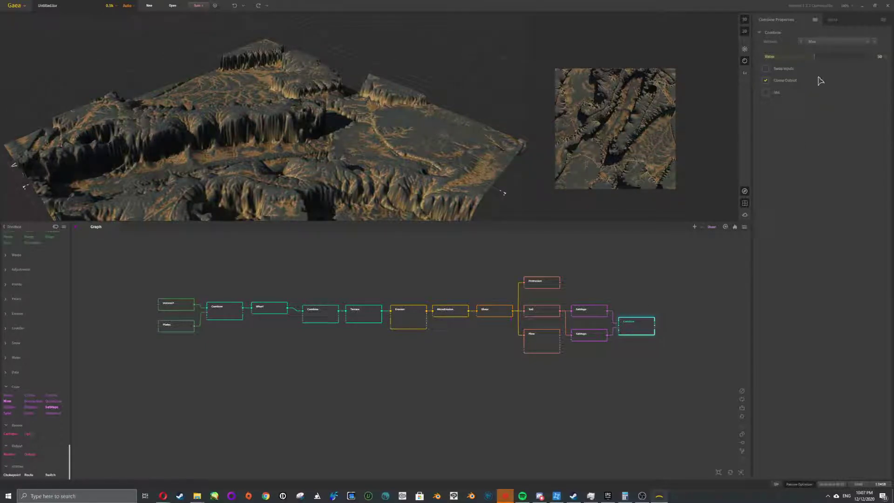
drag(776, 62, 829, 57)
Try the Min method on the Combine node, lower its ratio to 49% and return the method to Blend
click(841, 42)
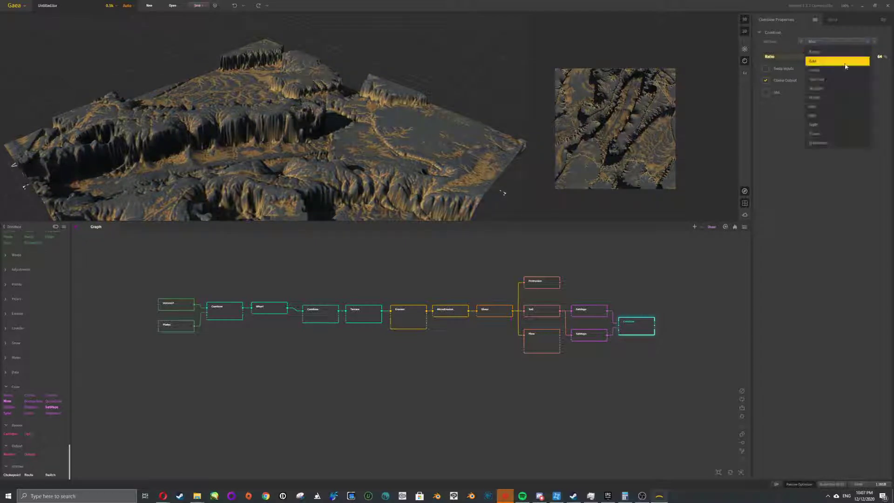
click(827, 116)
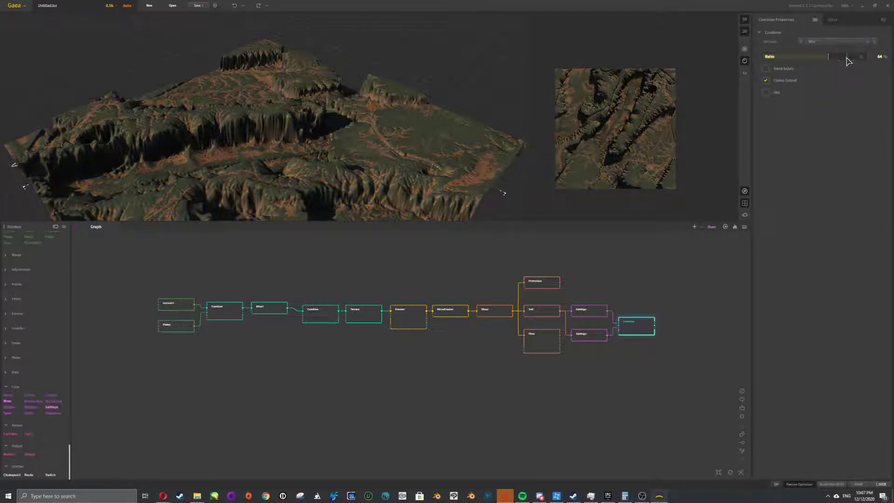
drag(844, 59, 813, 56)
click(833, 43)
click(822, 55)
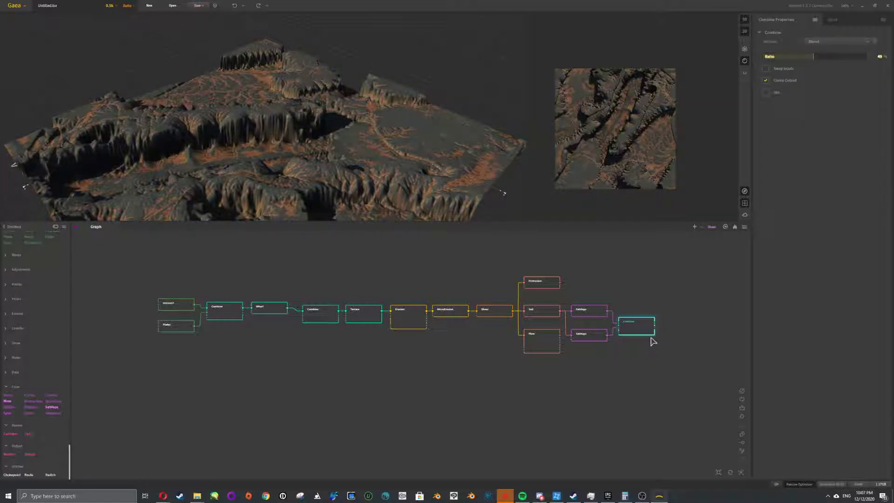
View the Soil and Protrusion masks, and add a SatMaps node to the Protrusion output
click(547, 316)
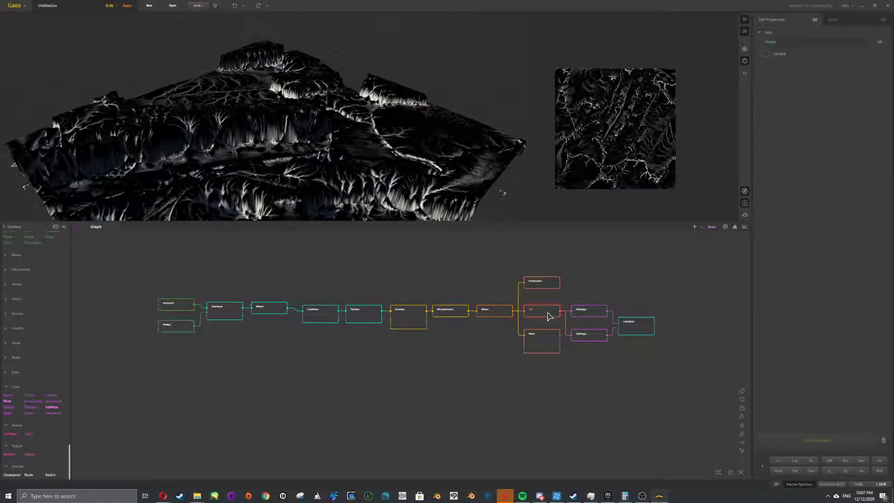
click(542, 283)
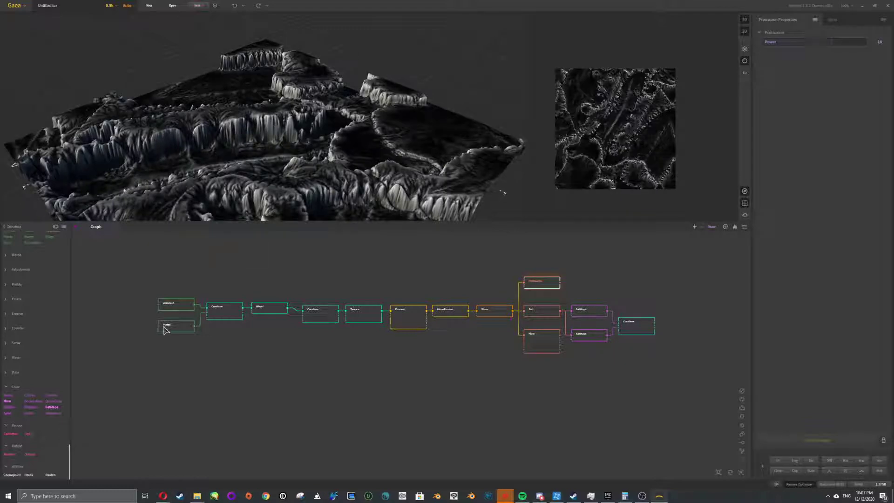
drag(53, 407, 575, 279)
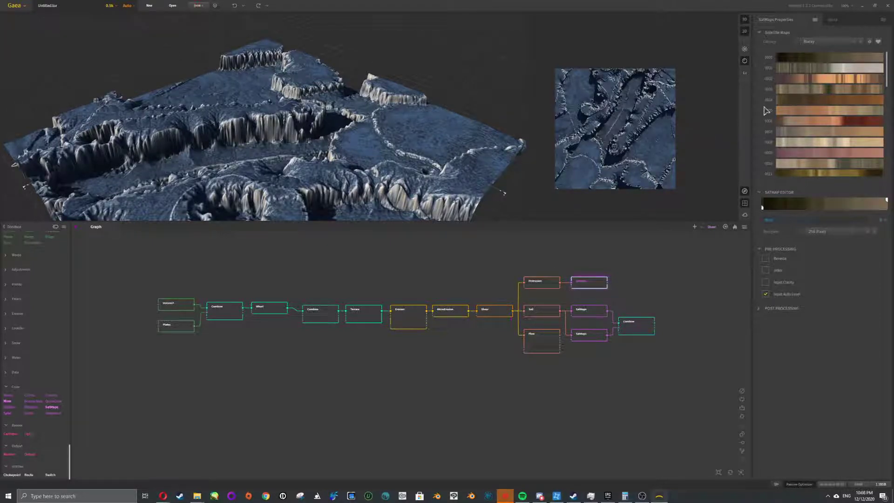
Set the Protrusion SatMaps library to Blue and choose the map running from beige to steel blue
click(842, 42)
click(821, 80)
click(809, 144)
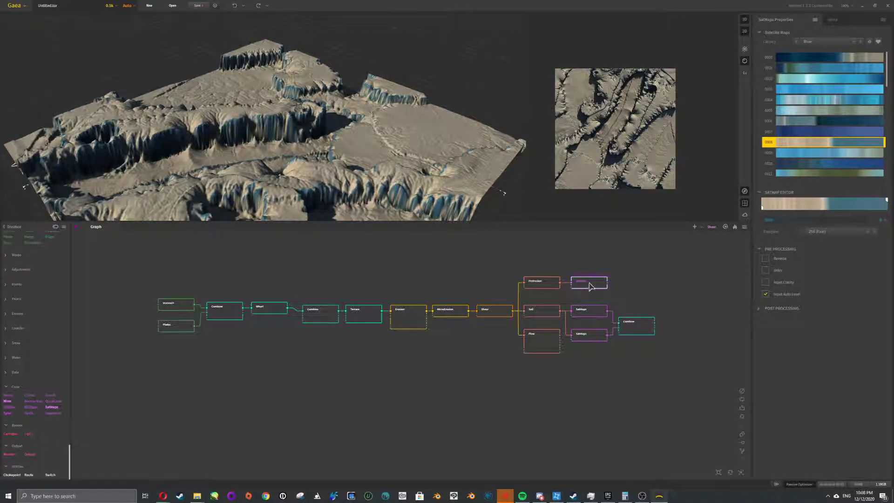
Place the Protrusion SatMaps node higher in the graph and crop part of the beige start off its gradient
drag(591, 285, 588, 265)
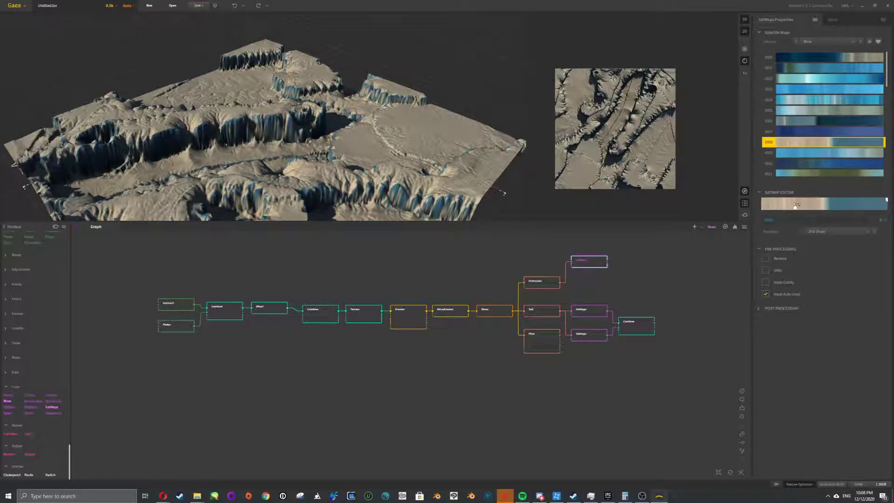
drag(797, 204, 797, 206)
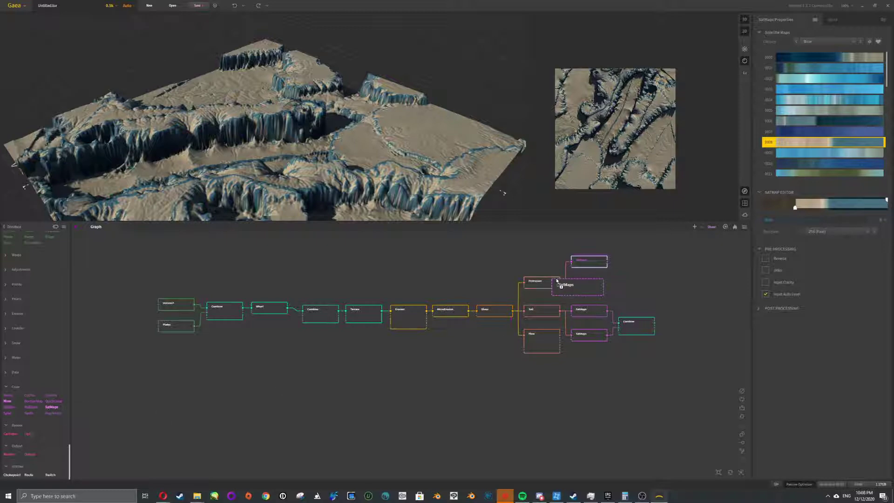
Add a second SatMaps node and a QuickColor node to the Protrusion output, placing QuickColor above the other nodes
drag(52, 407, 551, 284)
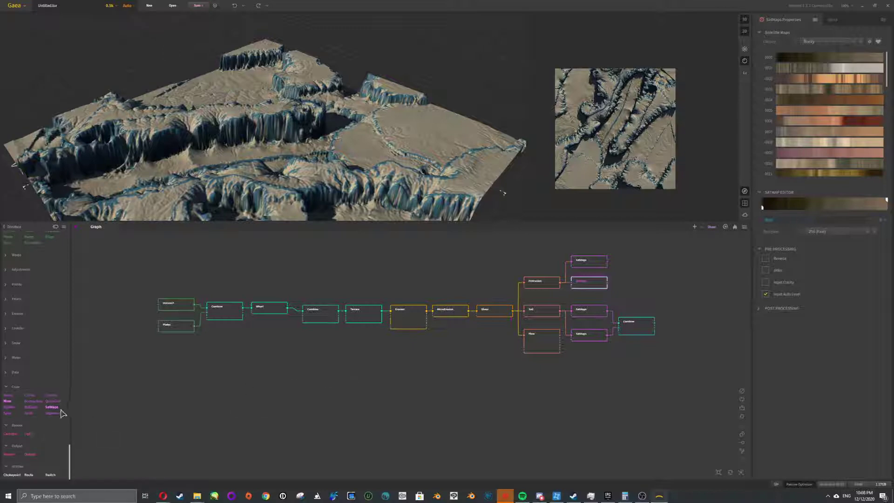
drag(79, 405, 548, 284)
drag(587, 310, 540, 241)
Set the first color of the QuickColor node to red #D71B1B
click(881, 44)
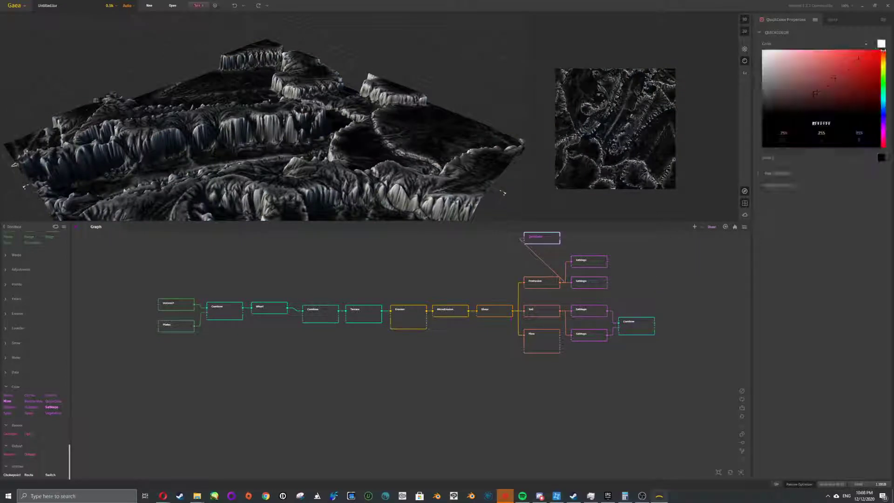
click(863, 61)
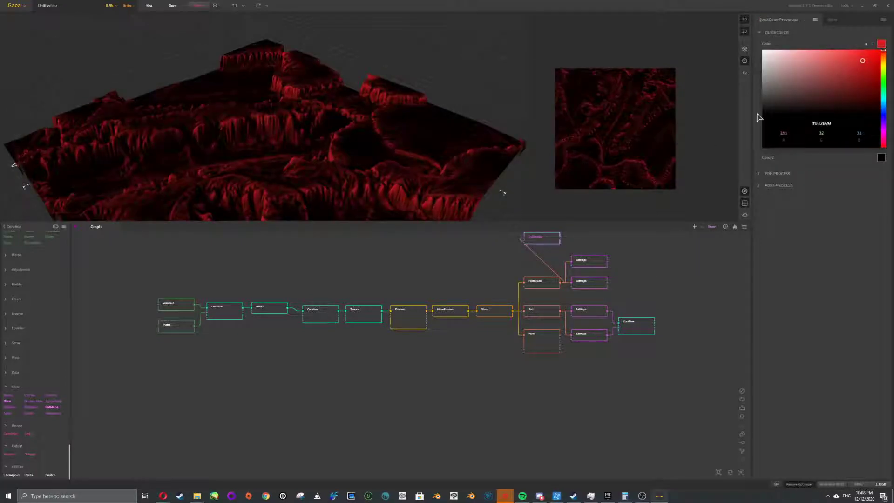
click(876, 44)
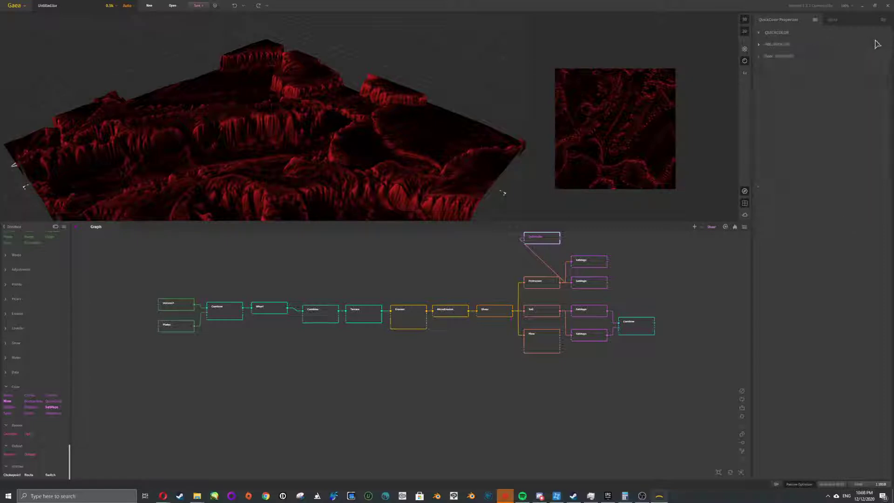
click(775, 32)
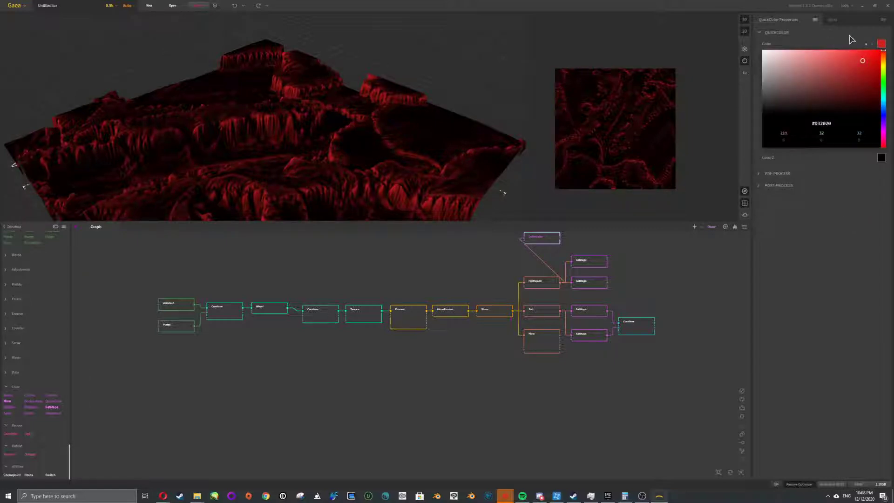
click(850, 36)
click(785, 33)
click(866, 59)
click(874, 45)
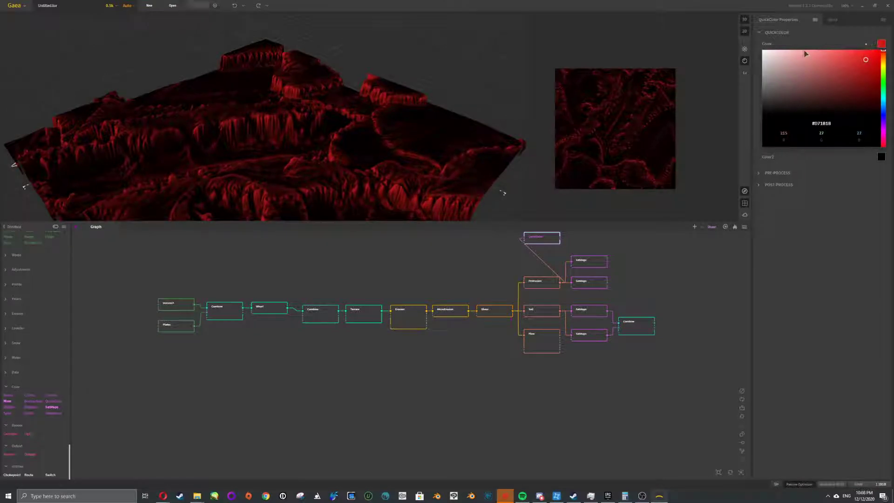
Set the second color of the QuickColor node to muted green #87AA7C
click(875, 47)
click(880, 59)
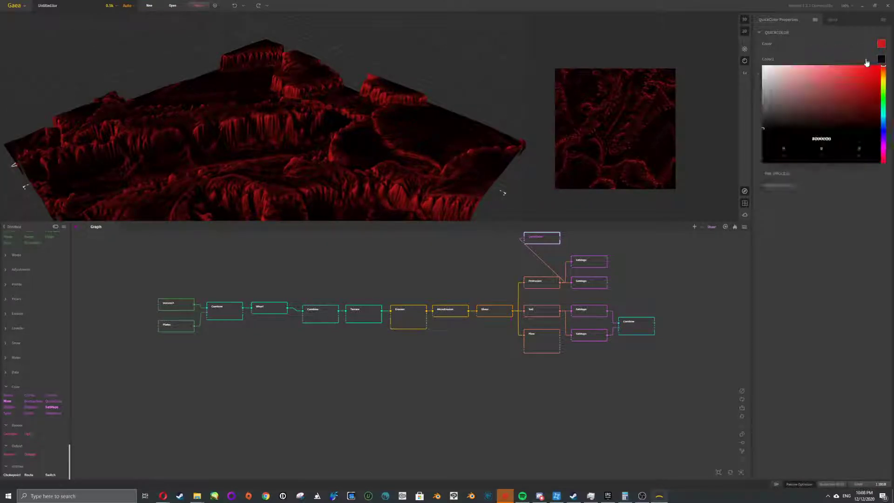
click(842, 85)
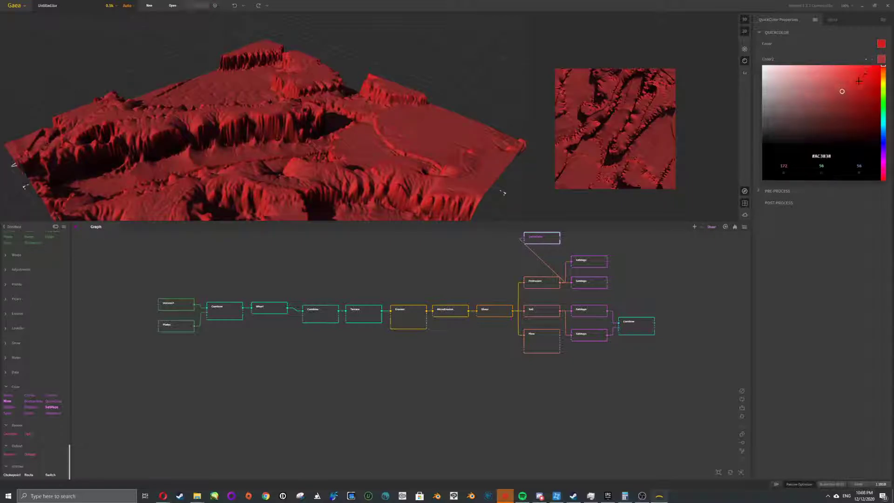
click(794, 92)
click(884, 99)
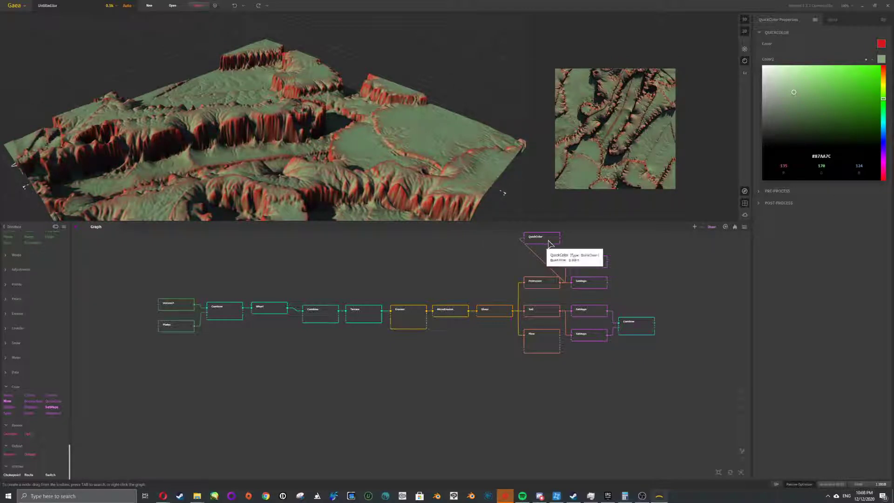
Delete the QuickColor node and choose the grey-to-orange map for the lower SatMaps node on the Protrusion output
key(Delete)
click(594, 264)
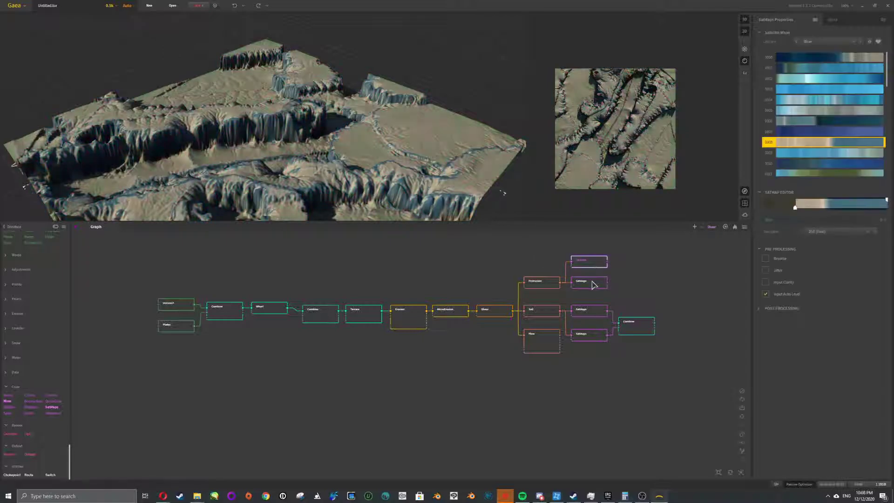
click(592, 283)
click(588, 262)
click(594, 285)
scroll(827, 140, down, 3)
click(825, 118)
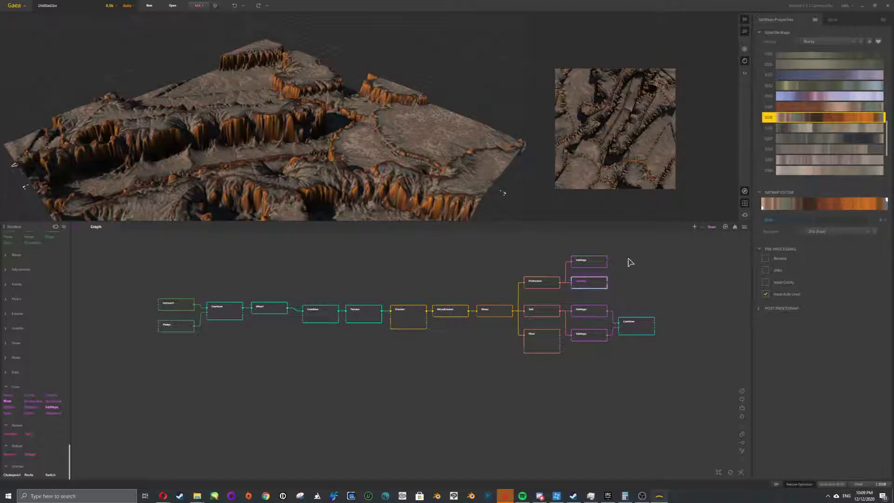
Crop the end of the grey-to-orange gradient and a small part of its start in the SatMap editor
scroll(819, 151, down, 3)
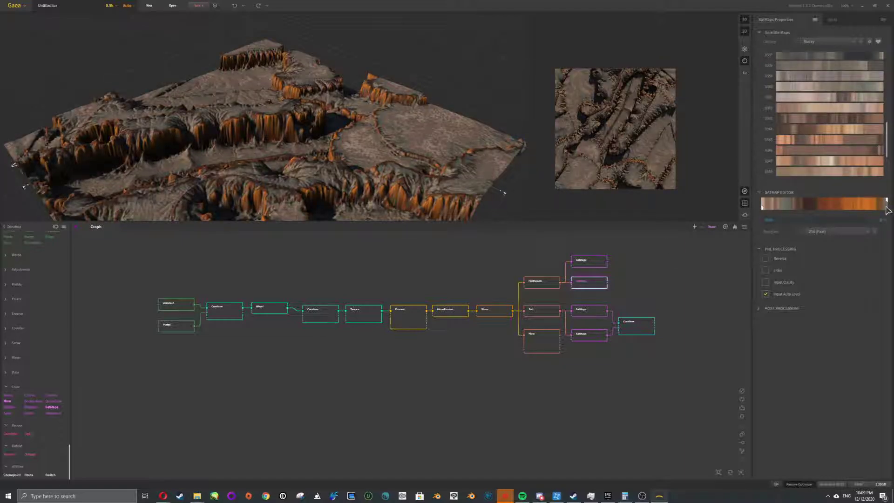
drag(867, 203, 867, 203)
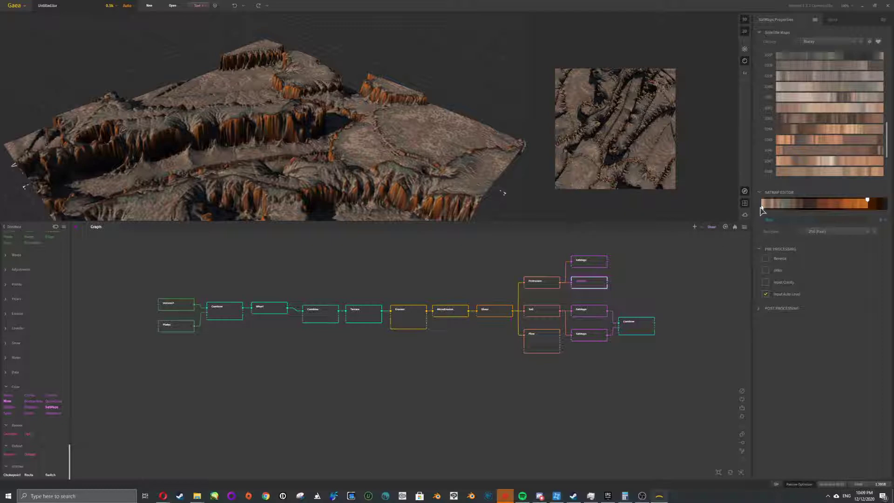
click(789, 207)
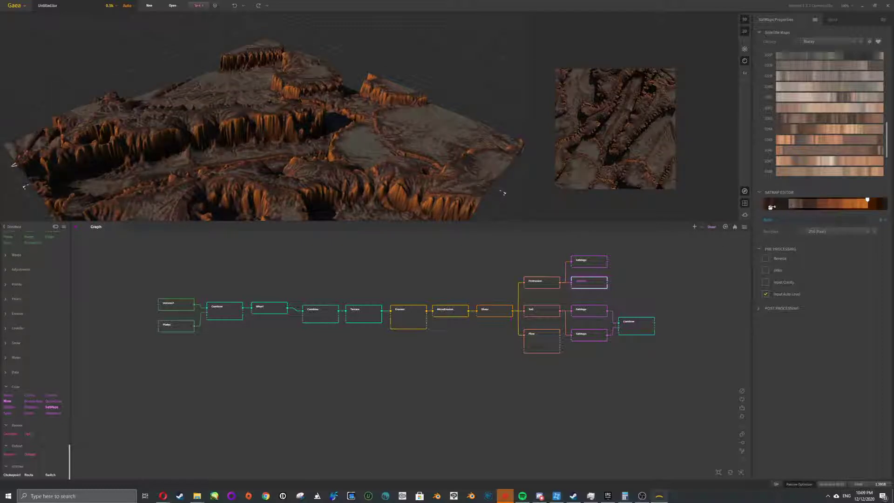
drag(771, 207, 771, 207)
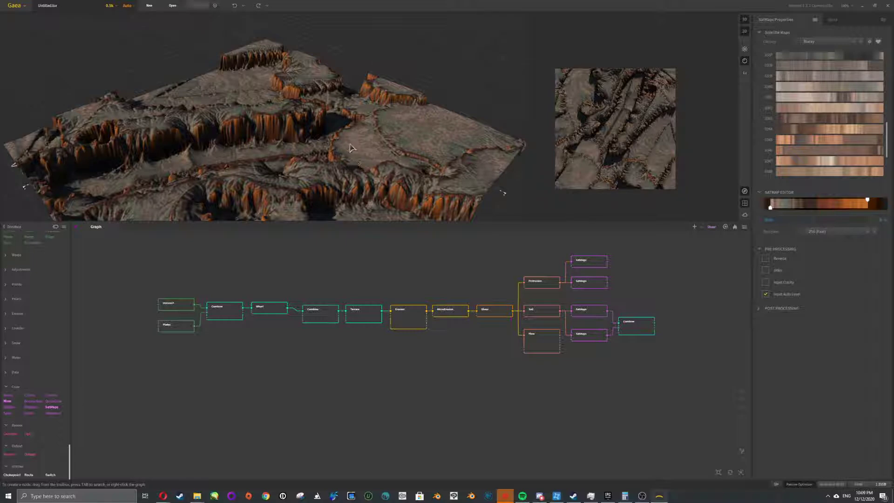
Join the two SatMaps nodes on the Protrusion output with a new Combine node
mouse_move(399, 135)
mouse_down()
mouse_move(410, 122)
mouse_move(399, 147)
mouse_up()
scroll(372, 147, down, 5)
scroll(372, 146, up, 10)
scroll(370, 148, down, 5)
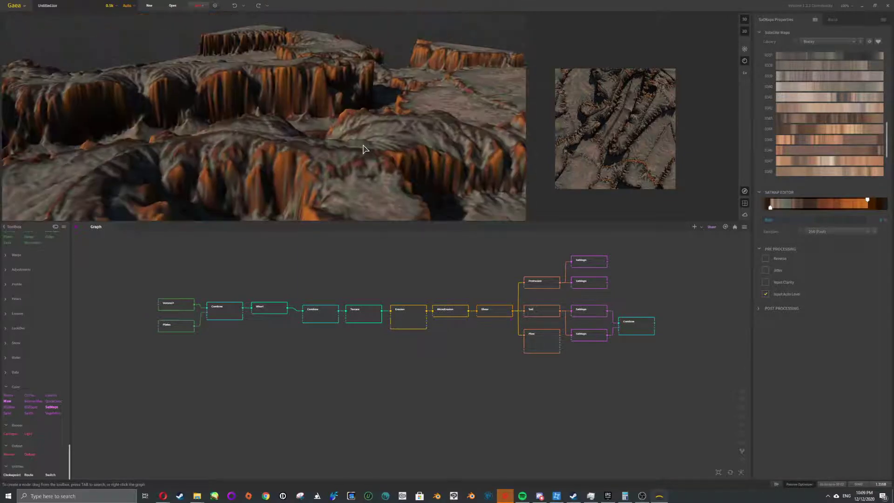
scroll(368, 143, down, 5)
drag(365, 144, 327, 124)
drag(661, 247, 594, 295)
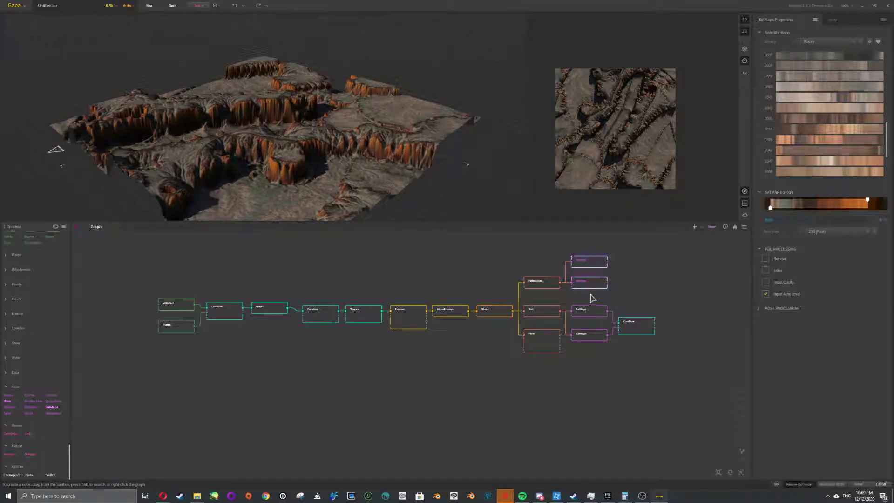
key(c)
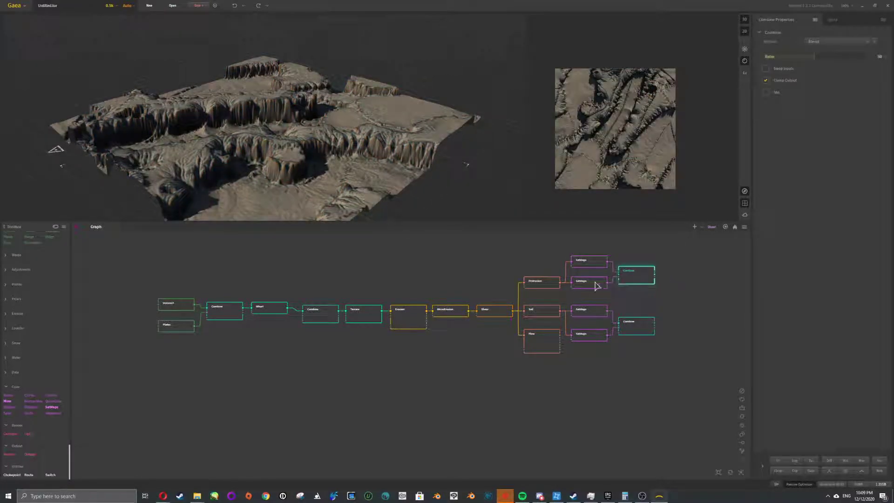
Compare the two Protrusion SatMaps, set their Combine node's method to Max and raise its ratio
click(597, 260)
click(596, 282)
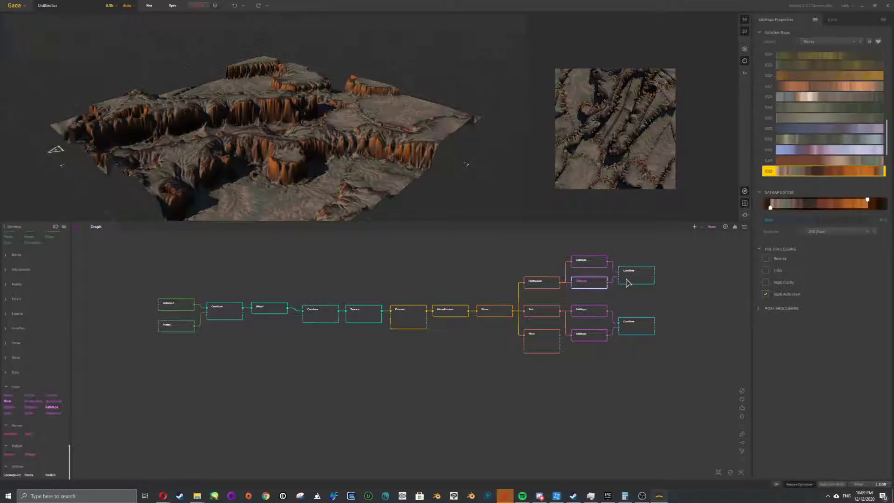
click(639, 278)
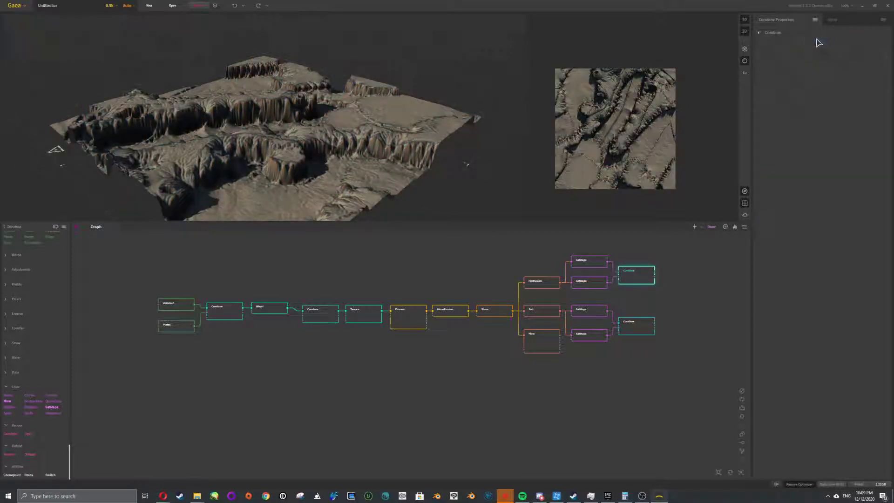
click(835, 41)
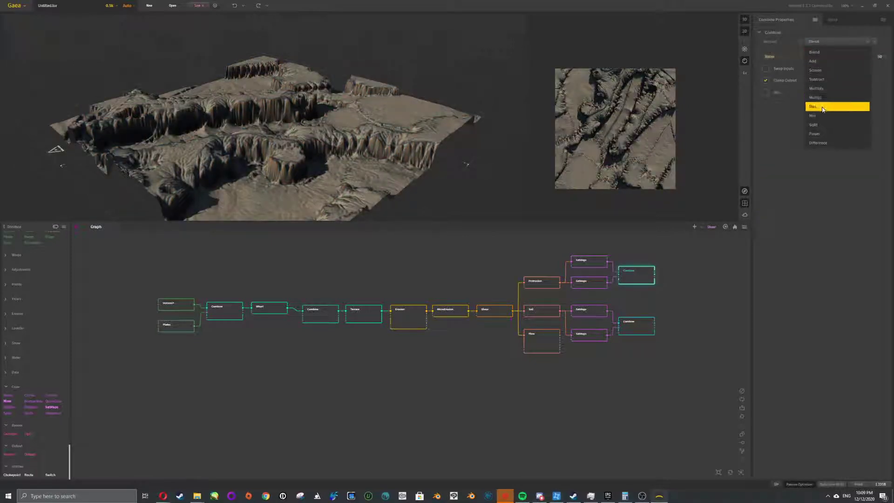
click(857, 106)
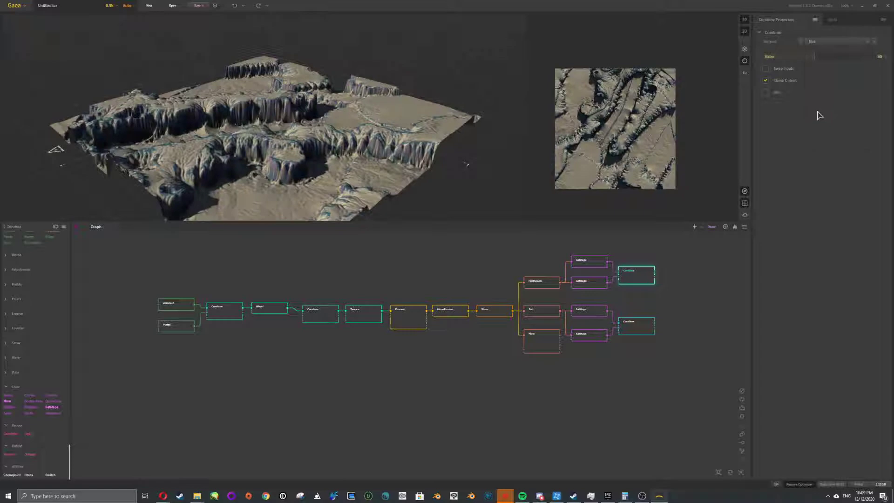
click(591, 286)
click(588, 264)
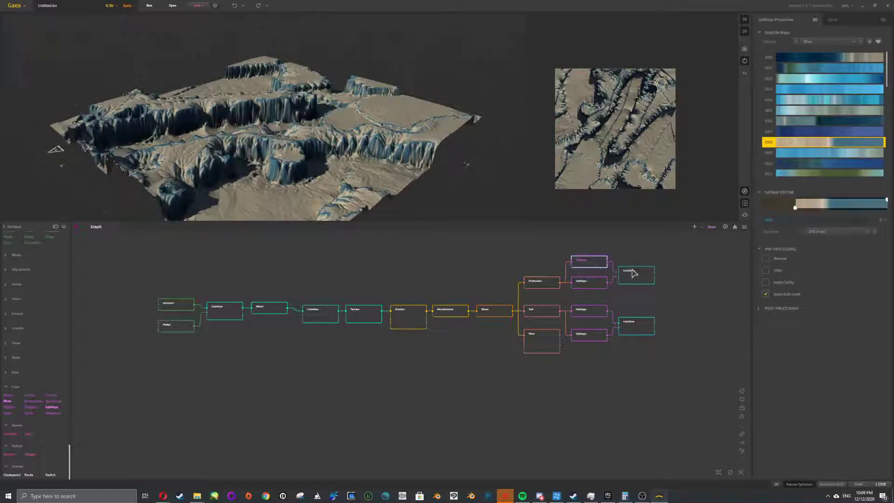
click(635, 273)
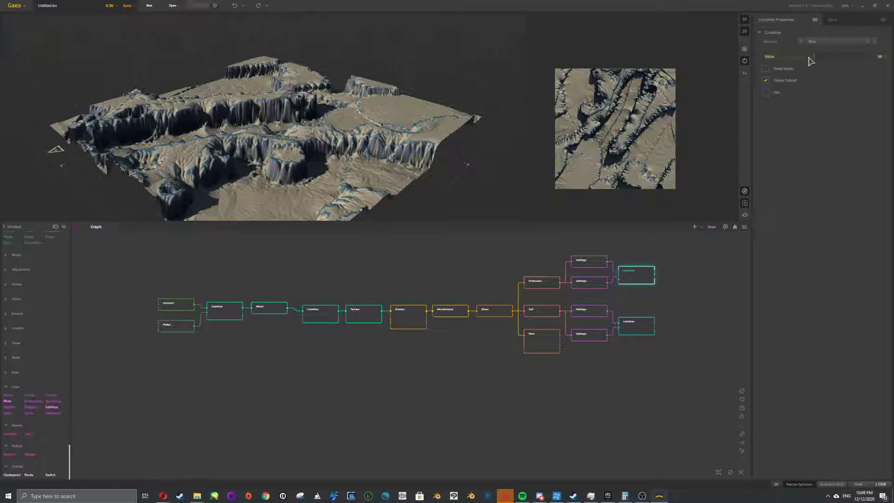
drag(811, 59, 832, 56)
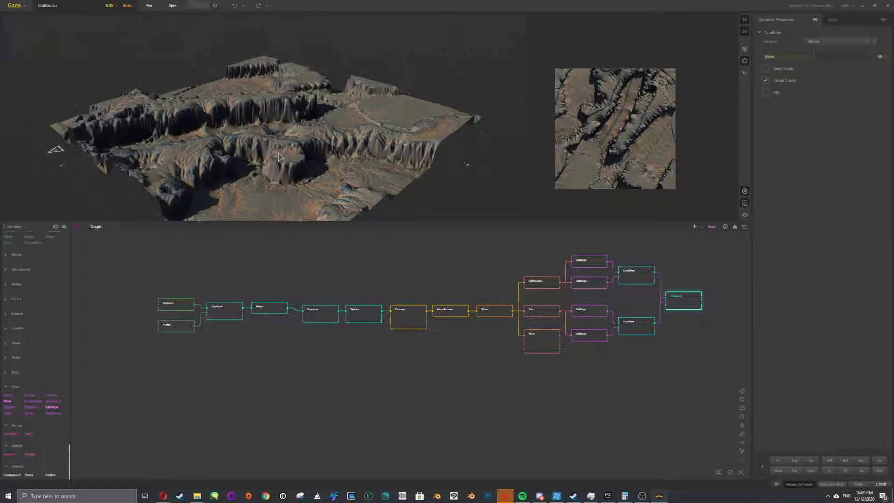
Set the final Combine node's method to Max, try higher and lower ratios, and settle on 50%
click(824, 42)
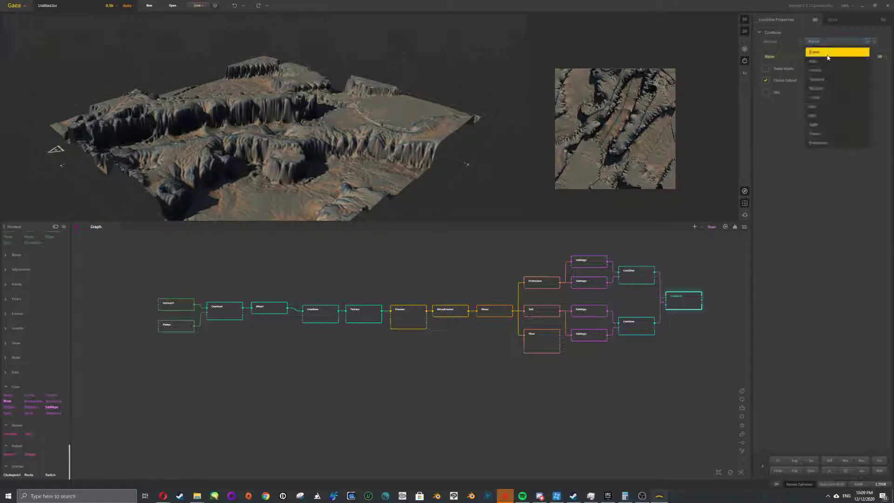
click(820, 107)
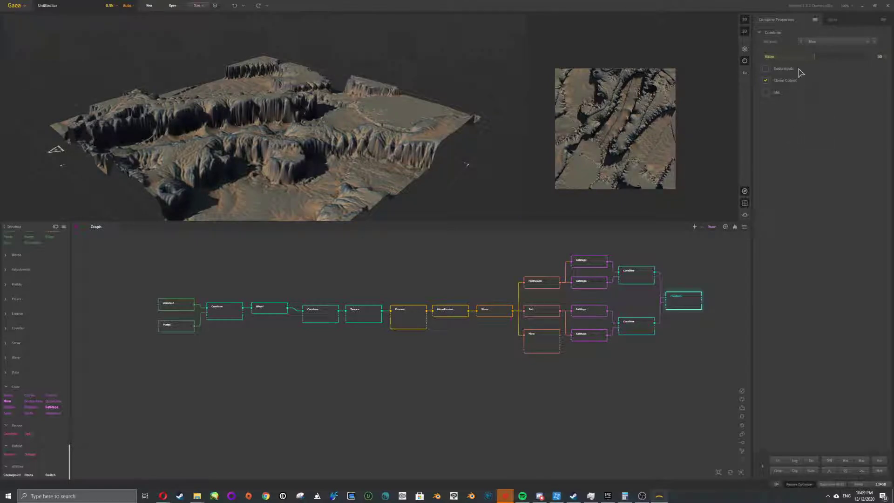
click(771, 57)
click(828, 58)
drag(828, 57, 850, 57)
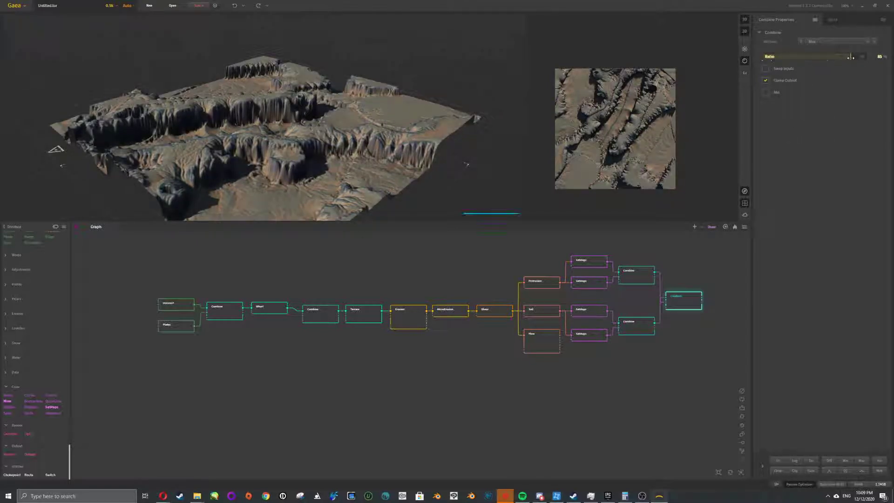
click(806, 57)
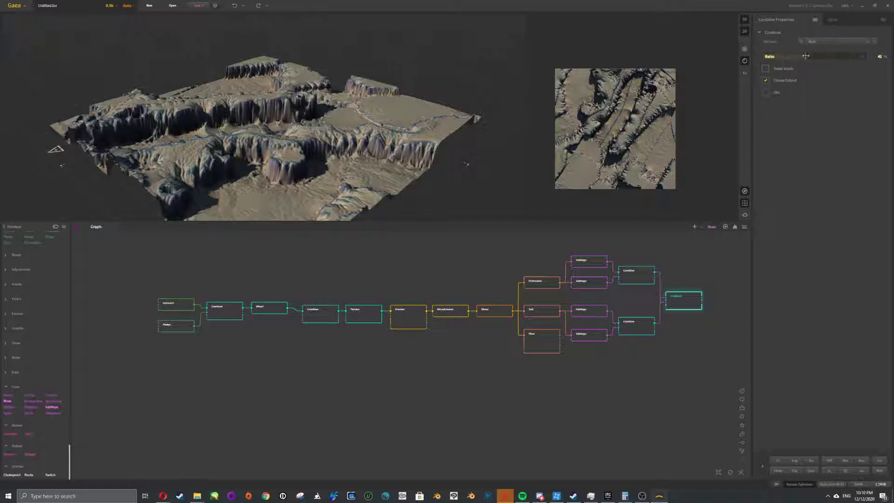
click(853, 56)
scroll(654, 152, up, 4)
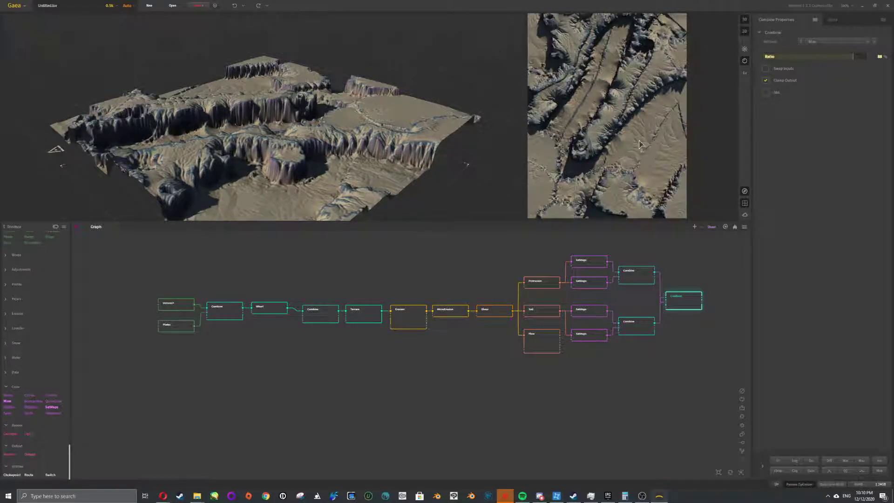
click(795, 56)
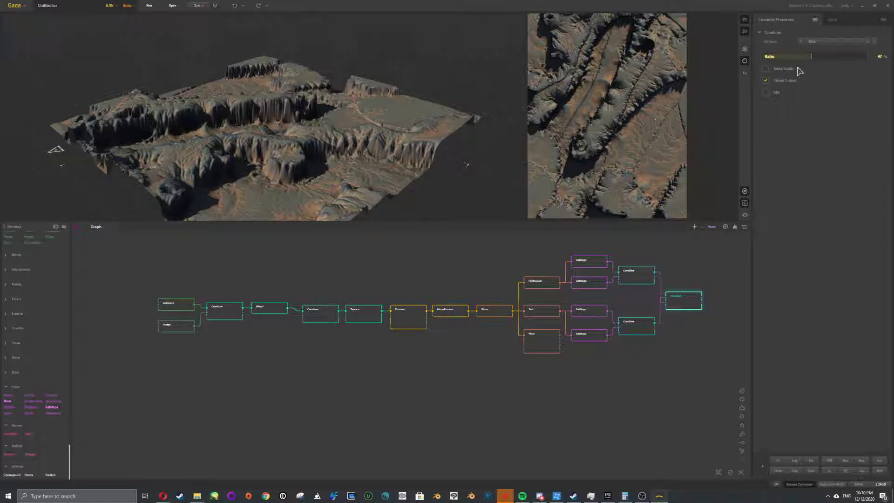
click(815, 56)
Inspect the combined colors in the 2D and 3D previews and set the preview resolution to 1K
scroll(624, 149, up, 5)
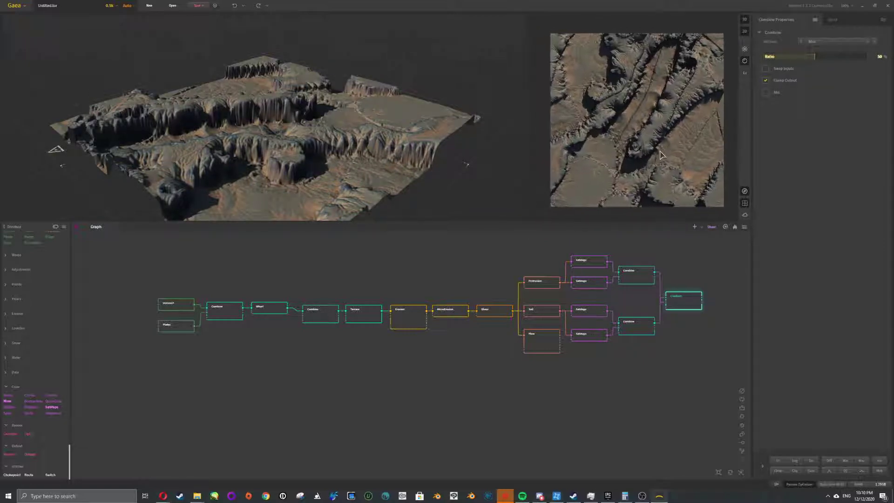
scroll(628, 165, down, 5)
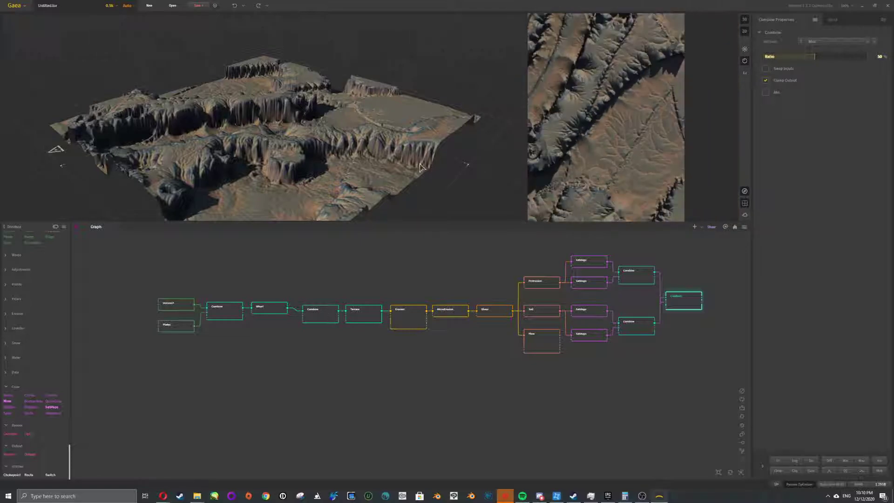
drag(351, 164, 332, 146)
scroll(331, 146, up, 3)
scroll(332, 145, down, 2)
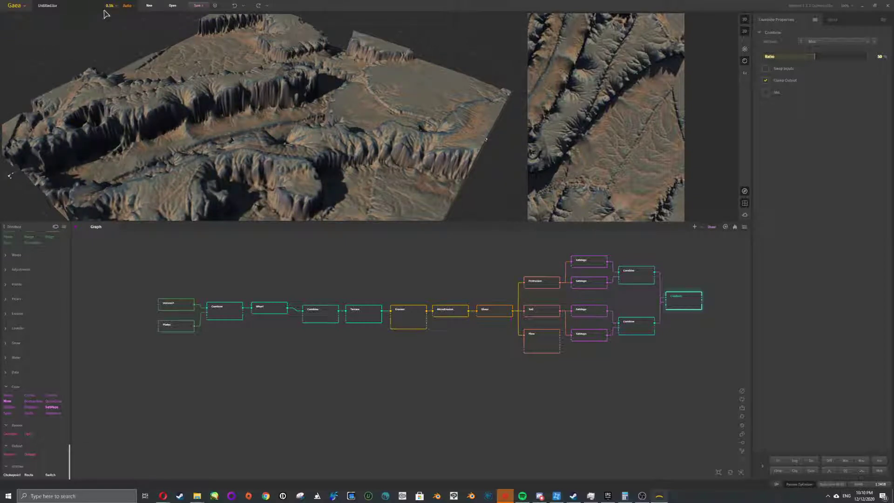
click(111, 5)
click(111, 32)
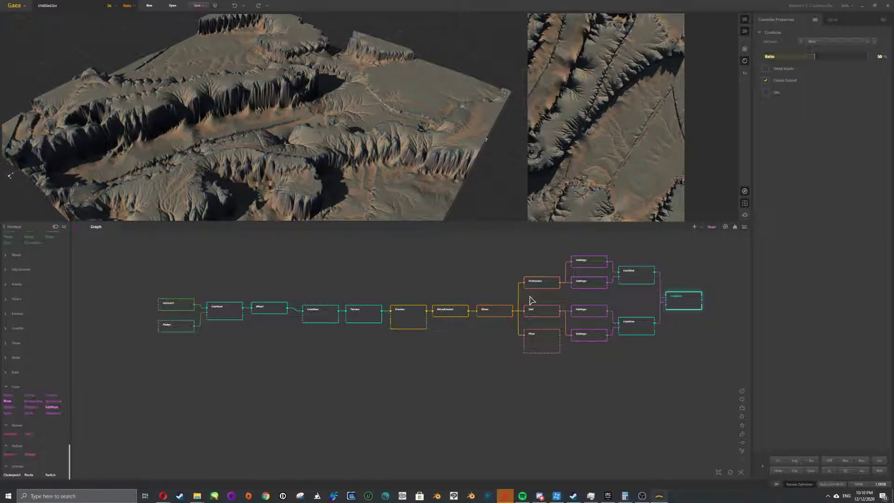
Mark the final Combine node for export
scroll(433, 307, down, 2)
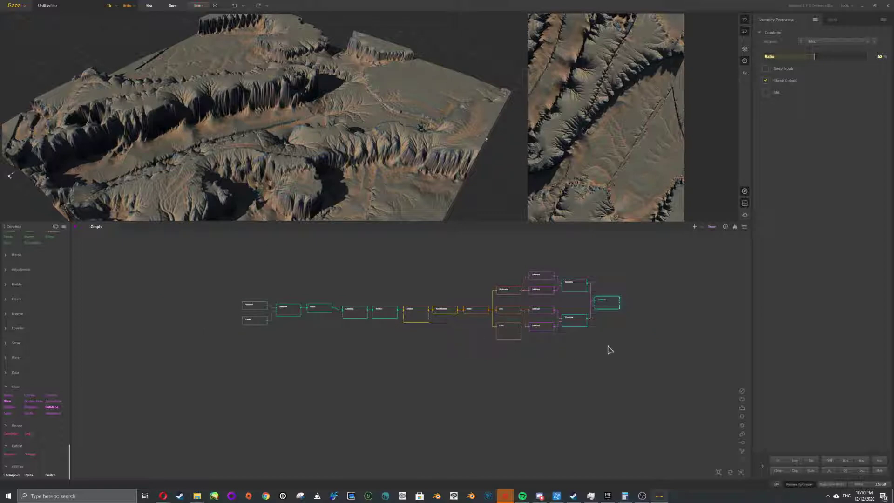
scroll(610, 349, up, 4)
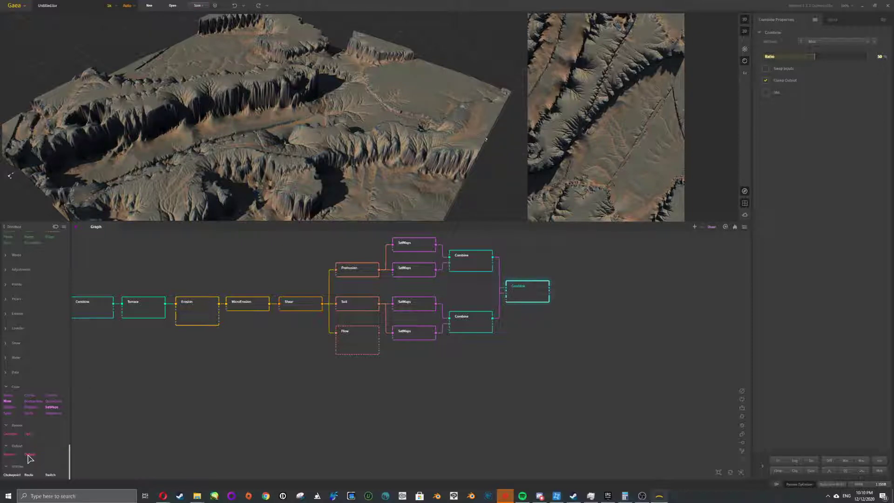
right_click(534, 292)
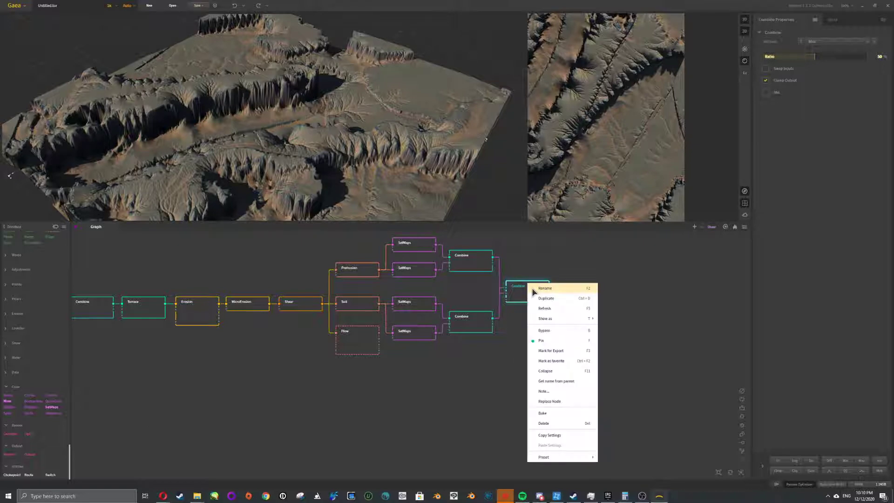
click(560, 351)
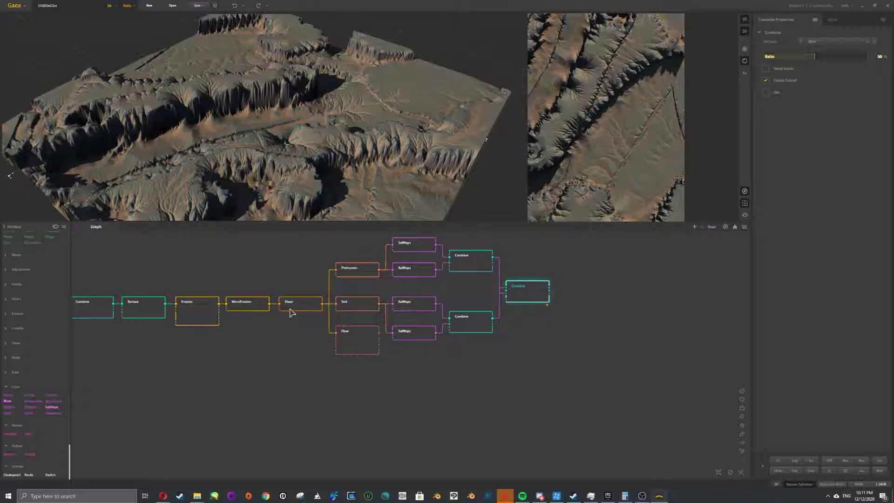
Mark the Shear node for export
click(291, 309)
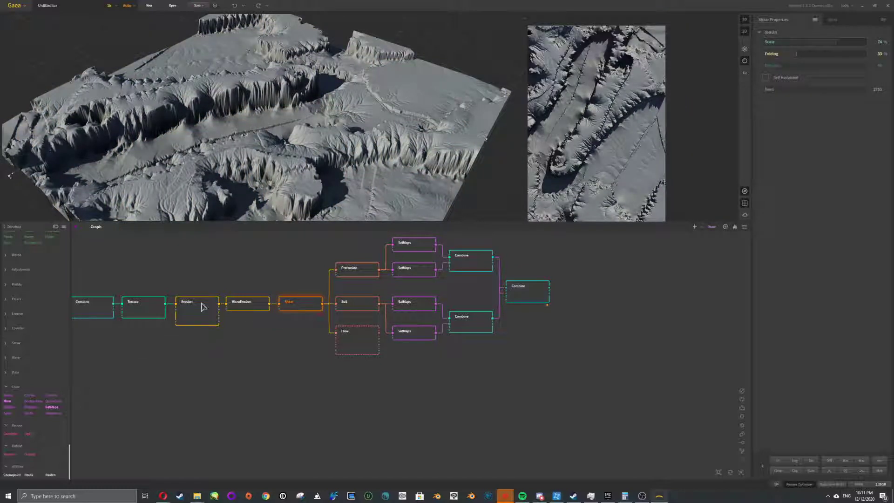
right_click(296, 310)
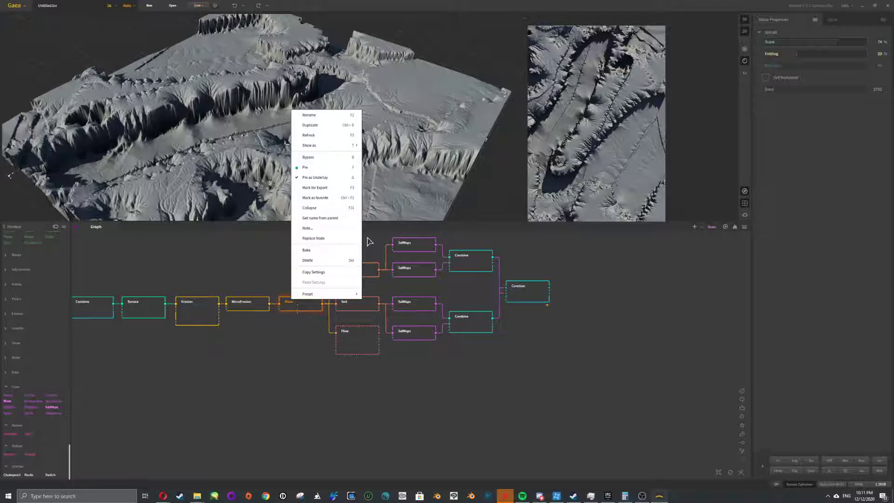
click(340, 189)
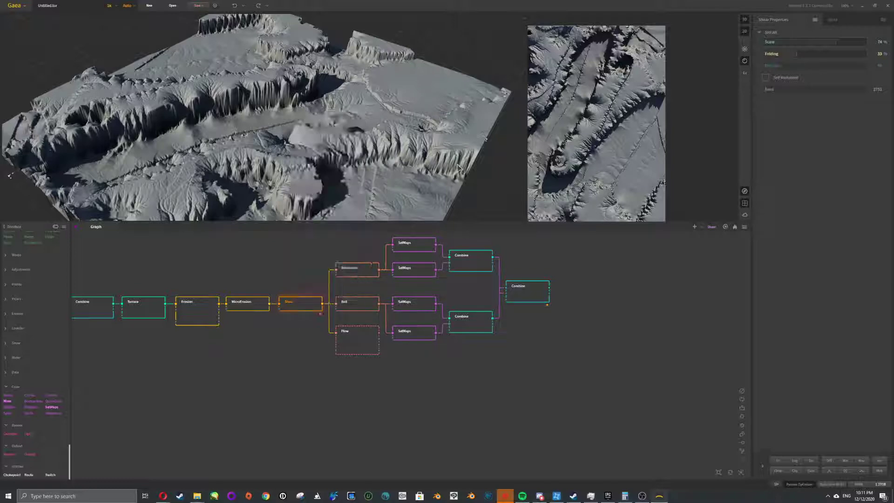
In the build settings, set the resolution to 1024 (1K) and the Shear output's file format to EXR
click(844, 22)
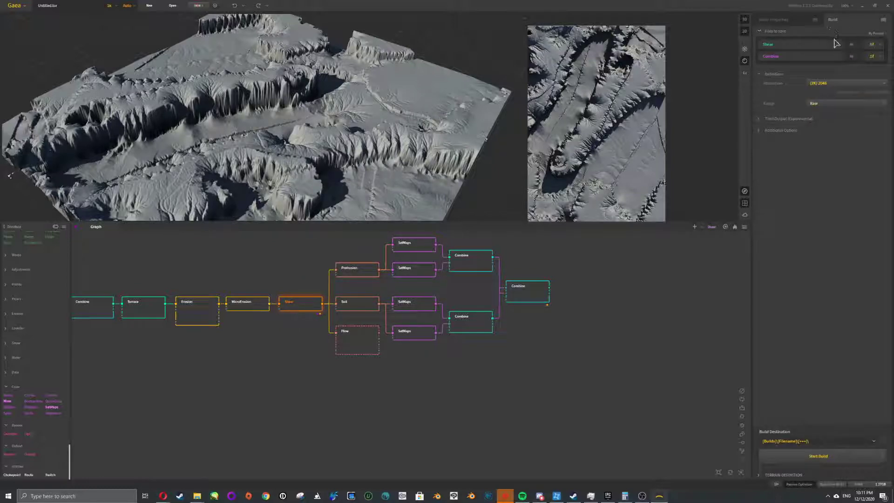
click(815, 89)
click(831, 97)
click(873, 45)
click(875, 54)
Set the build range to Normalized
mouse_move(843, 106)
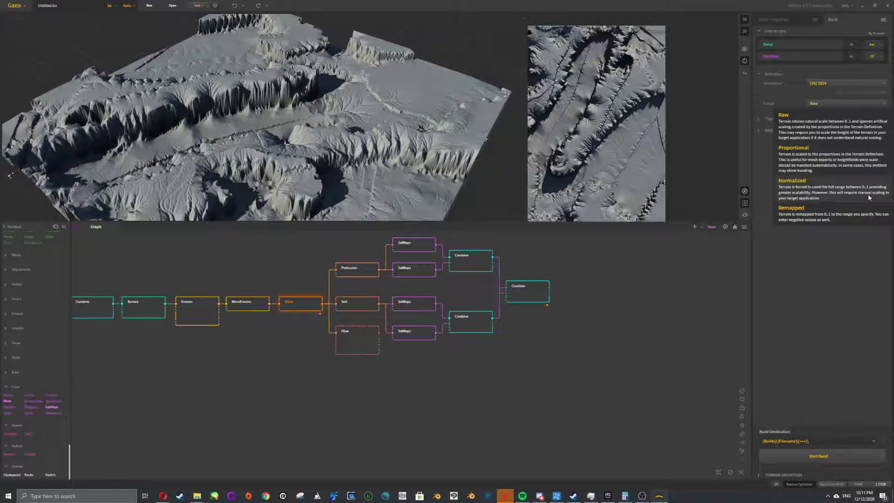
click(792, 189)
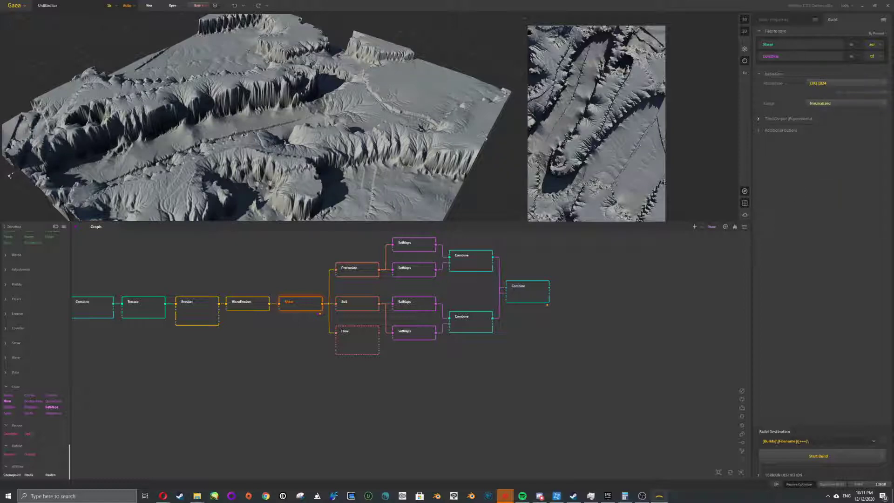
click(800, 56)
click(824, 203)
Start the build and save the terrain file as world04
click(833, 457)
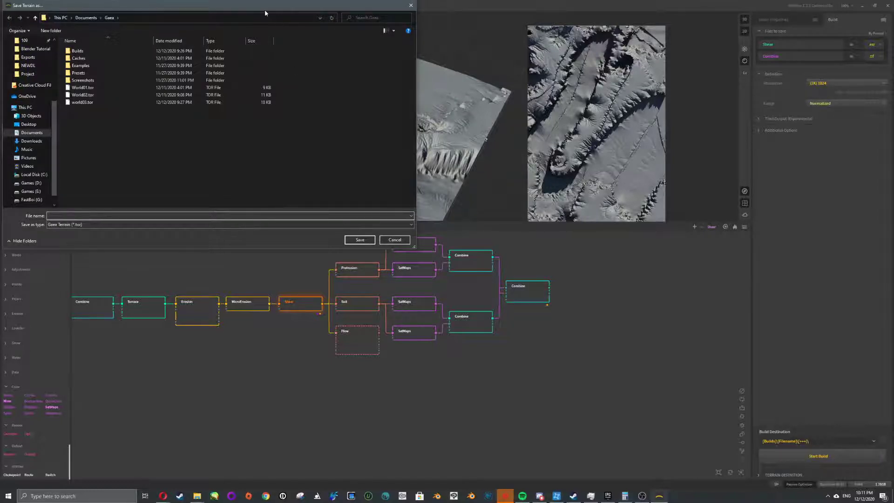
text(world0)
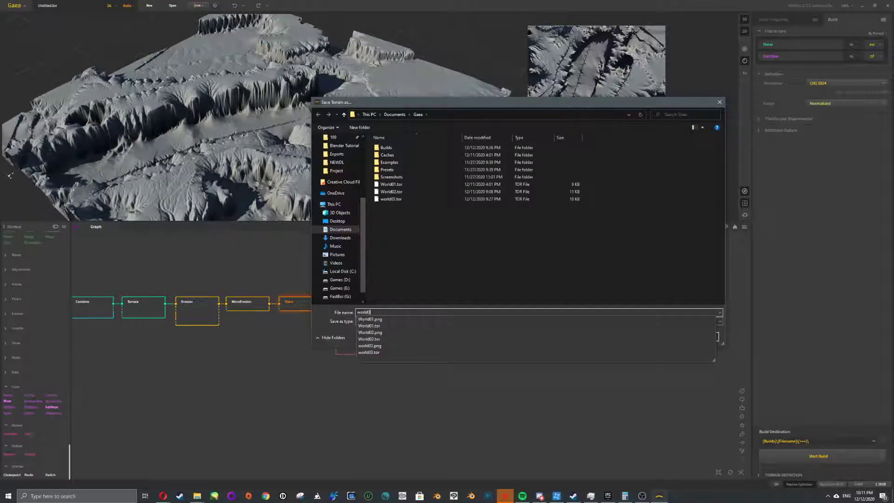
text(4)
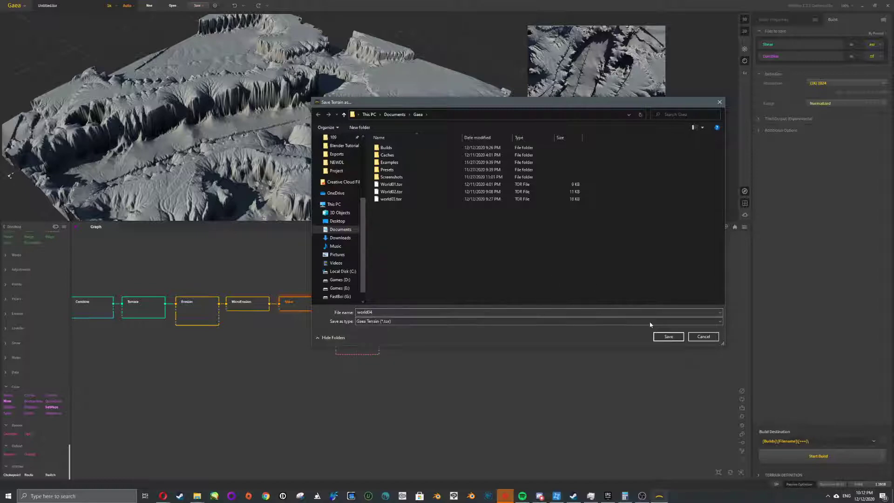
click(669, 336)
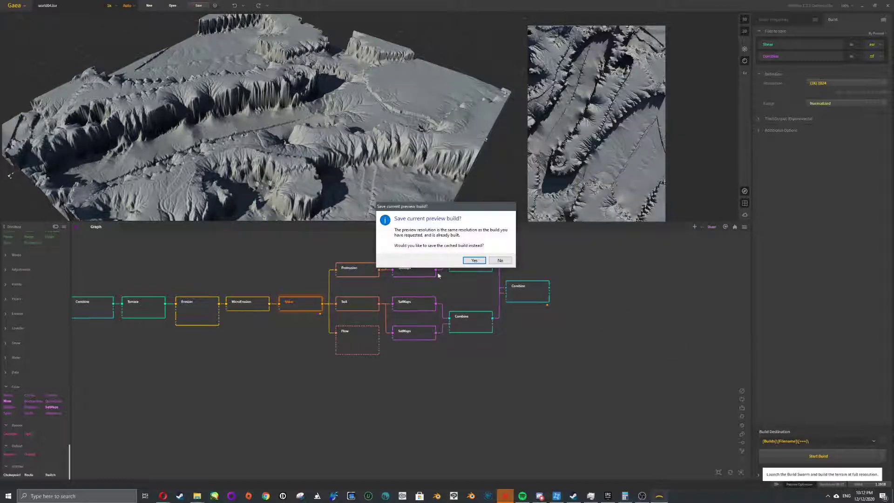
Accept saving the cached preview build, and view the exported Combine.tif image
click(472, 261)
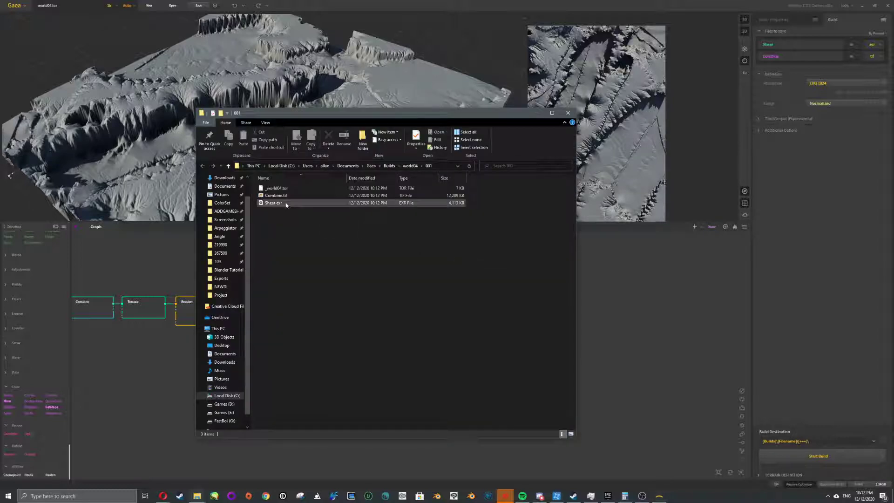
double_click(292, 196)
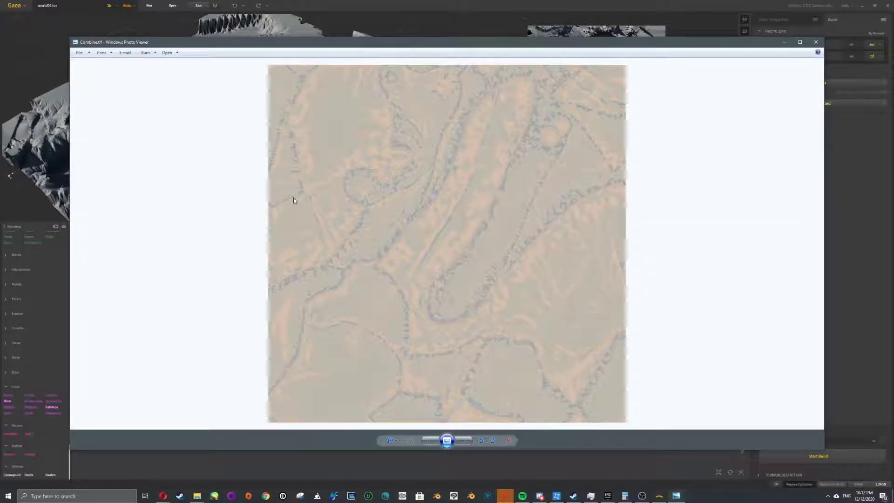
click(823, 41)
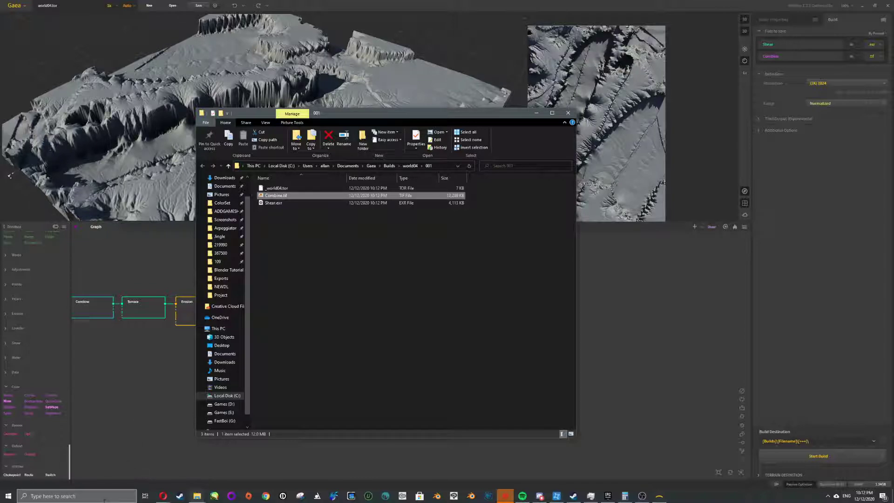
Launch Blender from the Steam library and minimize Steam
right_click(179, 496)
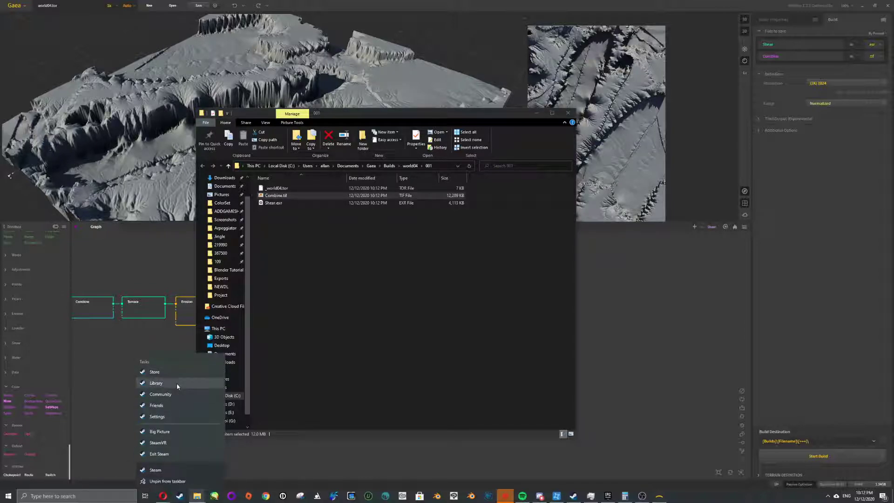
click(177, 383)
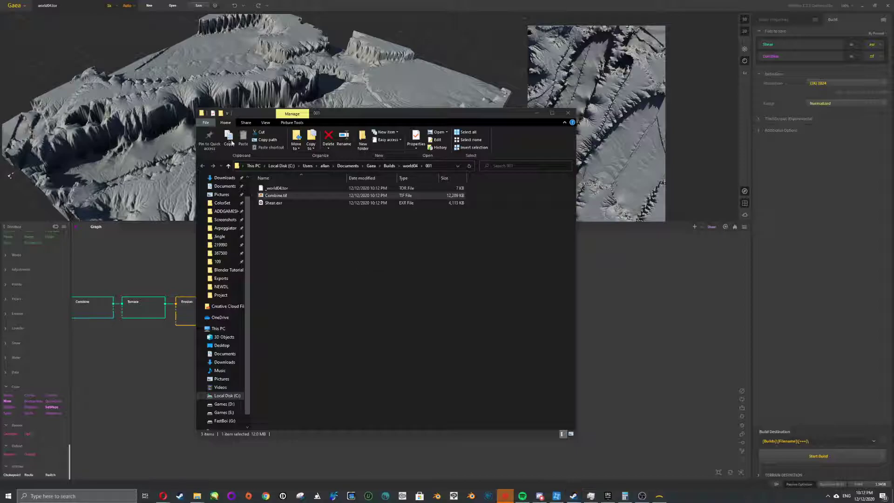
click(574, 497)
click(28, 84)
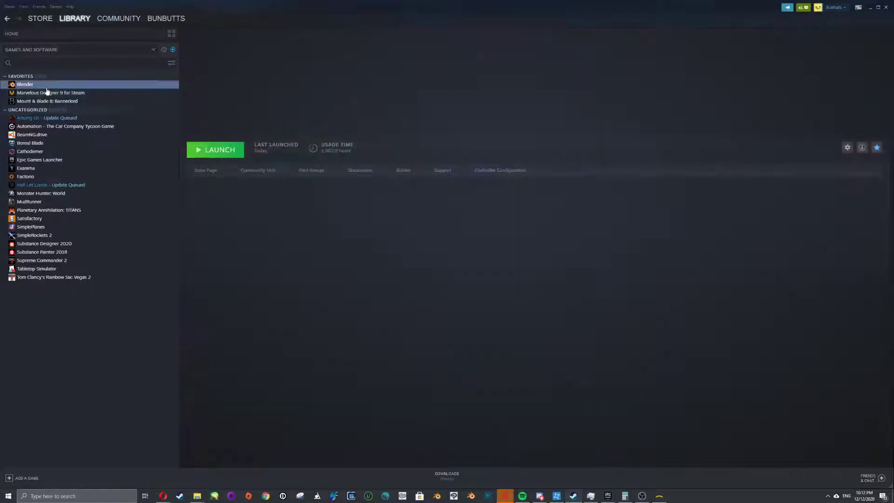
click(216, 151)
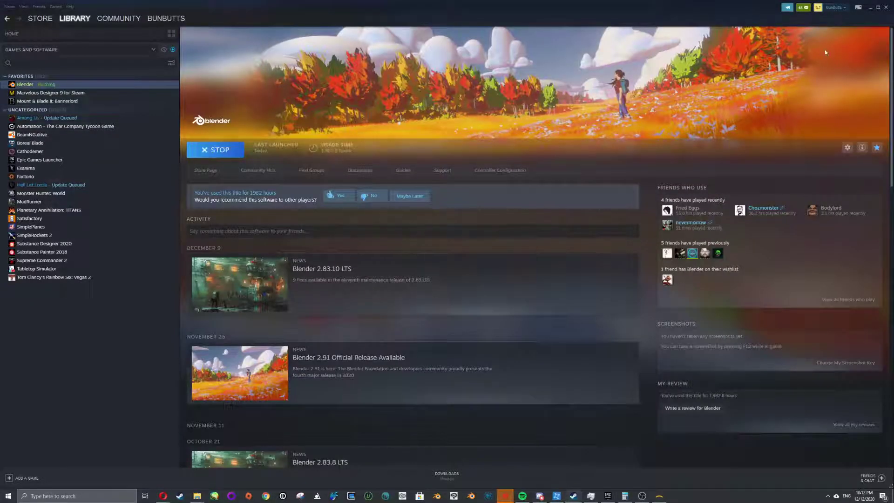
click(870, 8)
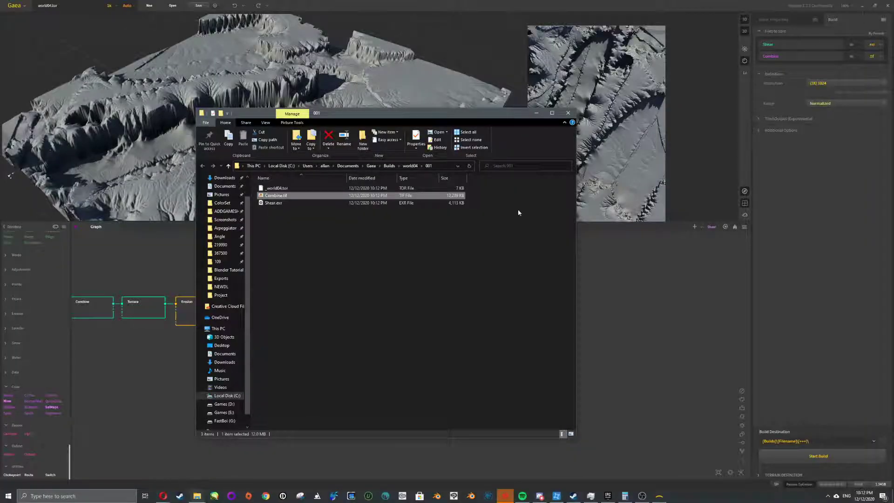
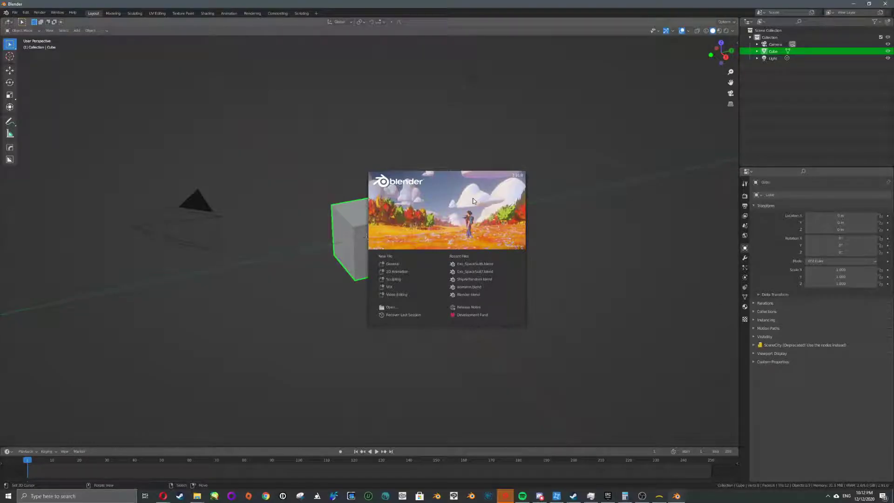
Dismiss Blender's splash screen and delete all default scene objects
click(262, 189)
key(a)
key(Delete)
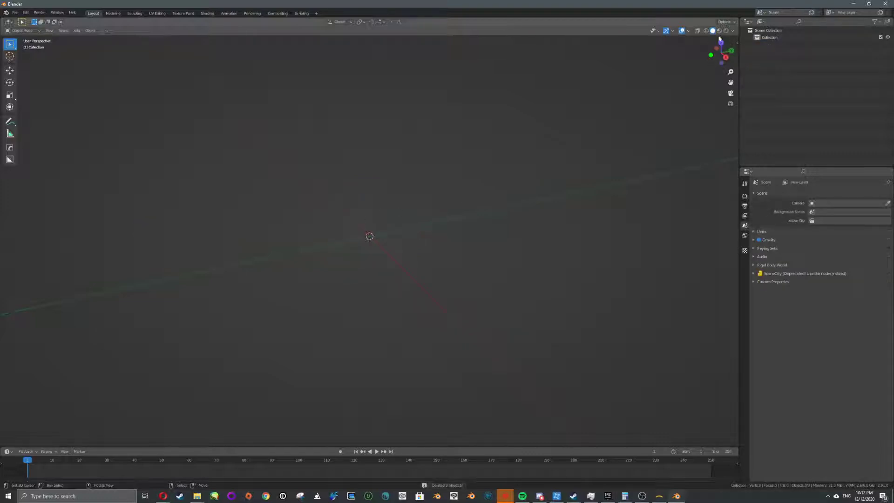
Split the 3D viewport into two areas and add a plane mesh at the origin
drag(733, 20, 589, 93)
key(shift+a)
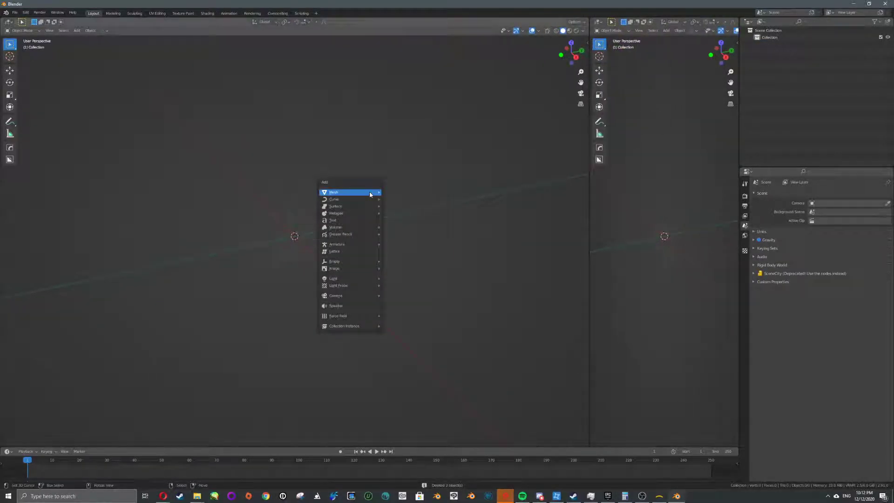
mouse_move(370, 191)
click(410, 194)
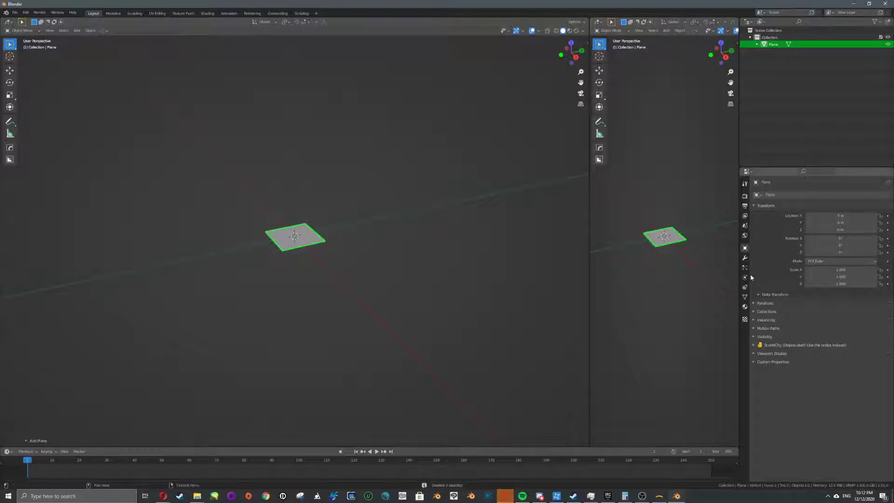
Display the plane's modifier properties and join the two 3D viewport areas back into one
click(745, 257)
click(777, 195)
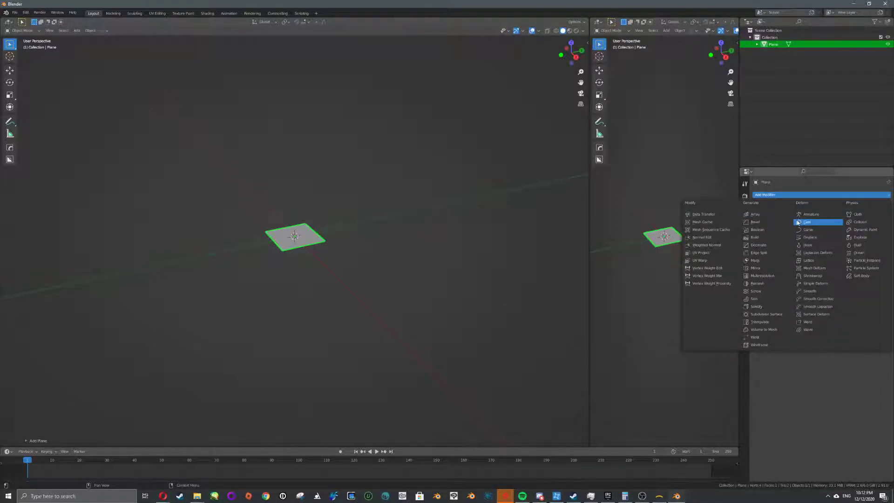
right_click(589, 197)
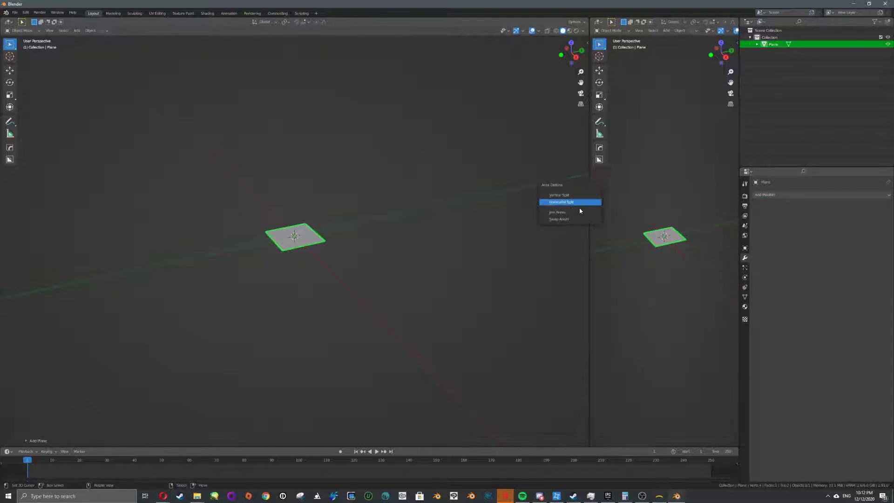
click(580, 212)
click(634, 215)
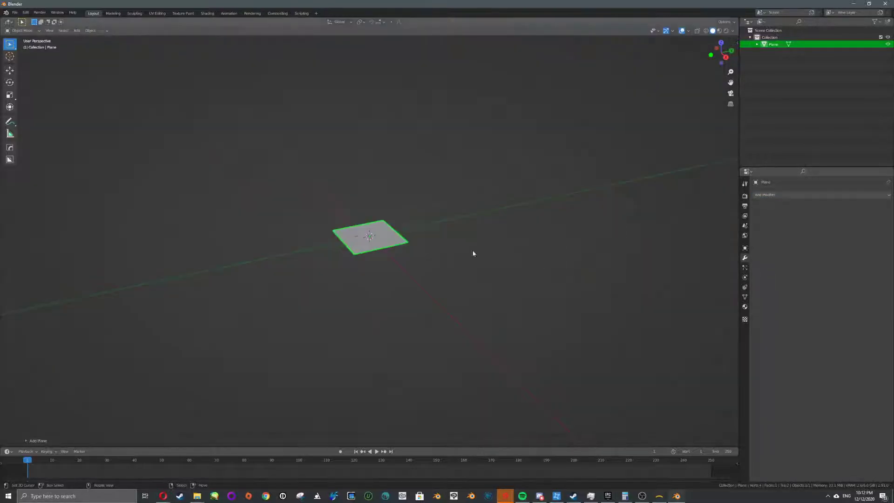
Add two Subdivision Surface modifiers to the plane
click(794, 196)
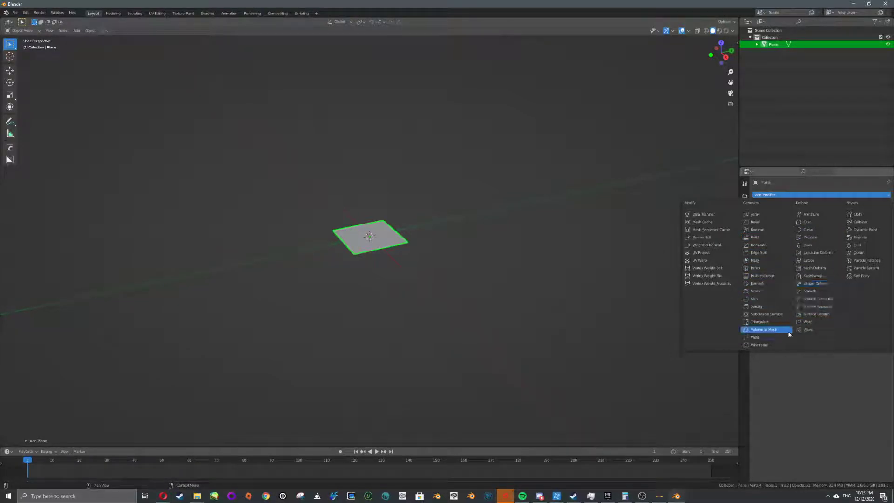
click(773, 314)
click(796, 211)
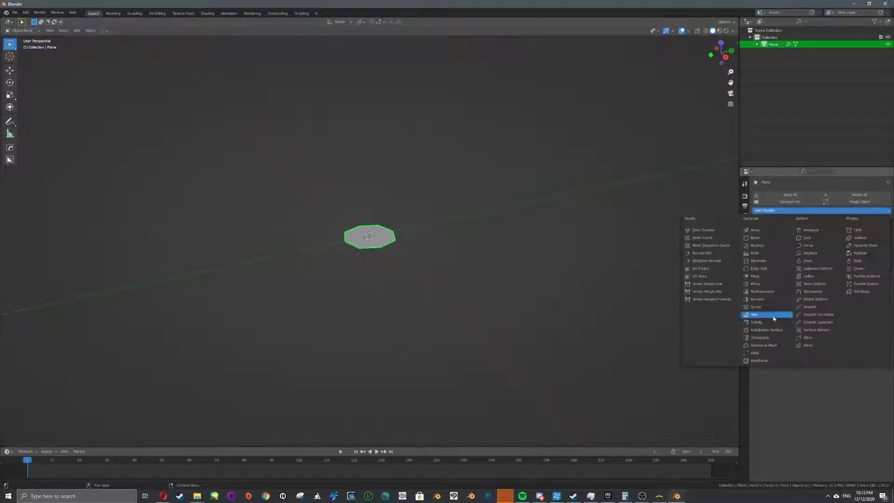
click(766, 329)
Add a Displace modifier to the plane, give it a new texture and show that texture's settings
click(788, 211)
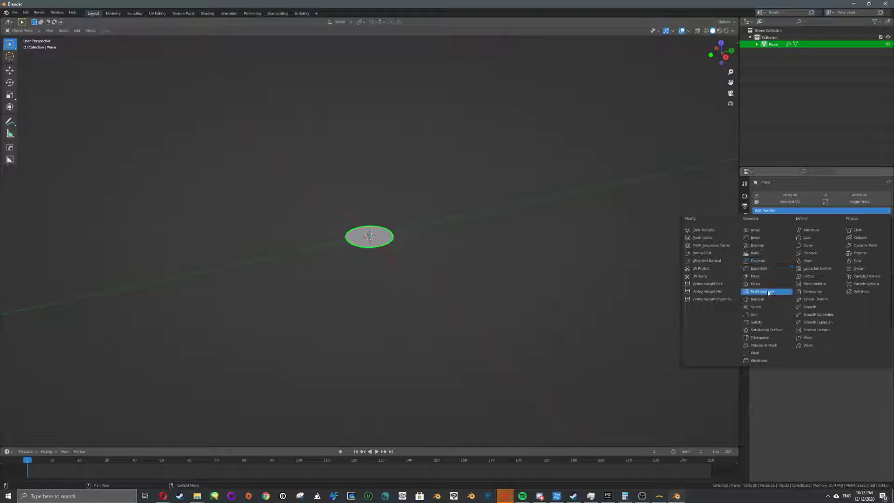
click(810, 253)
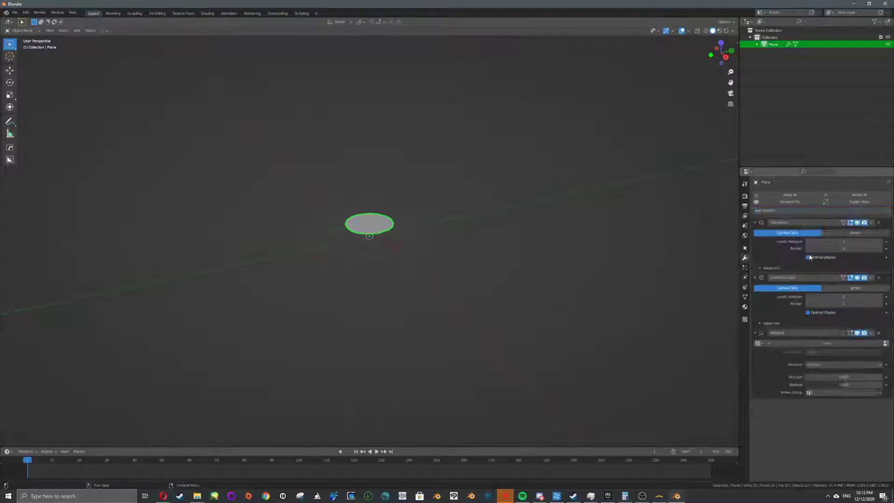
click(791, 344)
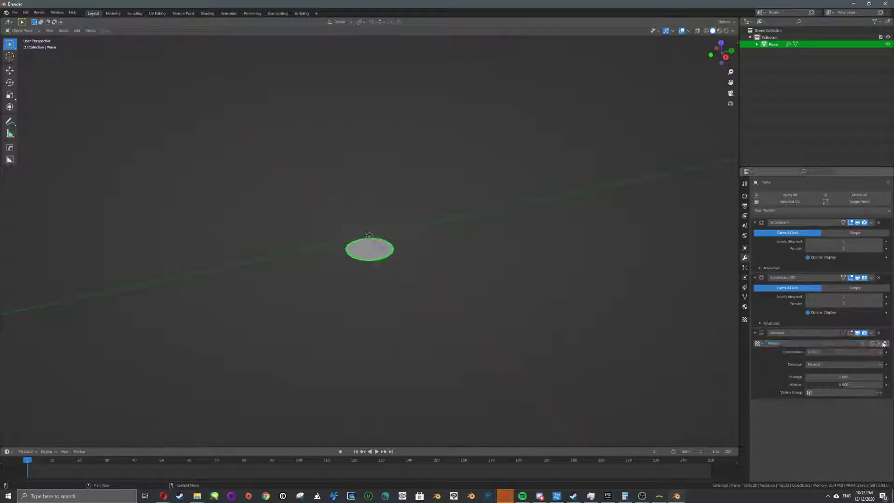
click(886, 344)
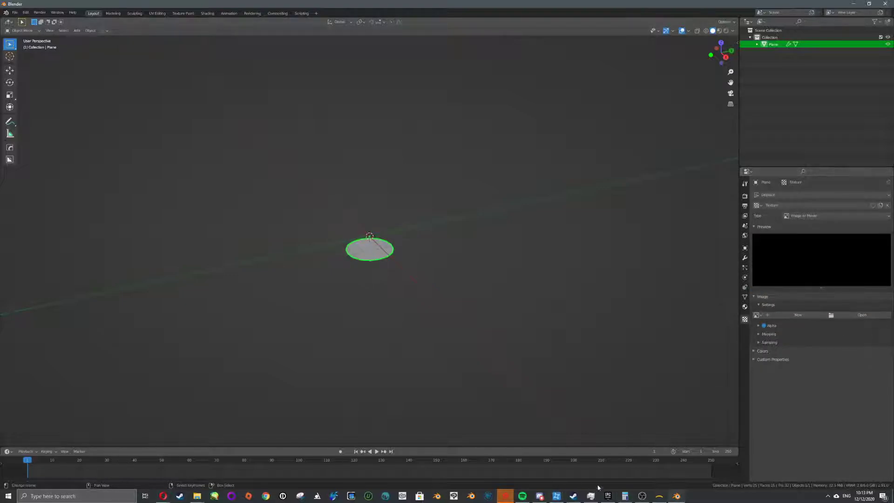
Copy the path of the exported world04\001 build folder from File Explorer
mouse_move(197, 496)
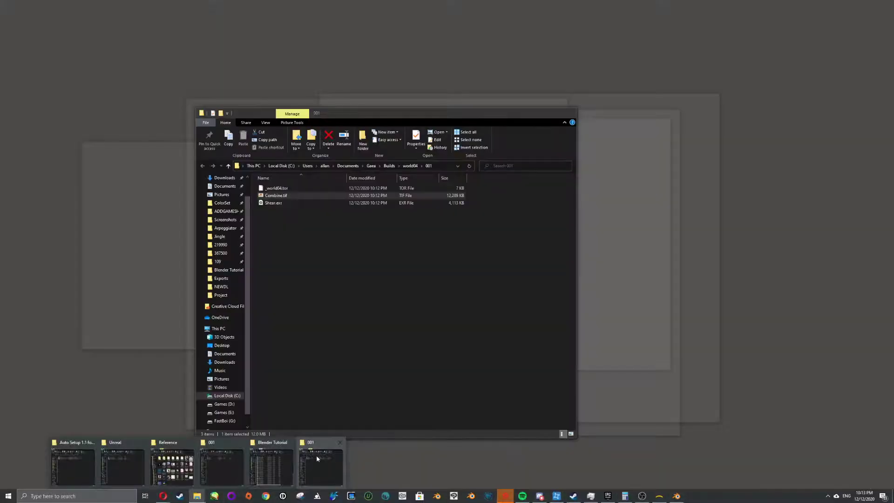
click(316, 459)
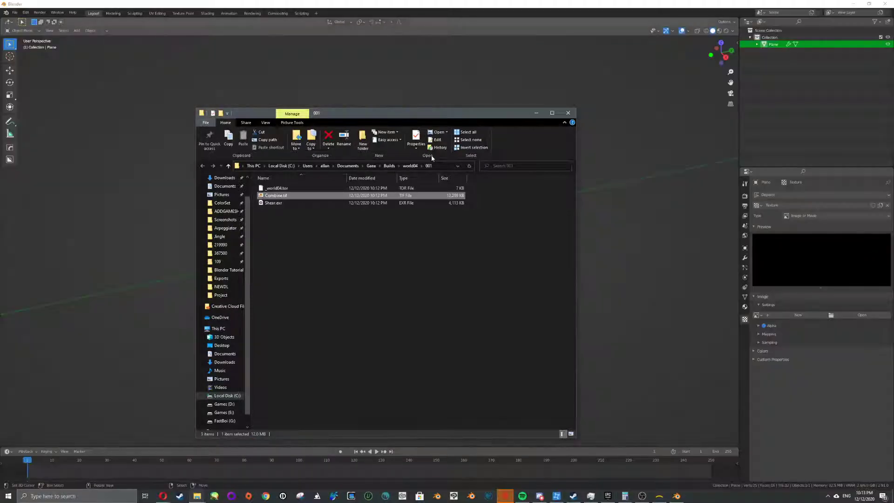
click(396, 165)
click(814, 421)
Open Shear.exr from the exported world04\001 build folder as the displacement texture's image
click(862, 315)
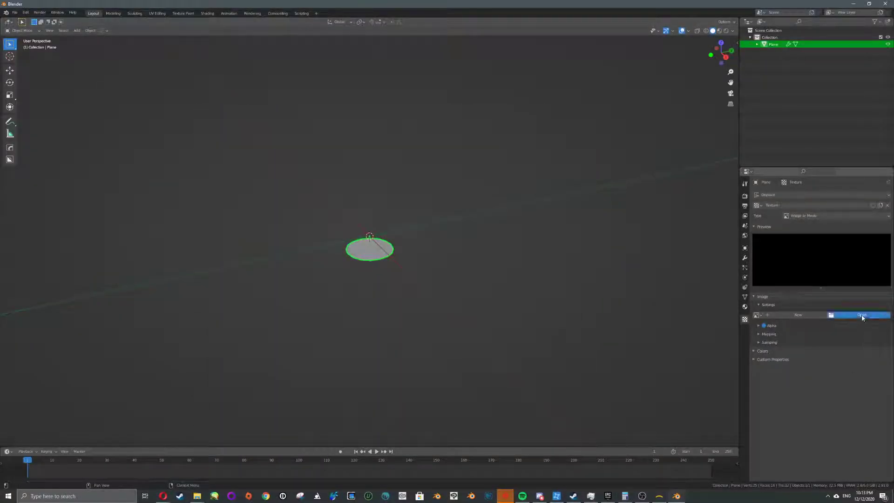
click(368, 112)
text(C:\Users\allan\Documents\GaeuBuilds\world04\001)
key(Return)
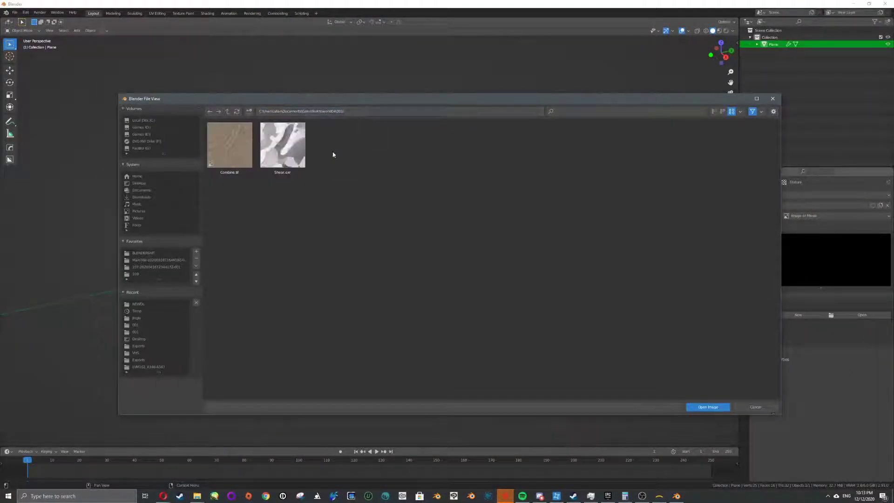
double_click(289, 155)
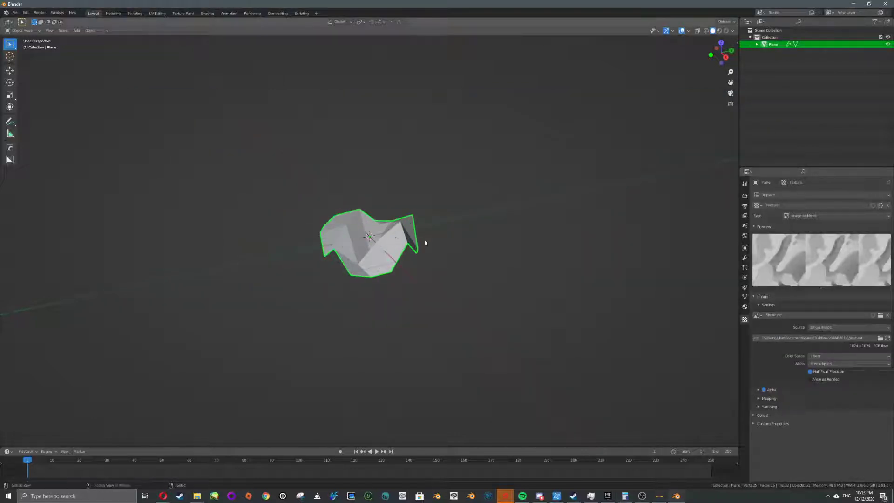
scroll(431, 260, up, 3)
middle_drag(430, 261, 531, 213)
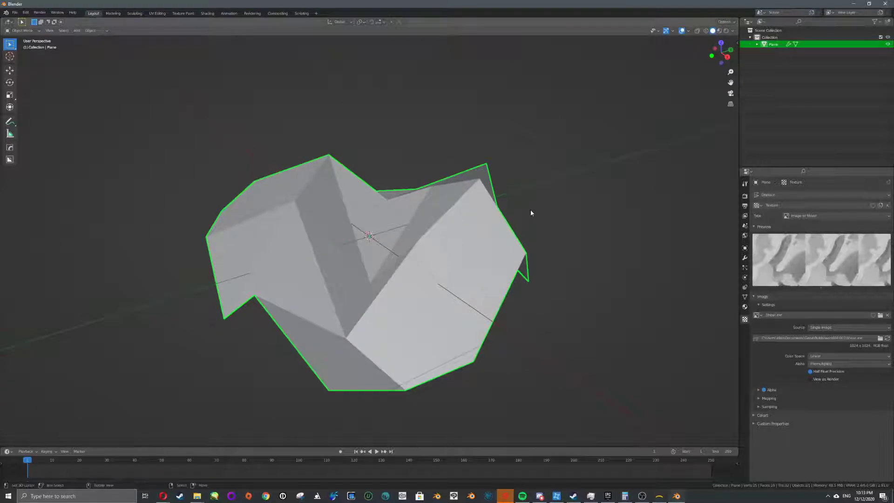
Set the viewport levels of both Subdivision modifiers on the plane to 4
click(745, 258)
mouse_move(499, 261)
middle_down()
mouse_move(563, 256)
mouse_move(498, 272)
middle_up()
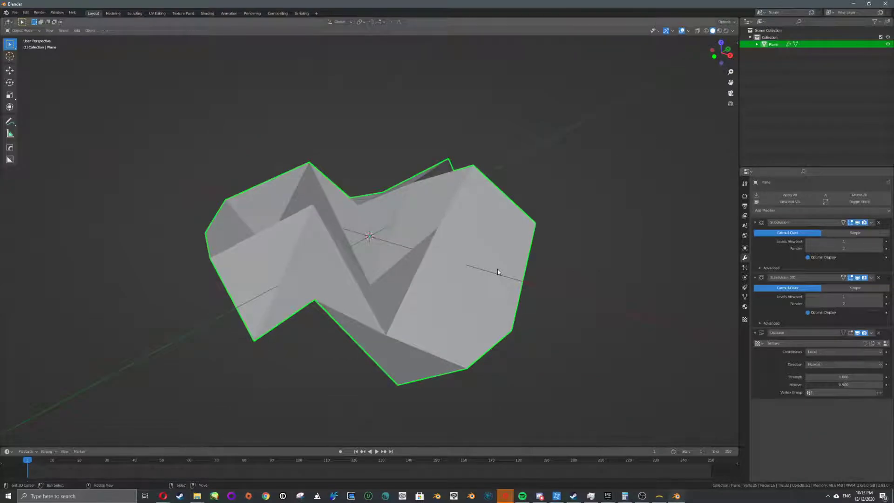
click(880, 241)
click(880, 297)
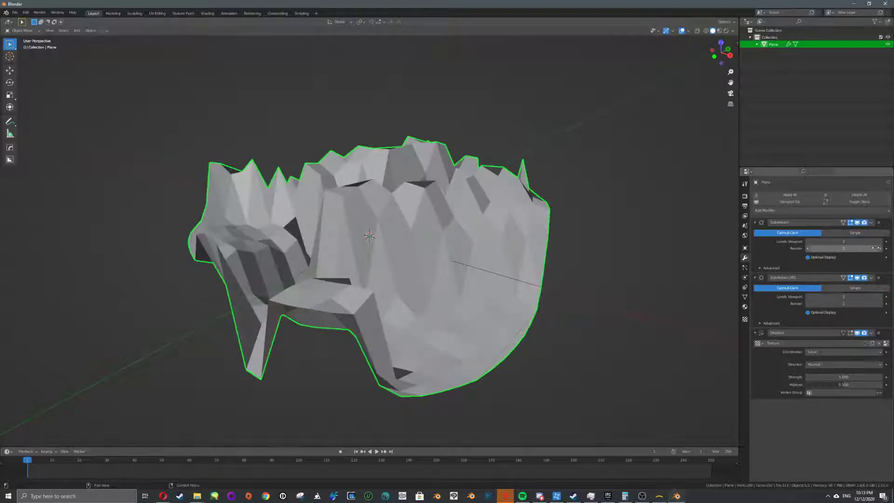
click(879, 241)
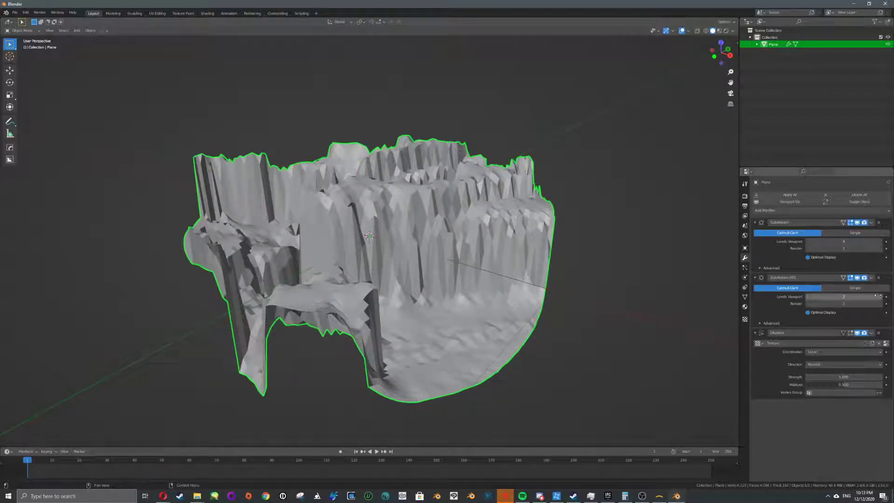
click(879, 296)
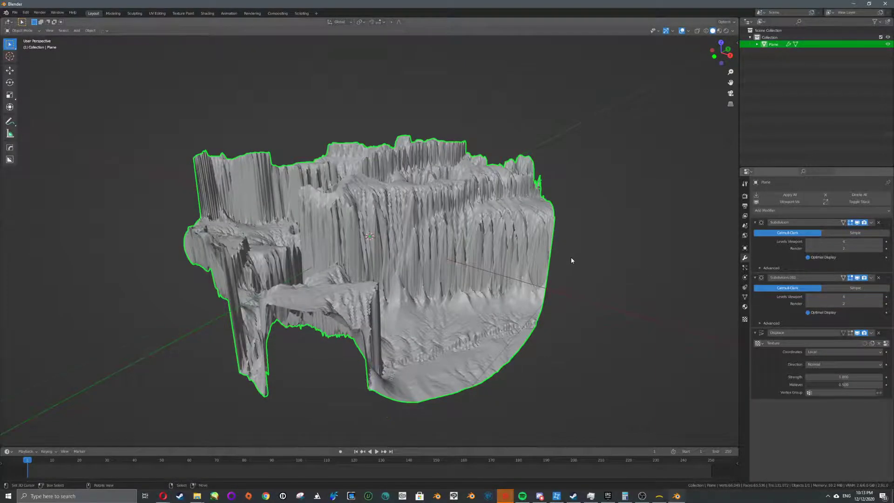
Try the Simple subdivision type on both Subdivision modifiers and return them to Catmull-Clark
mouse_move(572, 261)
middle_down()
mouse_move(489, 300)
mouse_move(523, 253)
mouse_move(580, 268)
middle_up()
click(853, 233)
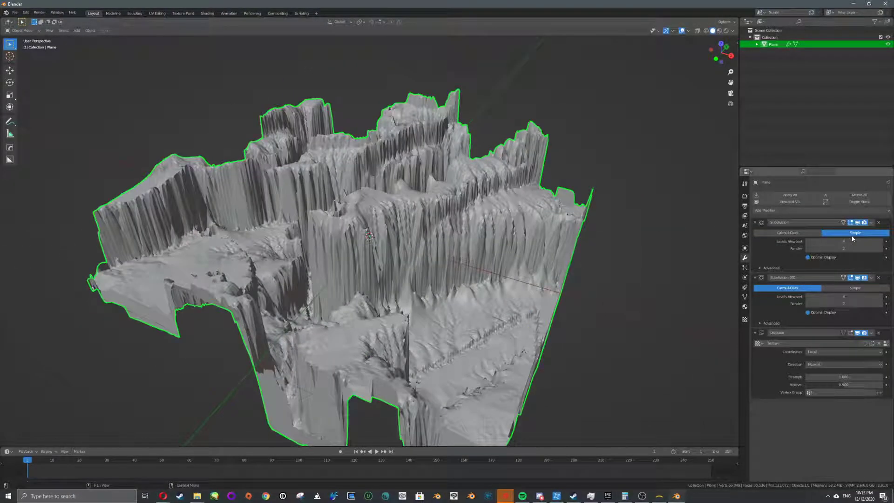
click(855, 288)
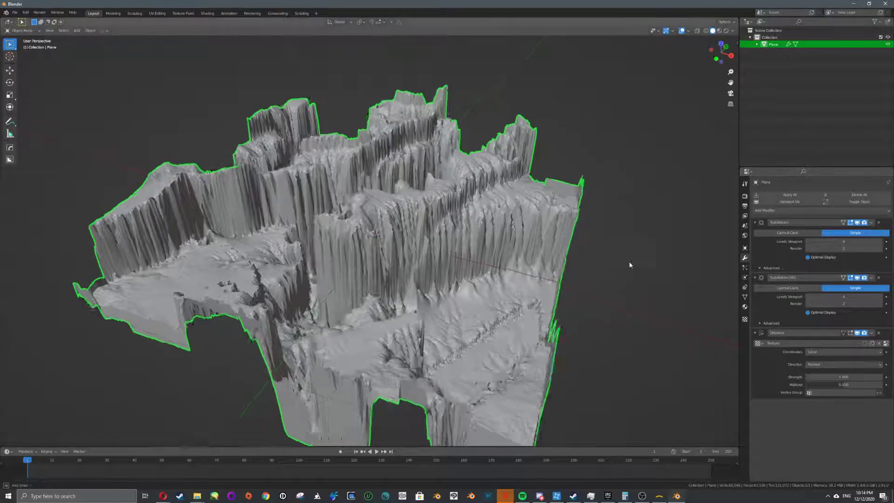
middle_drag(629, 261, 652, 270)
click(792, 289)
click(787, 232)
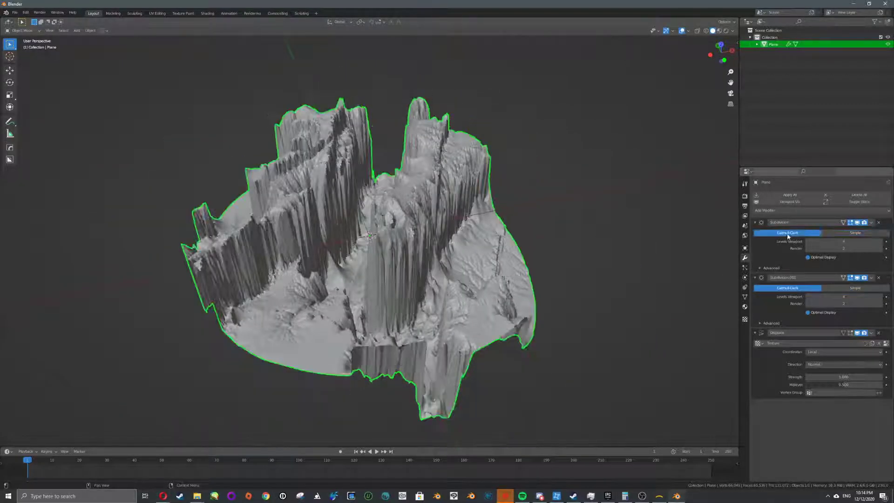
Set both Subdivision modifiers' viewport levels to 5, raise their render levels, and switch the second modifier to Simple
click(881, 241)
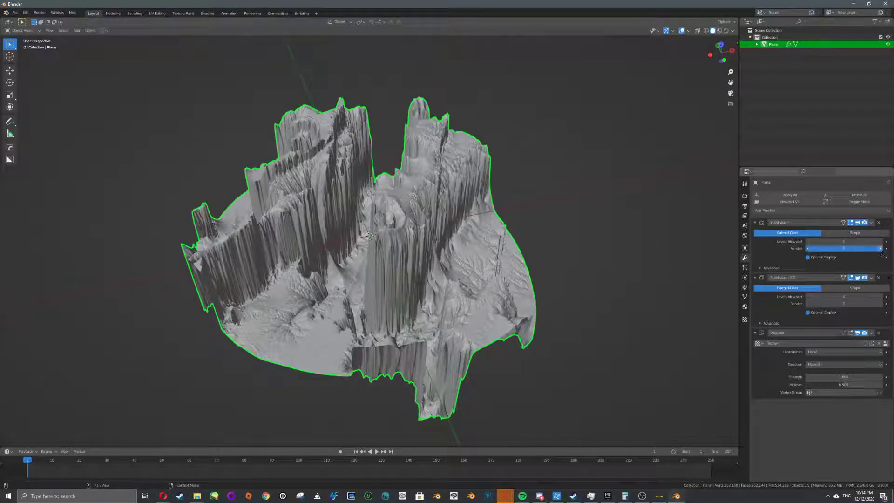
click(880, 248)
click(880, 249)
click(874, 289)
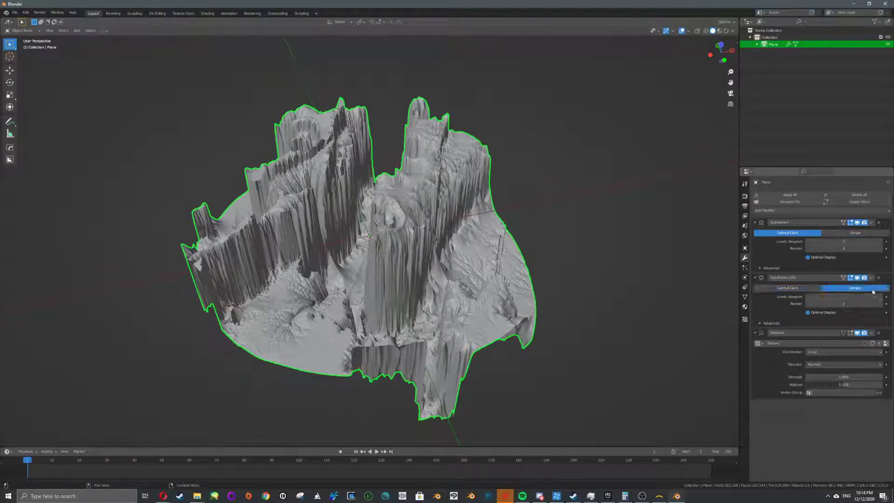
click(880, 303)
click(880, 303)
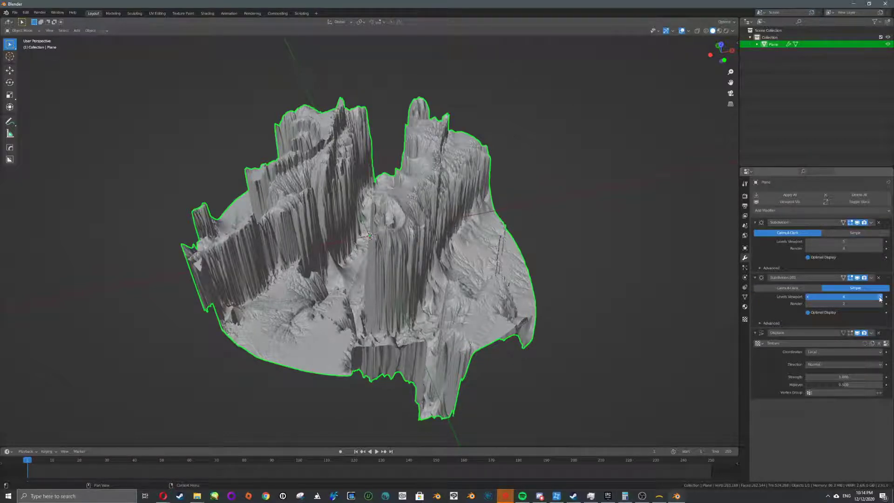
click(881, 297)
middle_drag(489, 267, 530, 246)
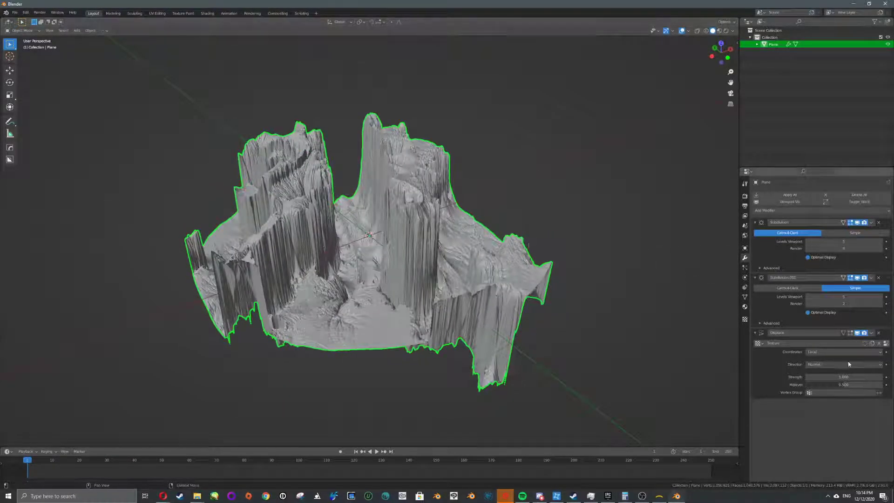
Set the Displace modifier's strength to 0.2 and inspect the flattened terrain up close
click(841, 377)
key(Return)
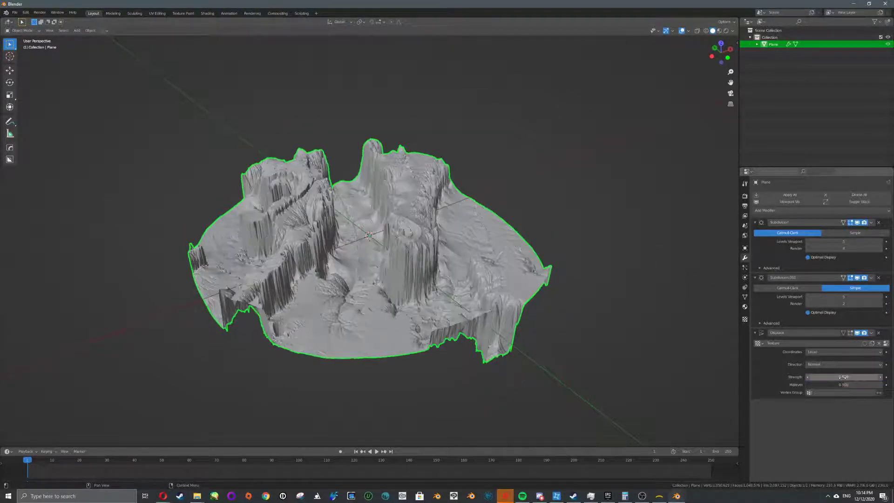
text(0.2)
key(Return)
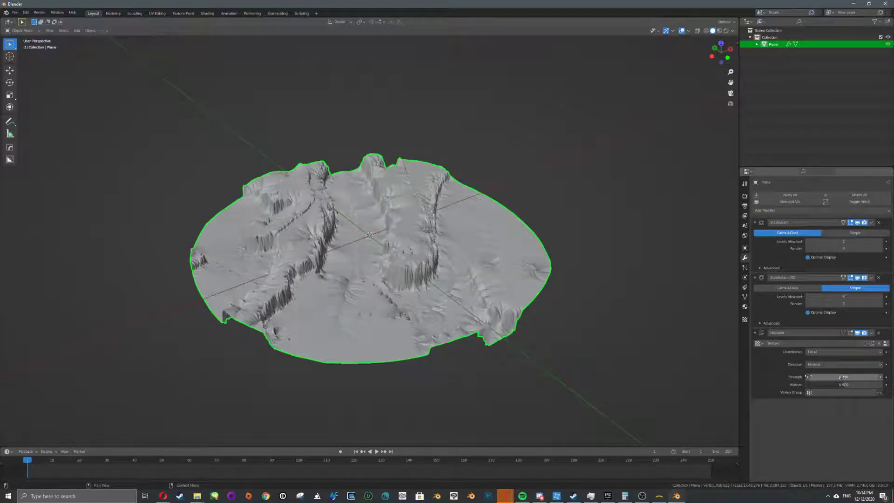
middle_drag(647, 332, 641, 315)
scroll(605, 312, up, 5)
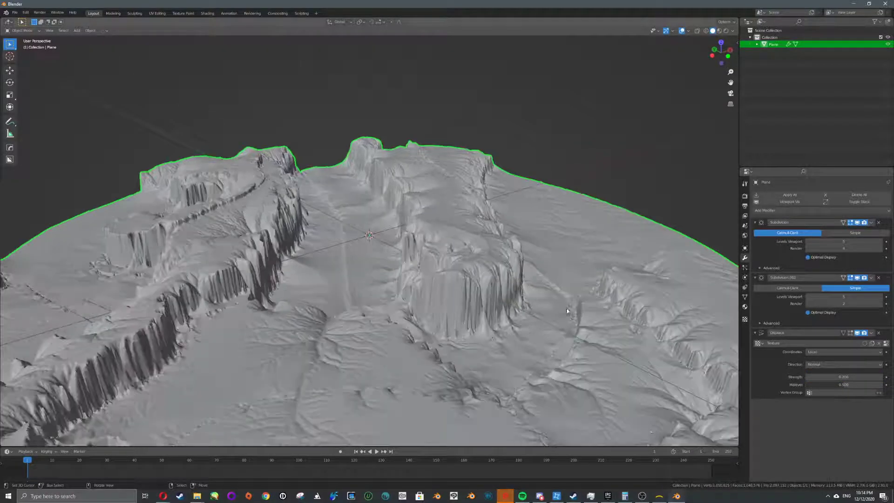
middle_drag(567, 311, 536, 298)
Apply Shade Smooth to the displaced plane and deselect it
key(F3)
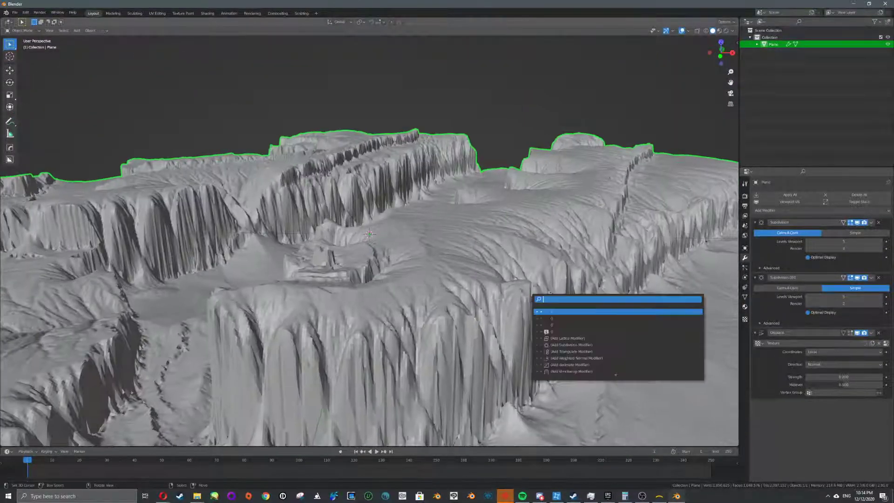
text(sh)
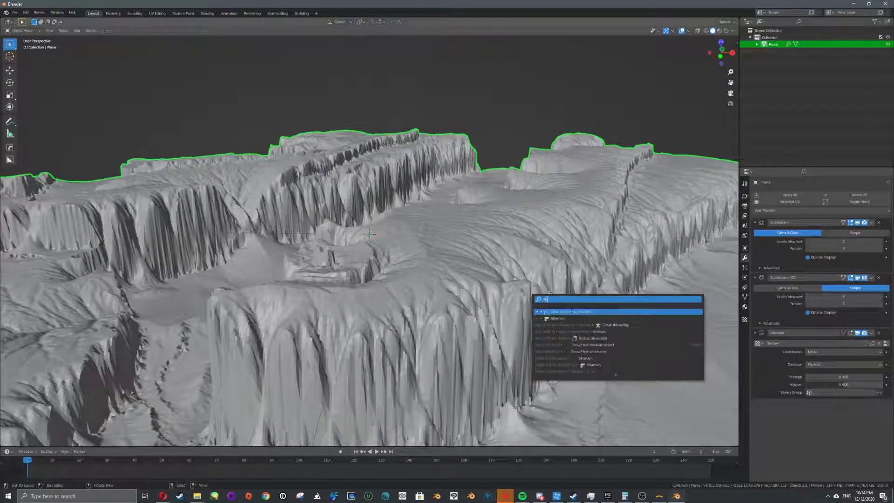
text(ade)
key(Down)
key(Return)
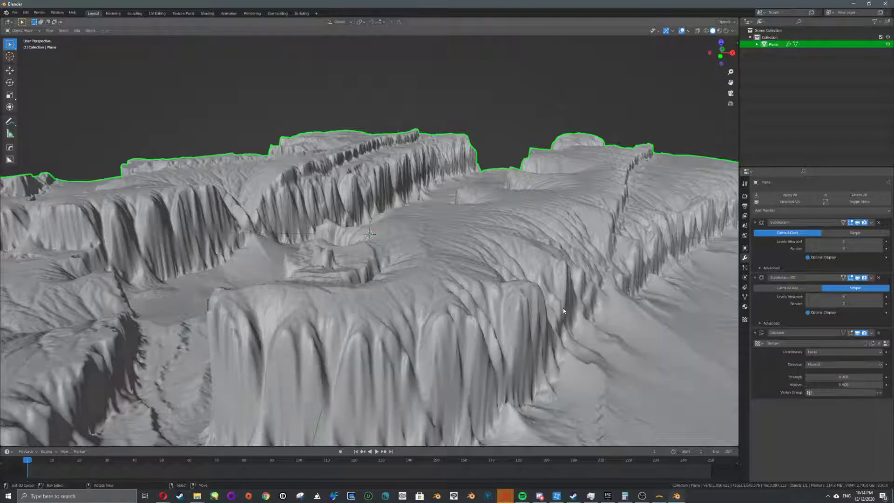
middle_drag(563, 309, 496, 291)
scroll(556, 321, down, 10)
click(561, 320)
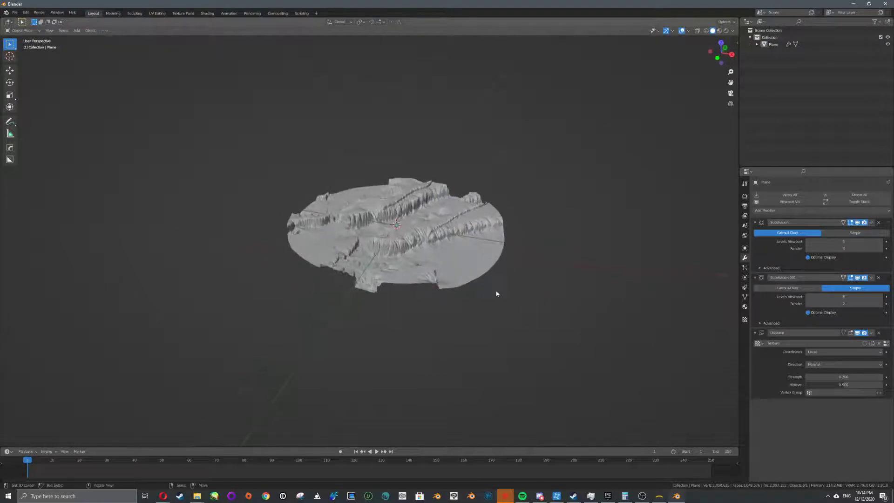
Raise the first Subdivision modifier's render level, try its Simple type, and return both Subdivision modifiers to Catmull-Clark
scroll(497, 293, up, 4)
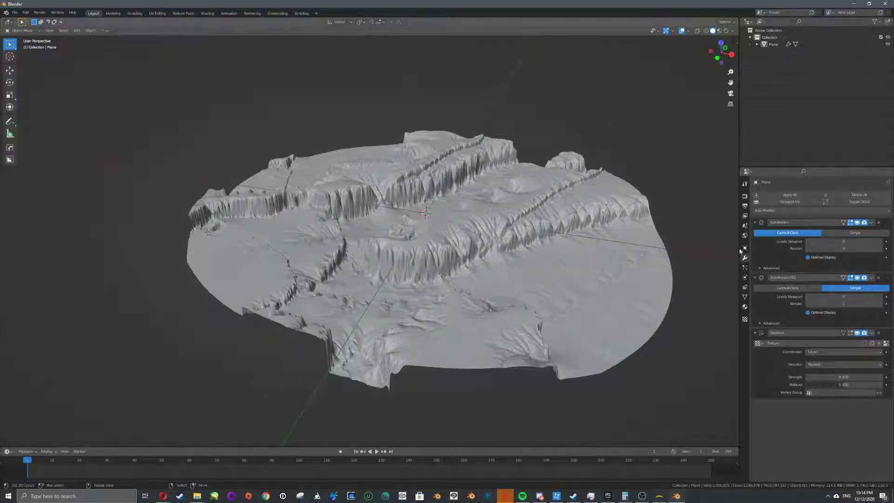
click(881, 249)
click(849, 234)
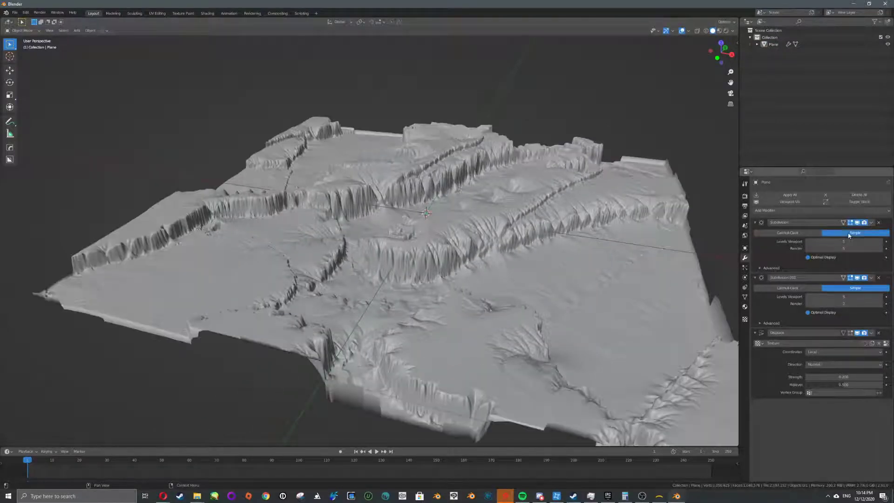
middle_drag(645, 288, 632, 248)
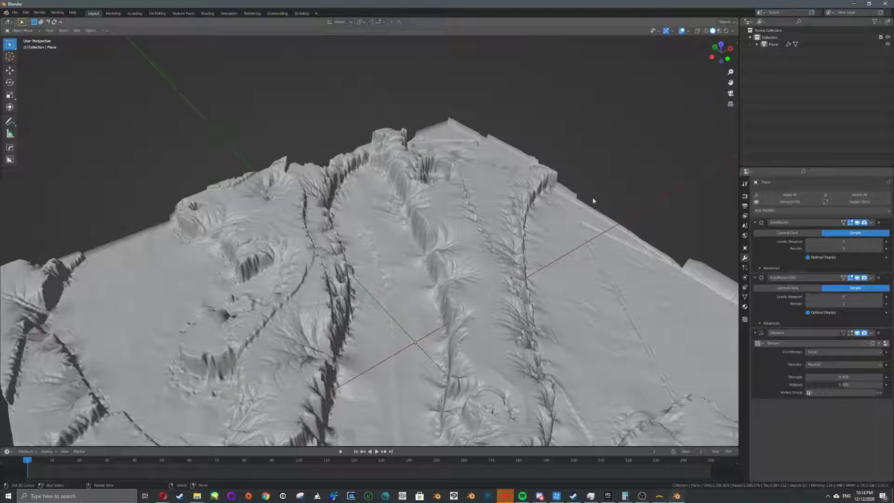
click(799, 289)
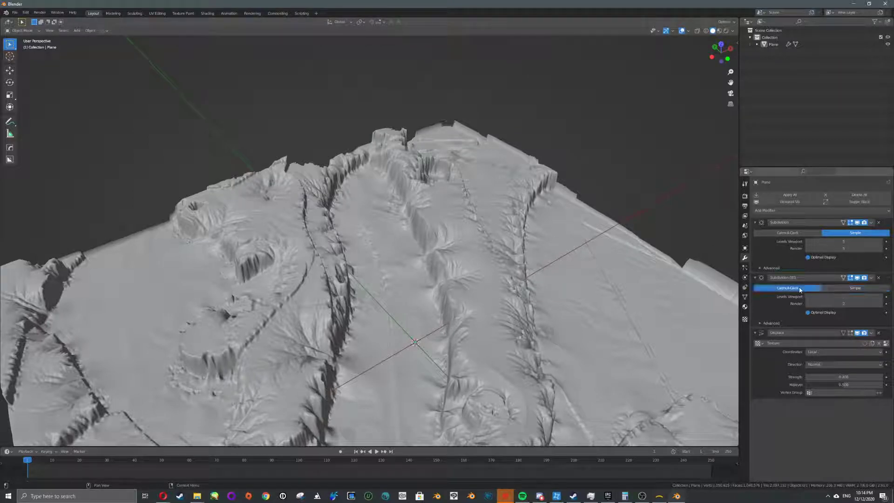
click(788, 233)
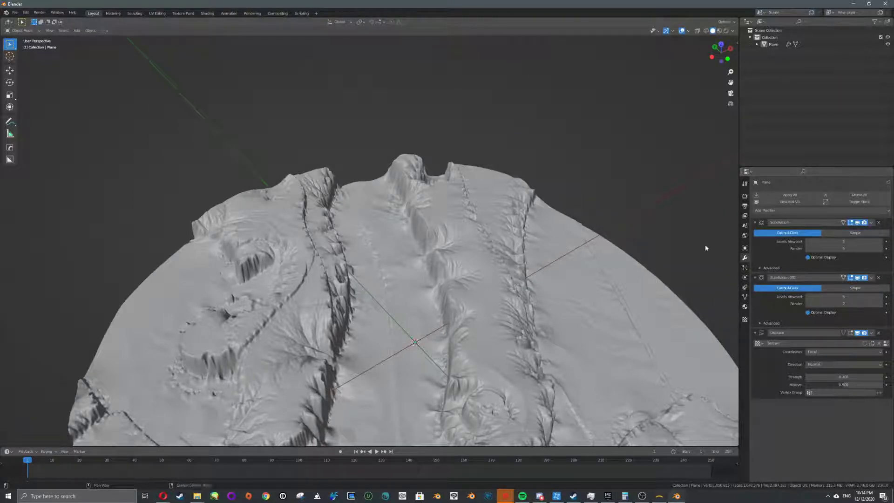
Add a loop cut close to one edge of the plane in Edit Mode and hide all its modifiers in the viewport
key(Tab)
scroll(506, 248, down, 6)
key(alt+a)
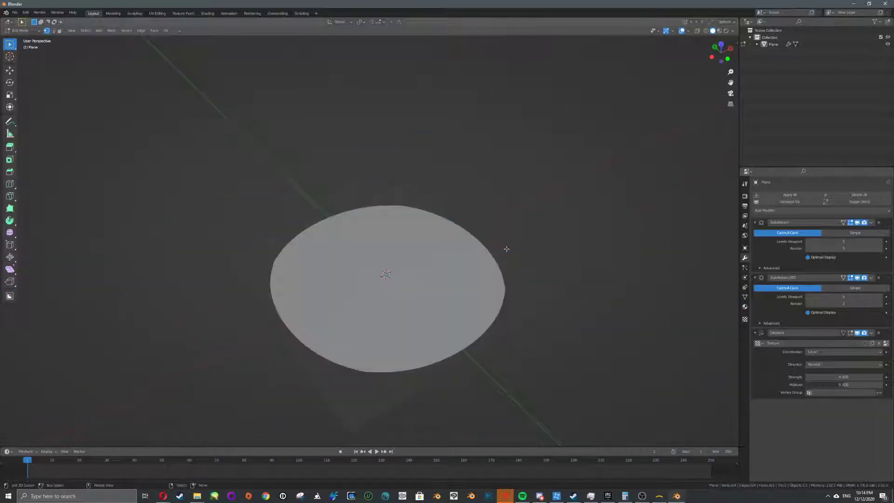
click(391, 196)
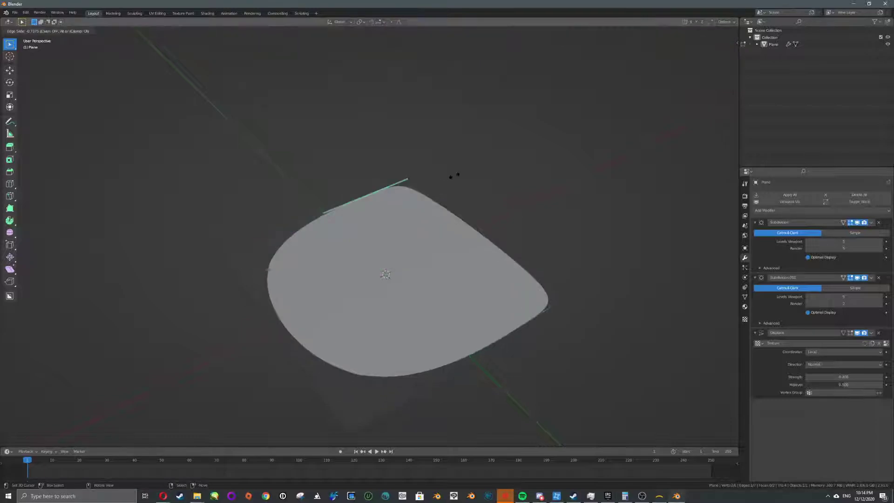
click(453, 175)
click(790, 202)
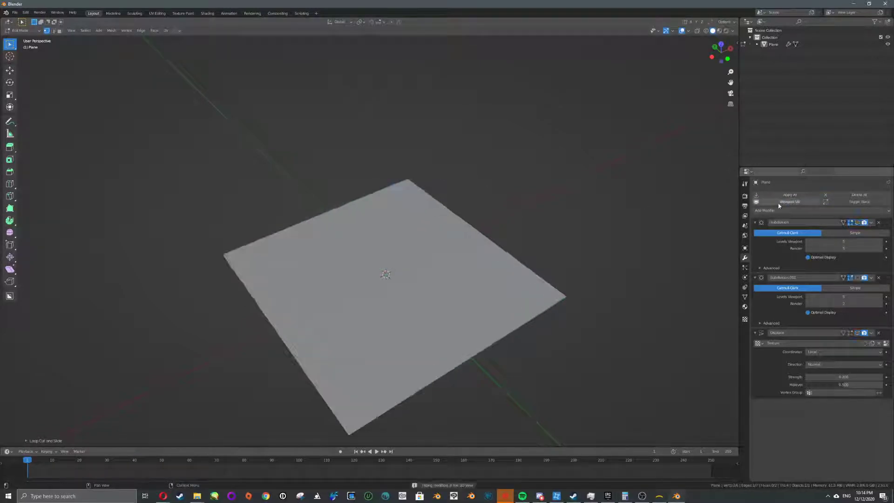
Add loop cuts close to the plane's three remaining edges and select the plane in Object Mode
click(292, 229)
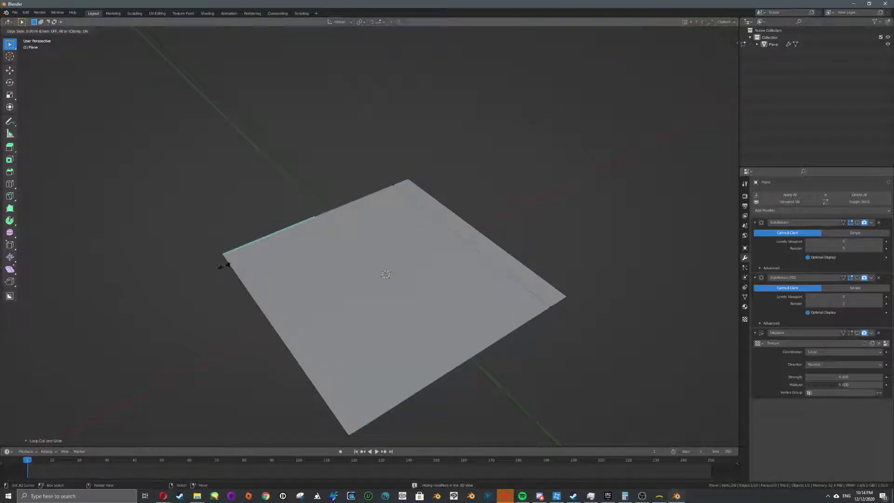
drag(222, 266, 209, 218)
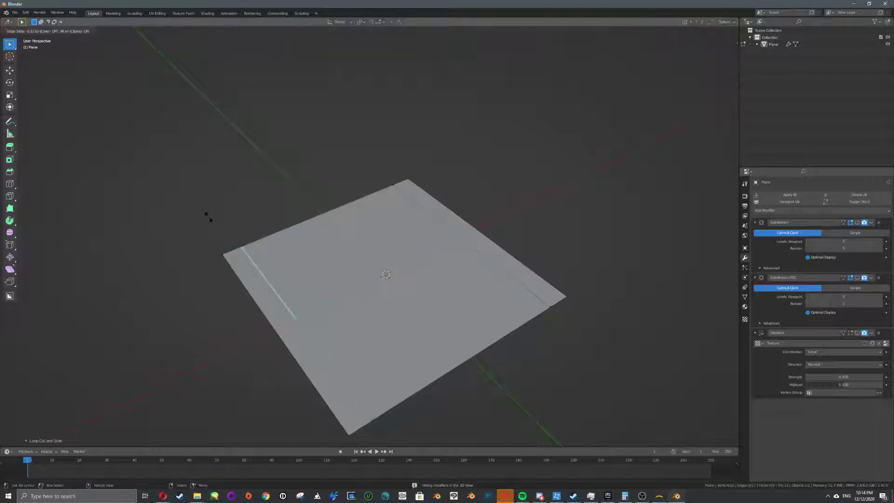
click(178, 188)
key(ctrl+r)
click(294, 298)
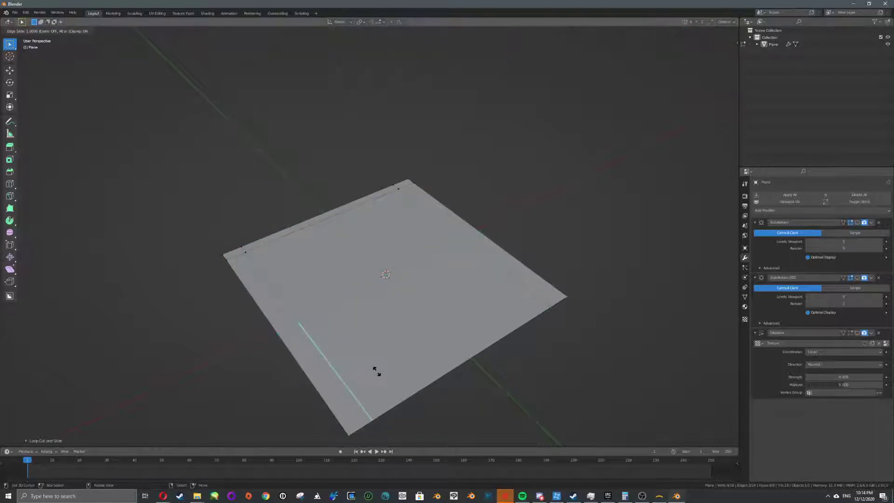
click(395, 386)
key(Tab)
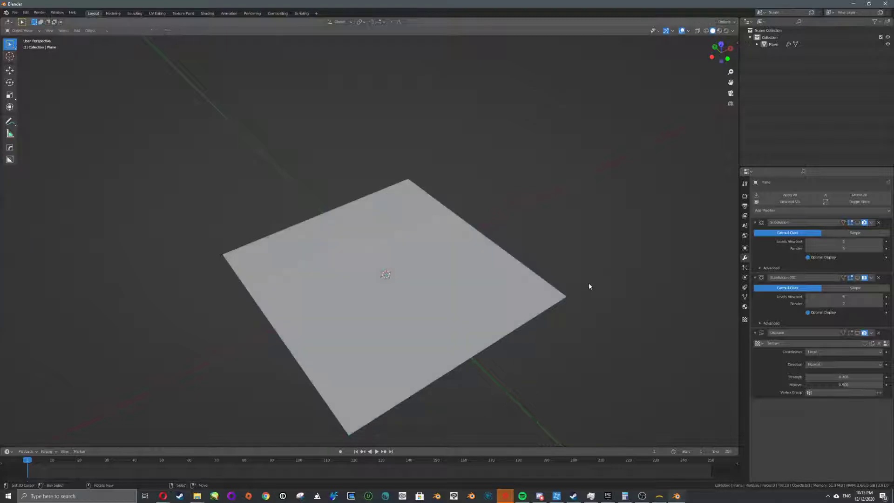
click(547, 289)
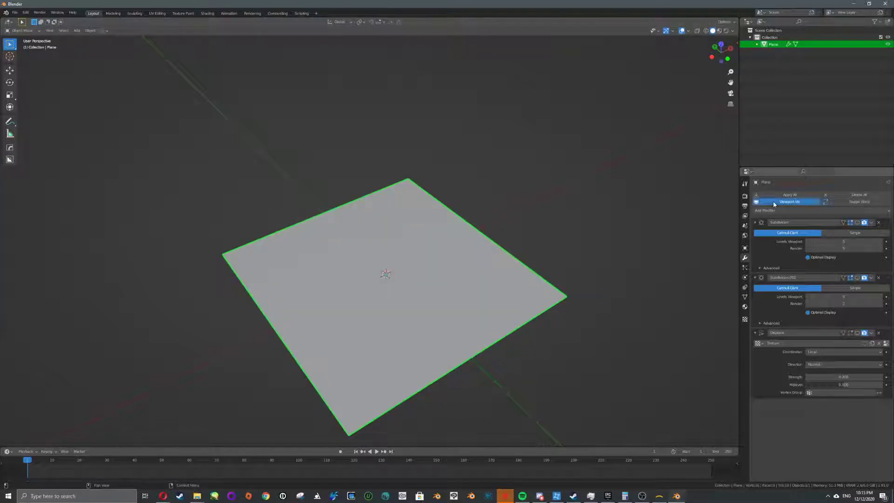
Show all of the plane's modifiers in the viewport again and examine the displaced terrain's cliffs and edges up close
click(602, 231)
middle_drag(541, 266, 508, 244)
scroll(541, 253, up, 5)
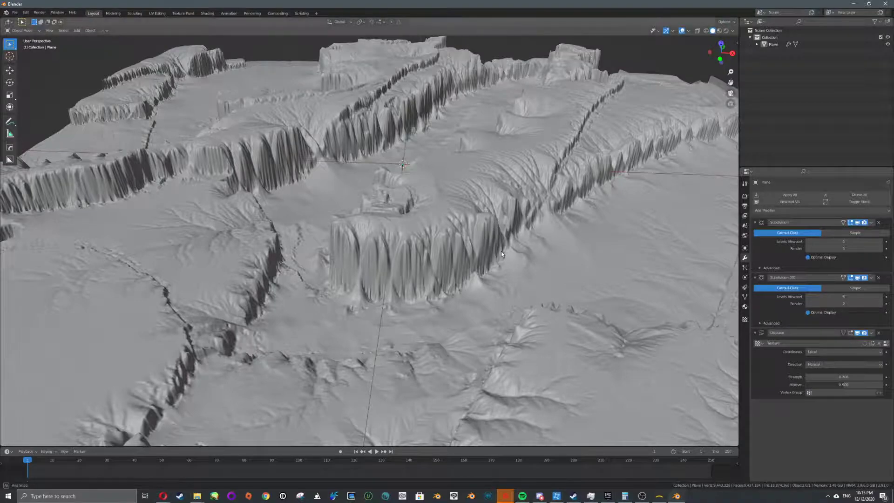
middle_drag(517, 259, 666, 244)
scroll(666, 244, up, 4)
middle_drag(666, 244, 480, 190)
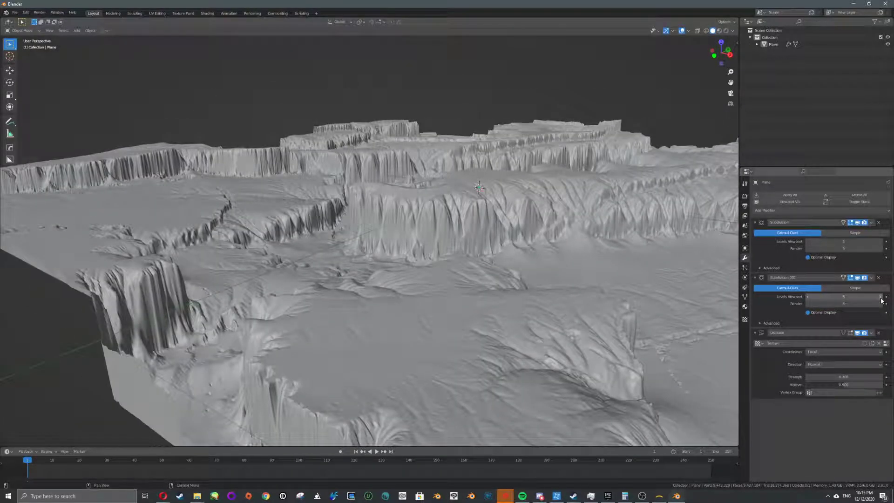
Try a viewport level one higher on the second Subdivision modifier and examine the terrain detail
click(880, 297)
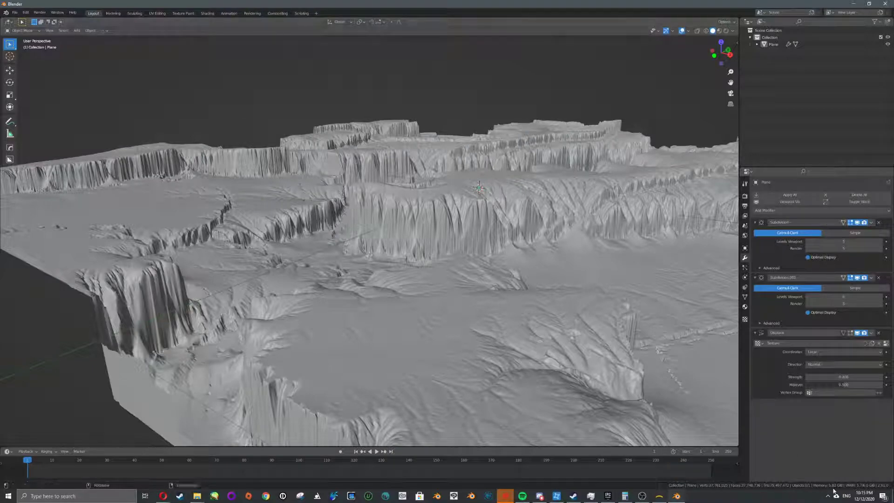
middle_drag(556, 276, 652, 303)
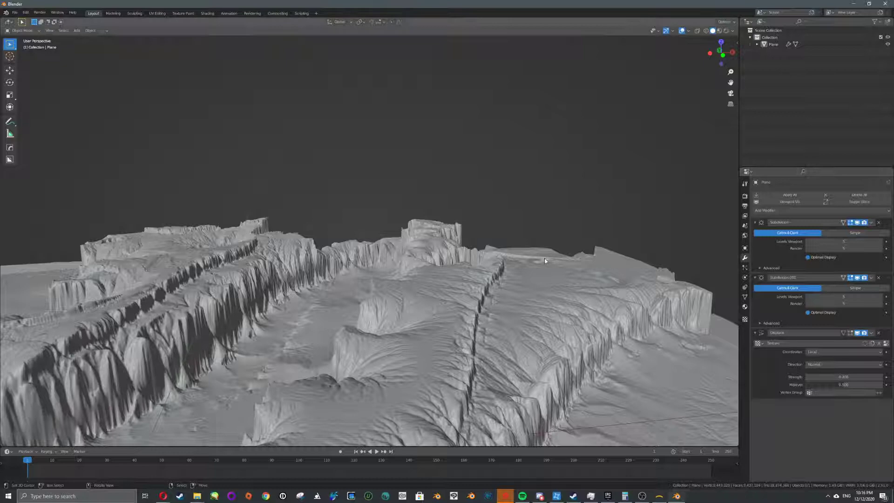
middle_drag(543, 257, 432, 230)
Split the 3D viewport in two, give the plane a new material, and turn the second area into a Shader Editor
drag(736, 22, 413, 201)
click(745, 307)
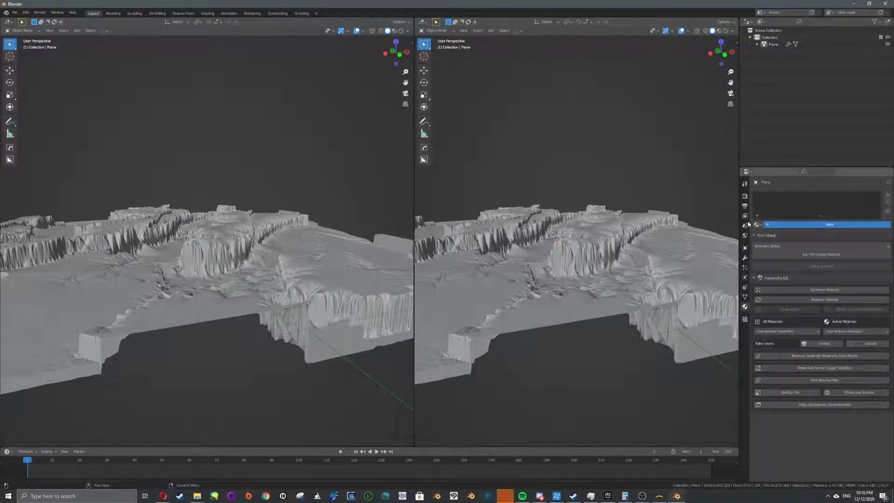
click(581, 263)
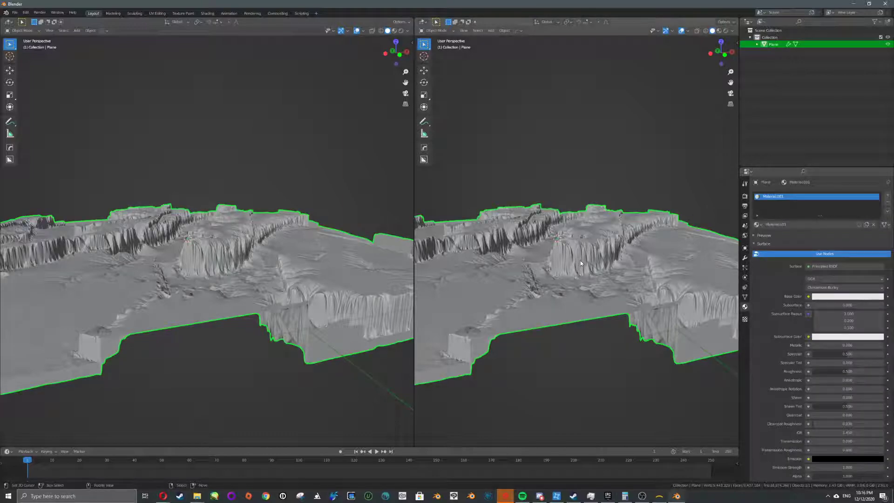
click(423, 22)
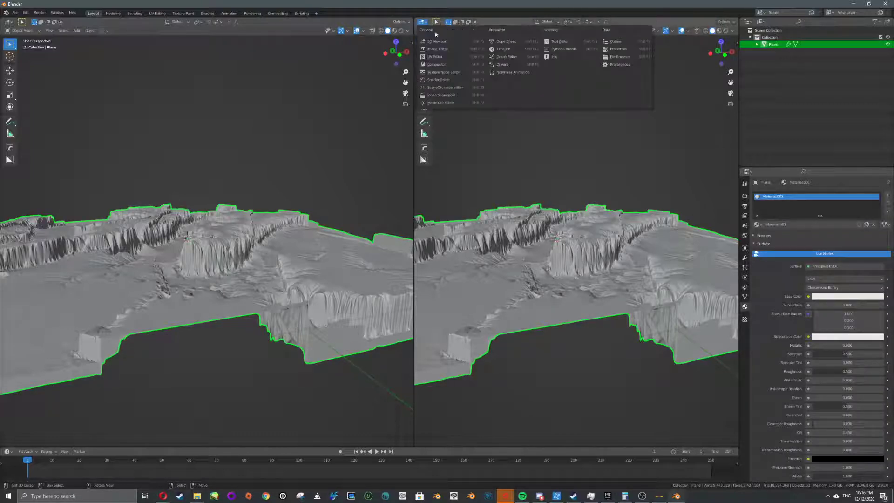
click(458, 80)
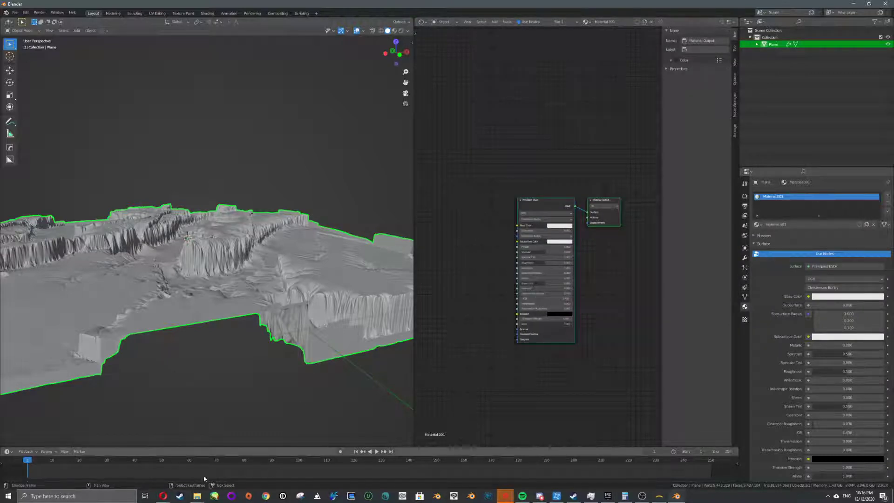
Bring Combine.tif from the world04 build folder into the shader as an image texture and connect its color to Base Color
click(198, 497)
click(320, 471)
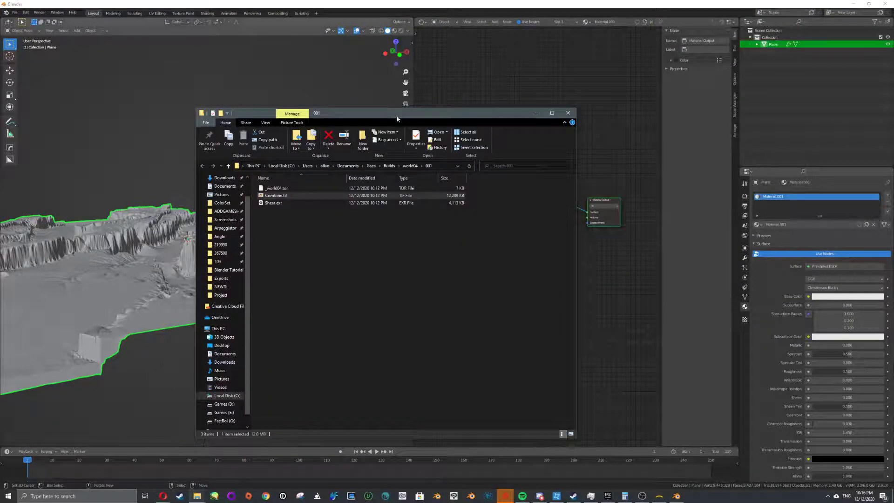
drag(466, 113, 346, 87)
drag(157, 170, 427, 222)
click(467, 132)
middle_drag(455, 230, 502, 219)
drag(511, 215, 565, 215)
Switch the 3D viewport to Material Preview shading and view the textured terrain up close
click(395, 31)
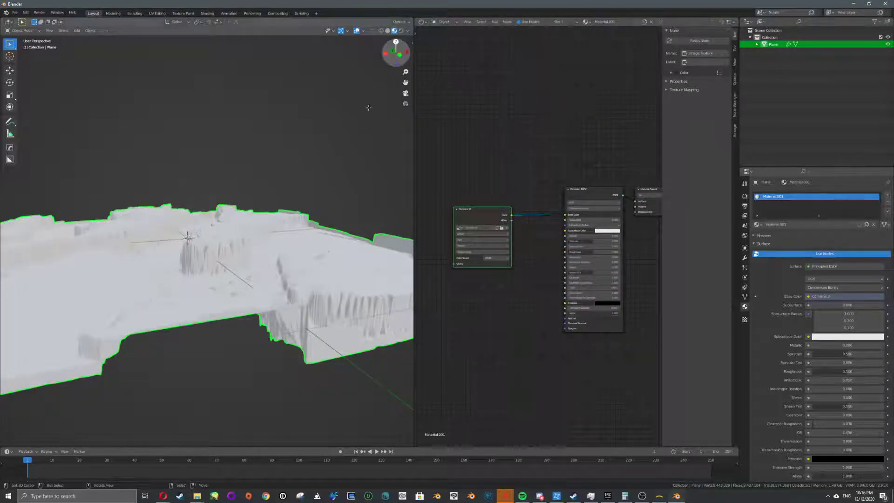
middle_drag(365, 110, 325, 201)
middle_drag(264, 183, 275, 293)
Add a ColorRamp node fed by the Combine.tif color and connect it to the Principled BSDF's Roughness
drag(488, 219, 469, 222)
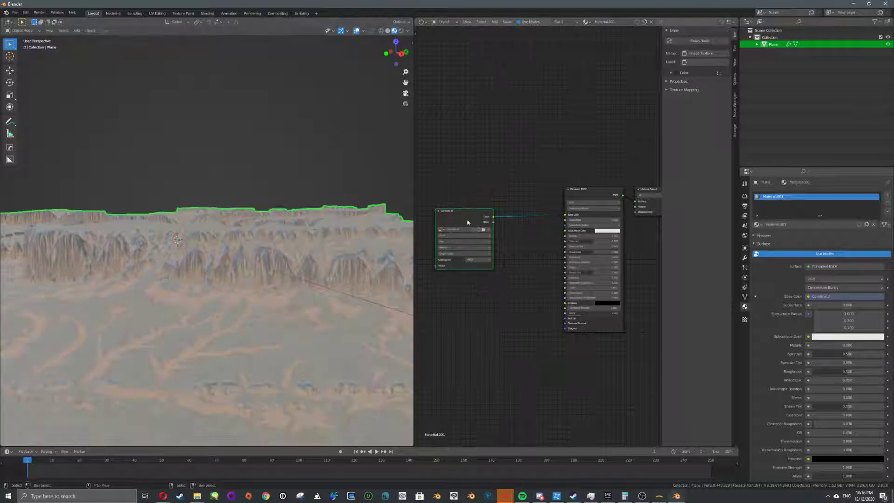
key(shift+a)
click(519, 267)
text(col)
click(540, 288)
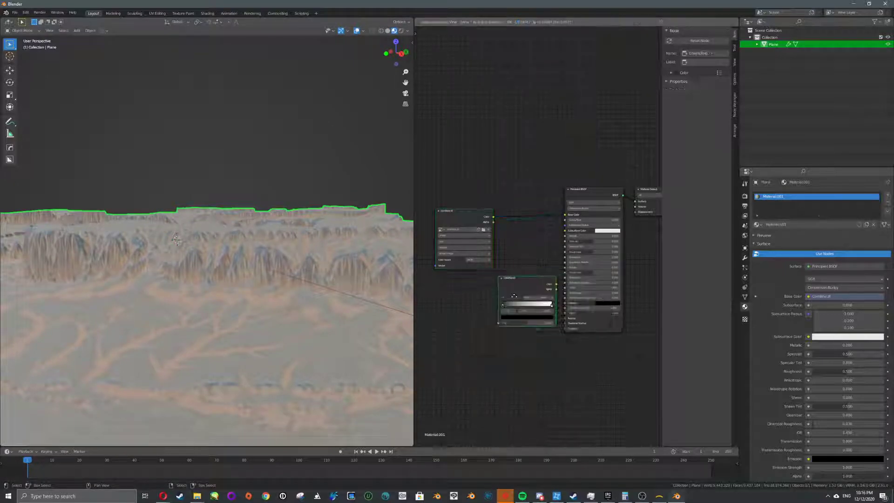
click(507, 296)
drag(494, 217, 498, 221)
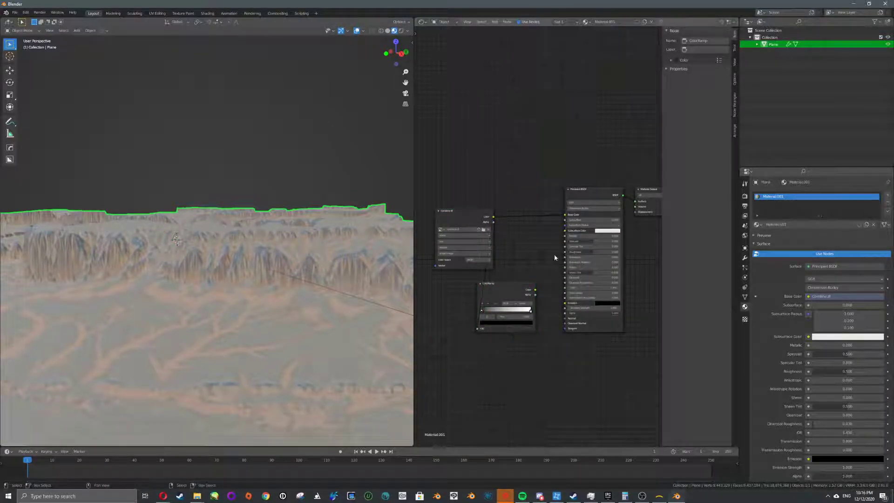
Preview the ColorRamp on the terrain, move its black stop slightly toward white, and return the preview to the Principled BSDF
ctrl+shift+click(501, 293)
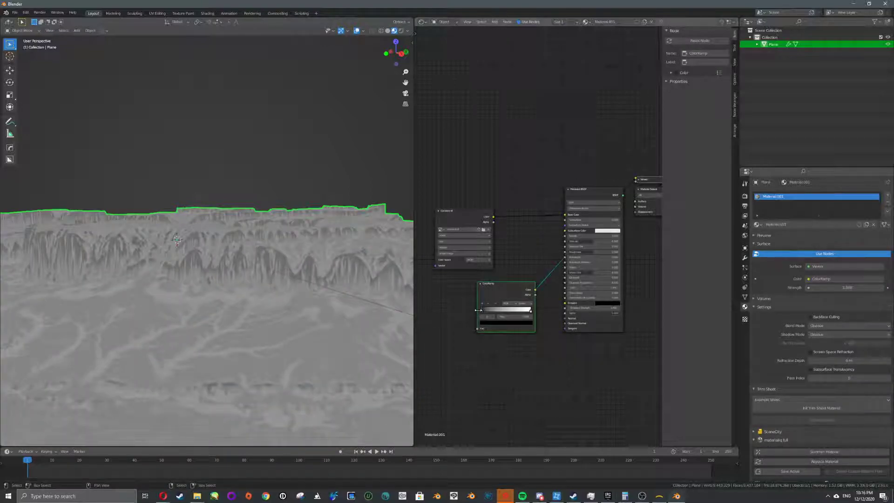
mouse_move(481, 310)
mouse_down()
mouse_move(517, 311)
mouse_move(490, 311)
mouse_up()
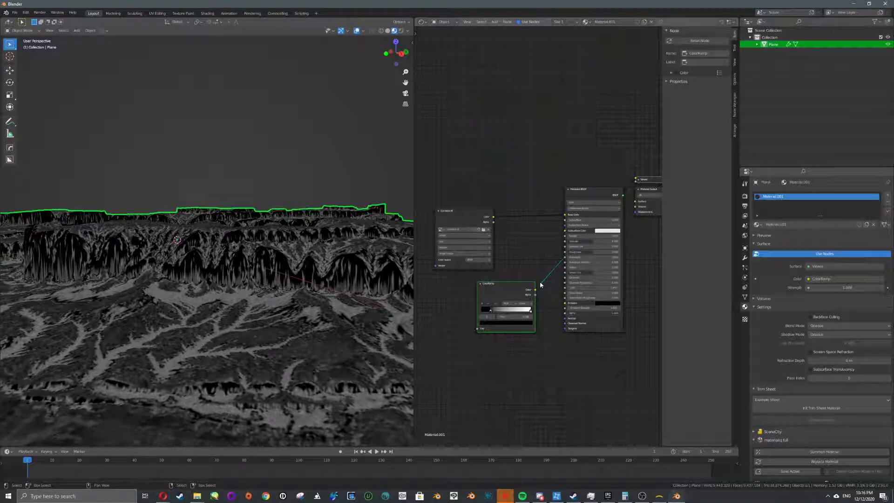
ctrl+shift+click(597, 191)
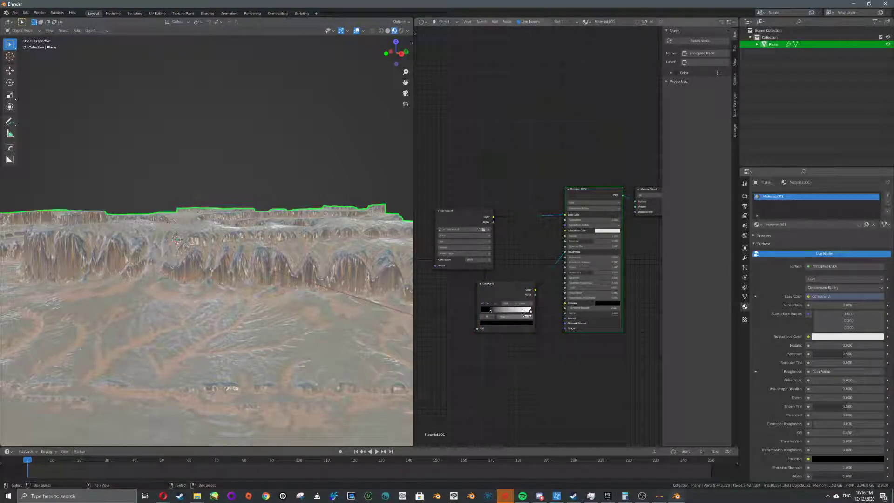
Make room around the image and ColorRamp nodes and insert an Invert node between the ColorRamp and Roughness
drag(468, 211, 414, 210)
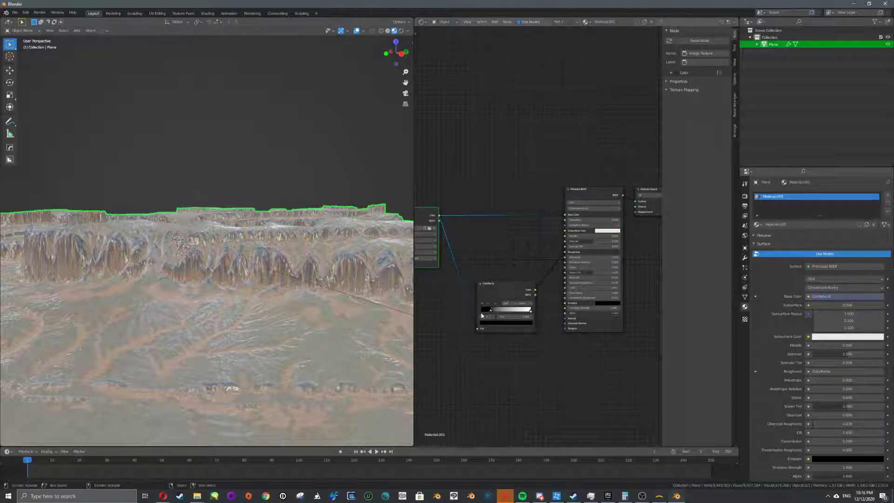
drag(482, 316, 464, 270)
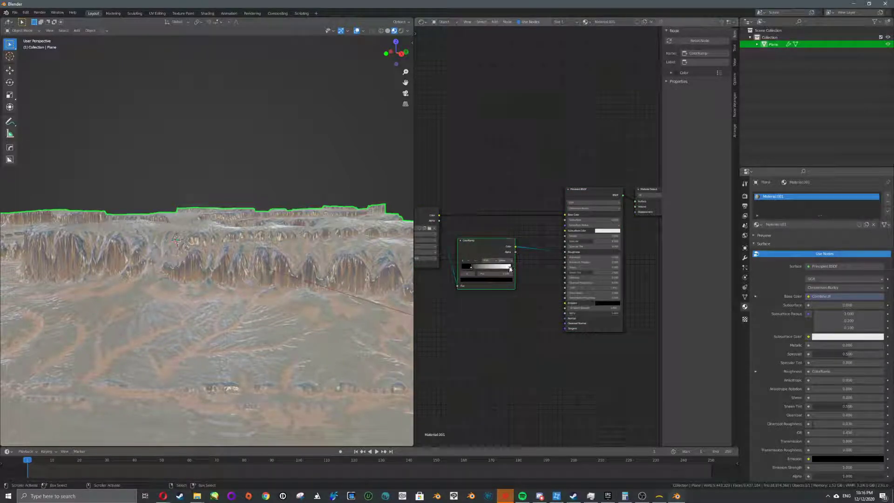
key(shift+a)
click(483, 322)
text(inver)
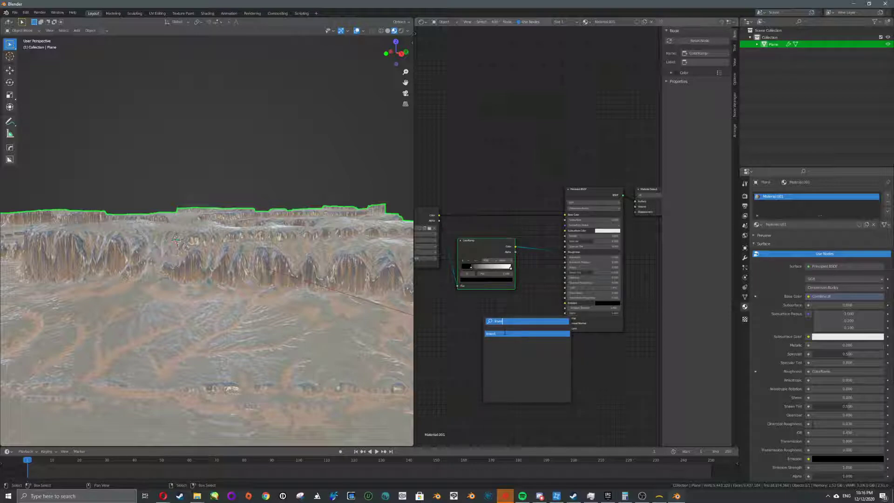
key(Return)
click(538, 271)
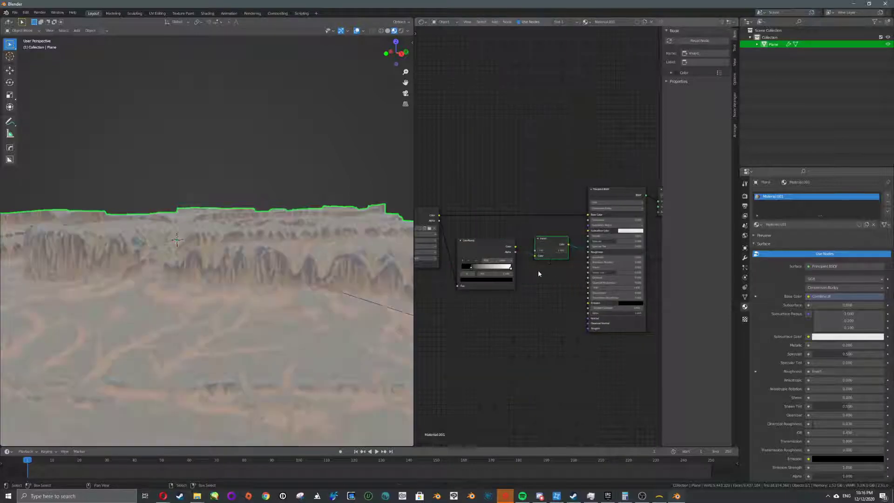
Deselect the terrain and switch the 3D viewport to Rendered shading to view the whole plane
mouse_move(299, 269)
middle_down()
mouse_move(334, 259)
mouse_move(373, 272)
mouse_move(387, 261)
mouse_move(317, 283)
middle_up()
right_click(378, 155)
click(401, 32)
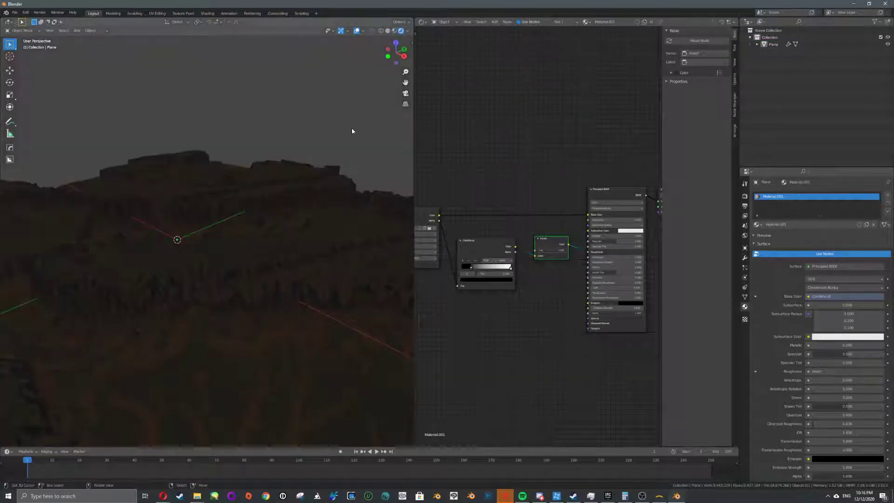
middle_drag(308, 253, 326, 251)
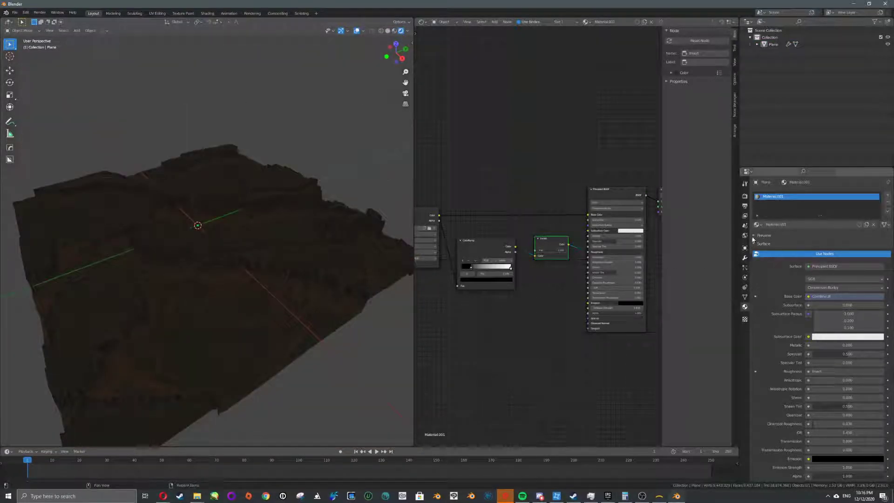
Set the World background color to black
click(745, 236)
click(829, 241)
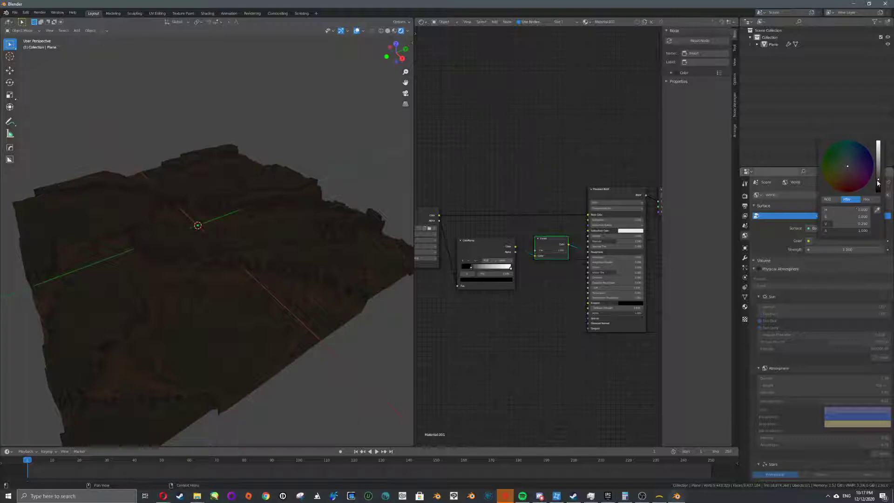
drag(877, 183, 877, 191)
Add a Sun light to the scene
key(shift+a)
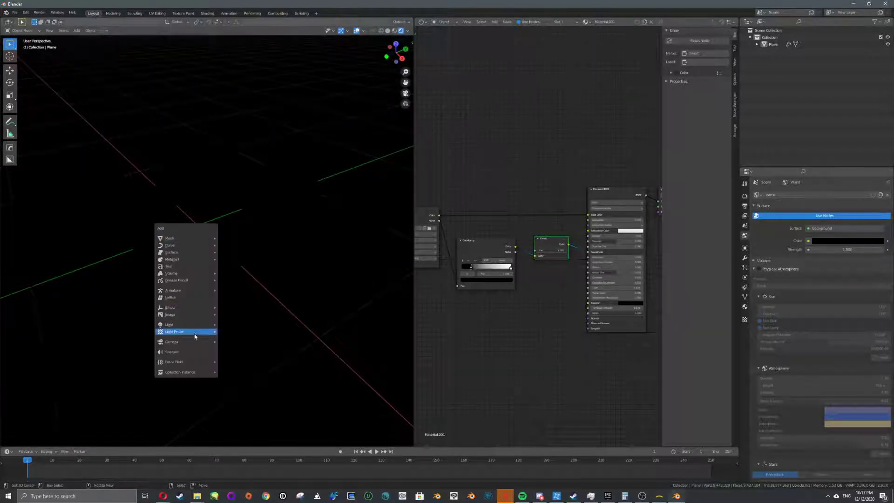
mouse_move(194, 326)
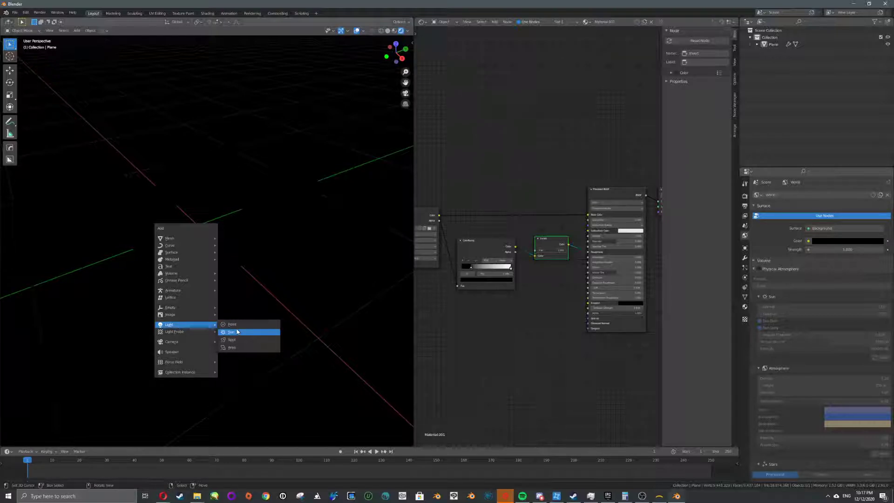
click(279, 332)
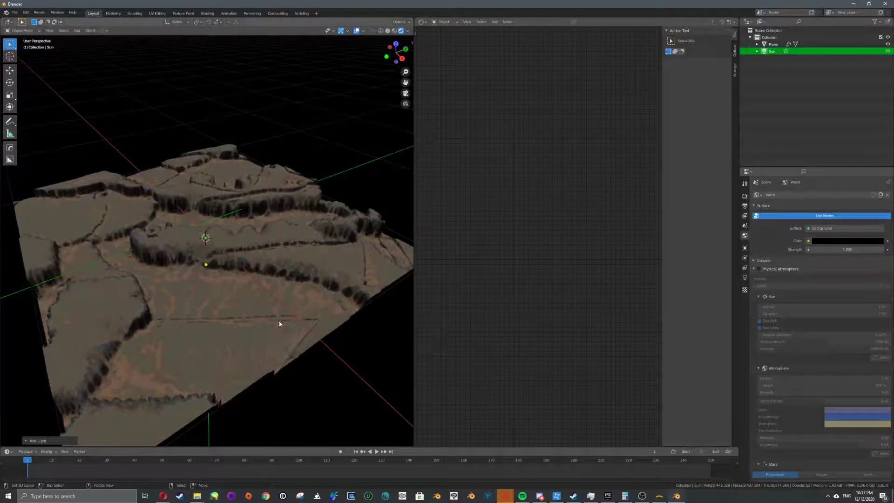
Raise the Sun above the terrain along Z and rotate it so its light falls across the cliffs at a low angle
middle_drag(280, 303, 277, 252)
key(g)
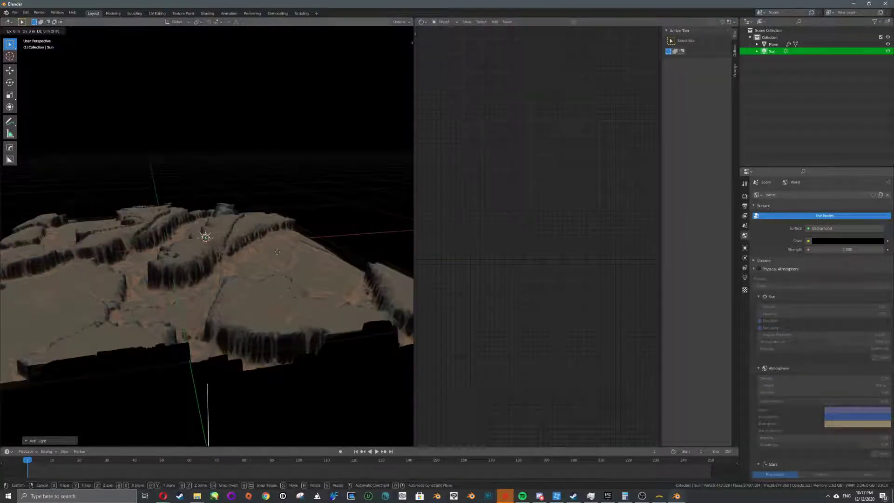
key(z)
key(Return)
key(r)
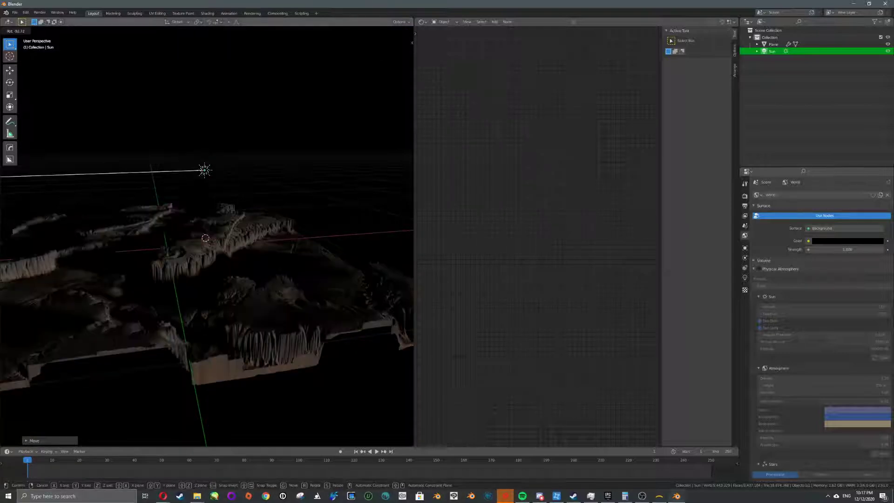
click(200, 286)
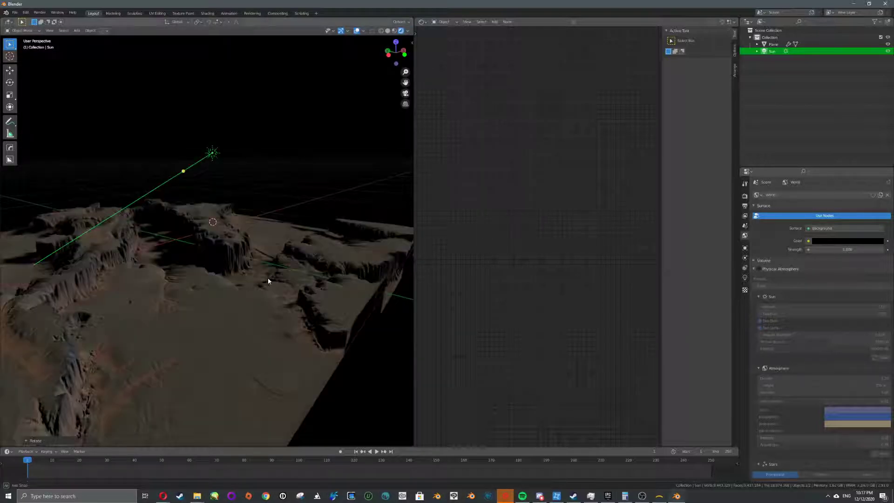
Select the terrain plane and lower the second Subdivision modifier's viewport level by one
middle_drag(267, 279, 230, 291)
click(230, 291)
scroll(230, 290, up, 3)
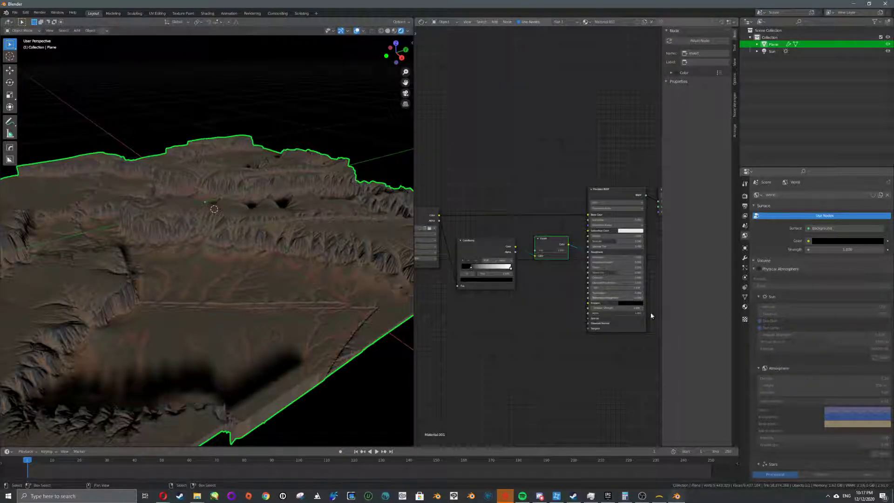
click(744, 259)
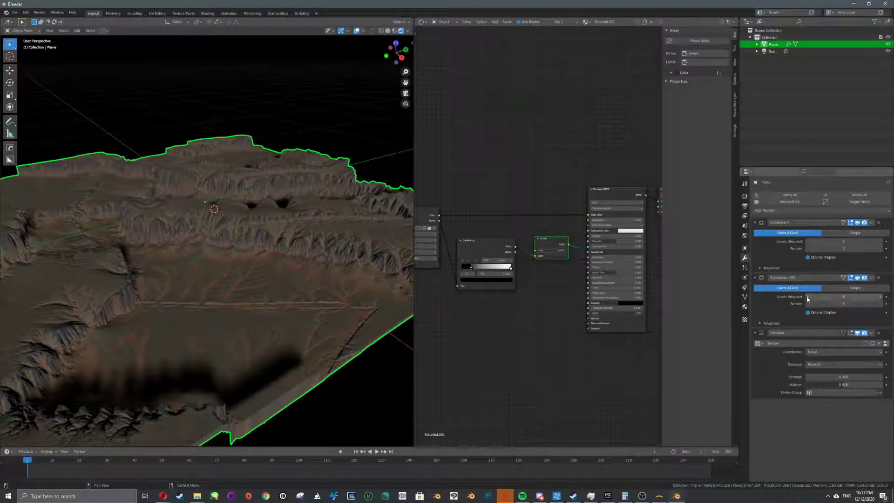
drag(807, 298, 808, 299)
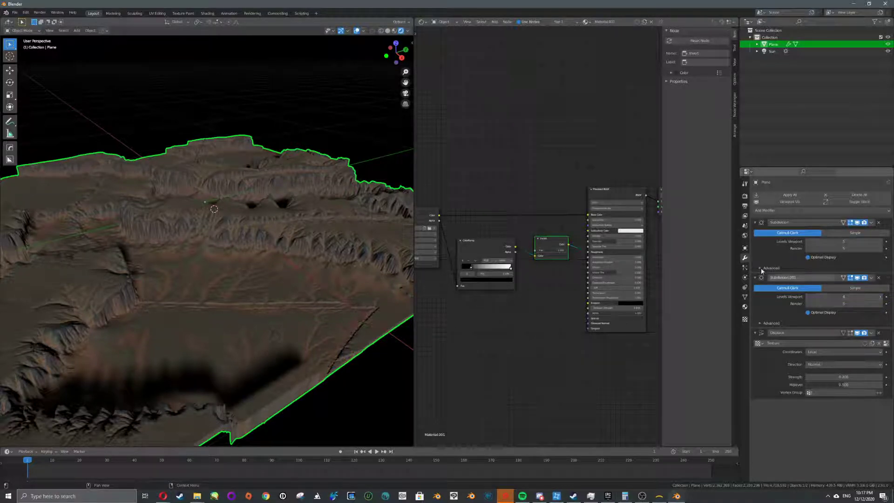
Try the Simple type on the first Subdivision modifier and return it to Catmull-Clark
middle_drag(375, 261, 321, 264)
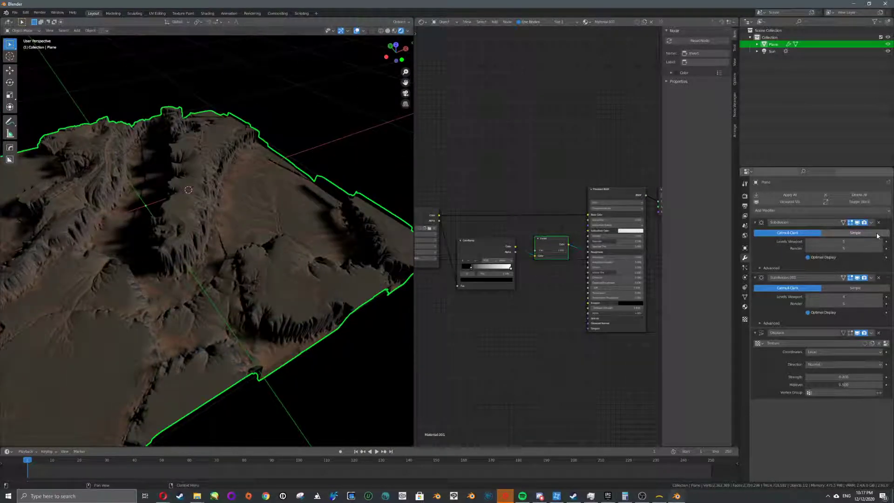
click(878, 236)
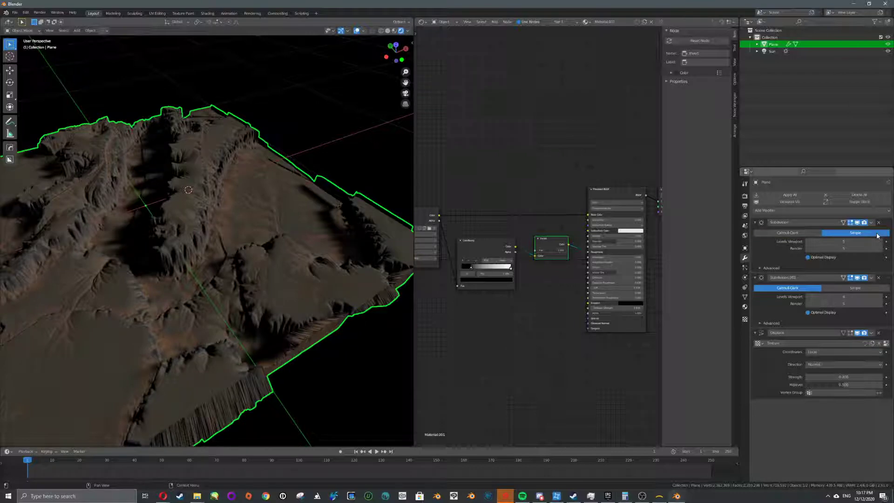
click(780, 234)
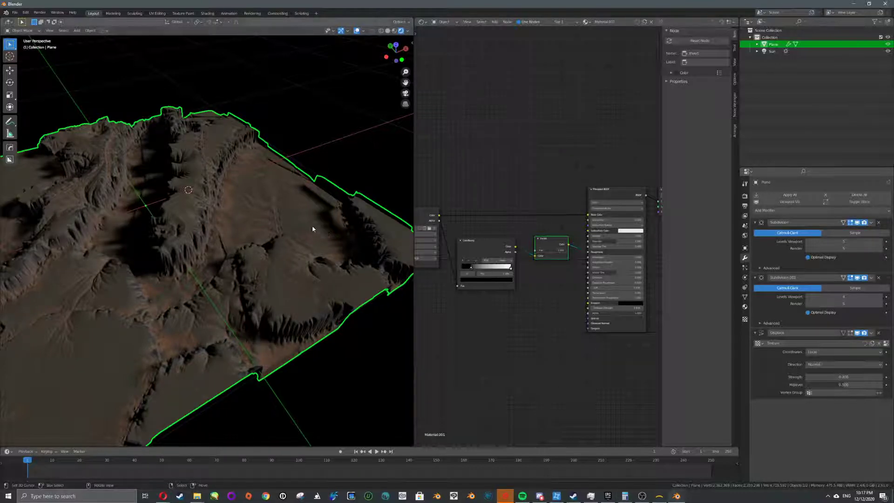
Enter Edit Mode on the terrain plane and switch to edge selection
middle_drag(312, 230, 301, 225)
key(Tab)
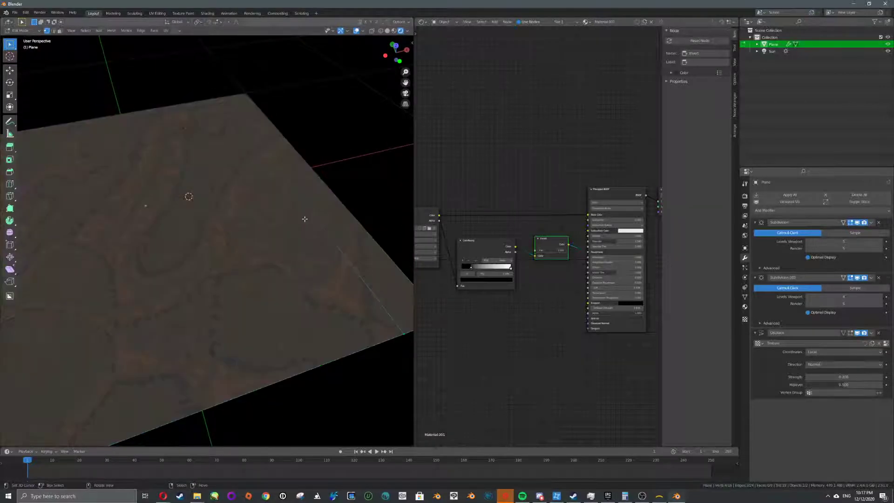
key(ctrl+Tab)
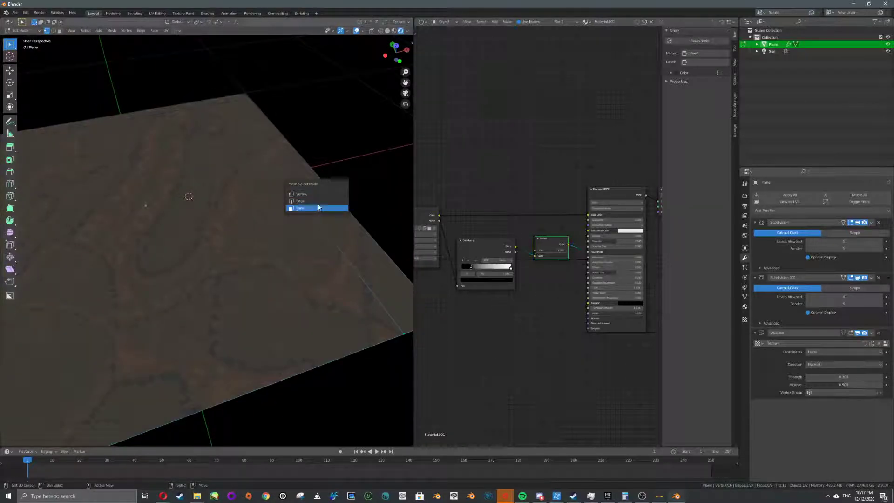
key(Return)
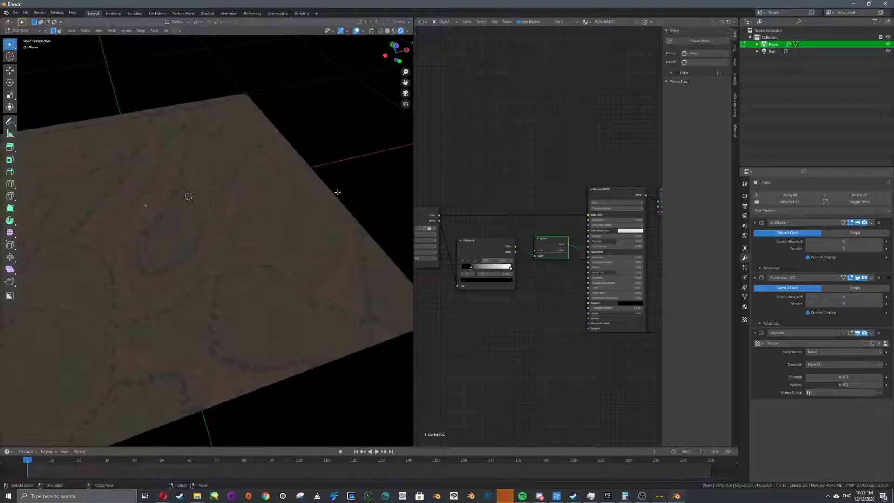
scroll(336, 193, down, 3)
click(271, 186)
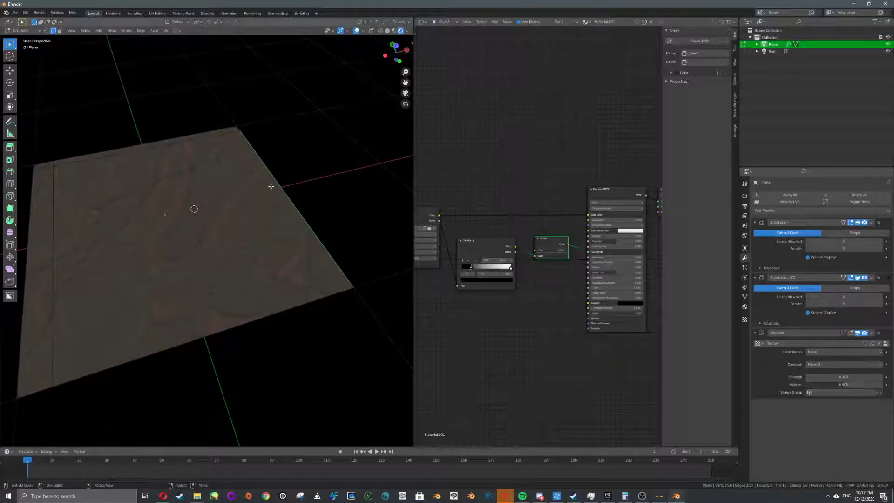
shift+click(153, 141)
shift+click(31, 192)
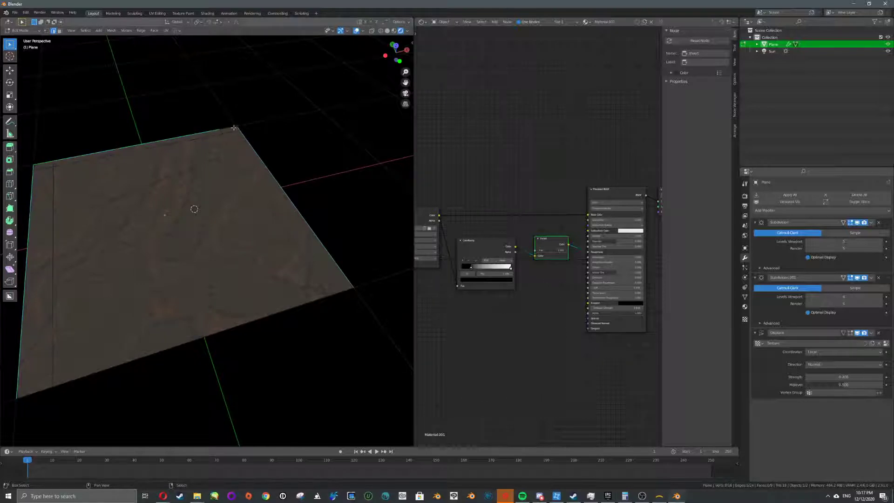
key(alt+a)
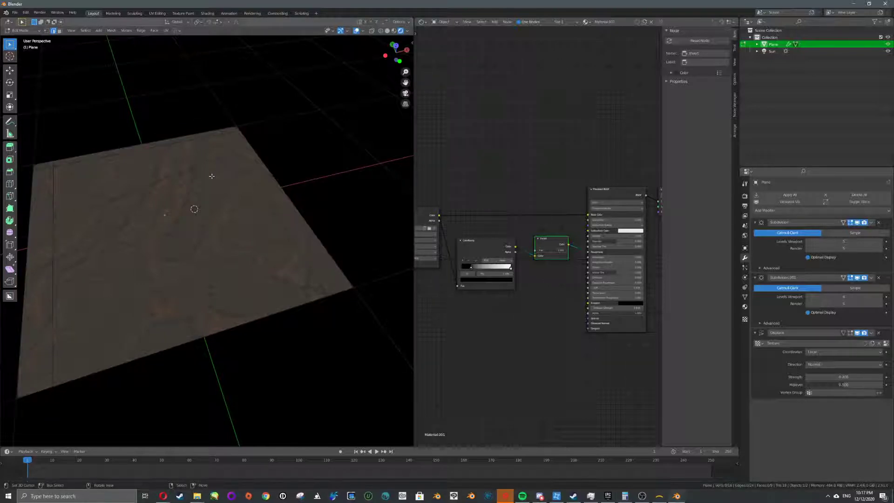
Delete the plane's narrow border faces, keeping only the large inner face, and return to Object Mode
click(212, 176)
key(ctrl+Tab)
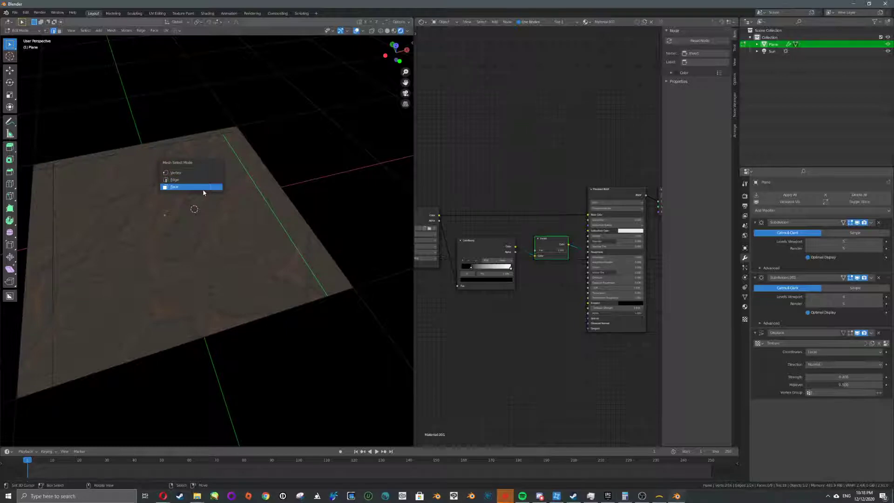
click(209, 188)
right_click(209, 188)
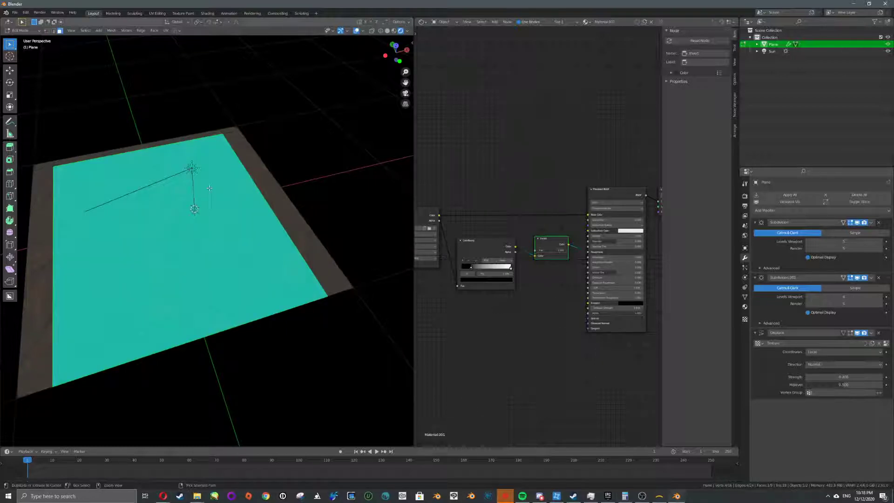
key(ctrl+i)
key(x)
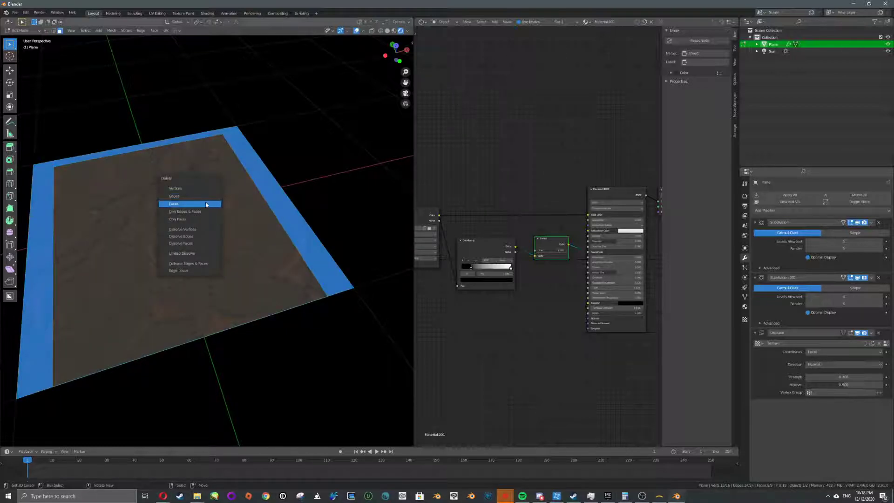
click(205, 203)
key(Tab)
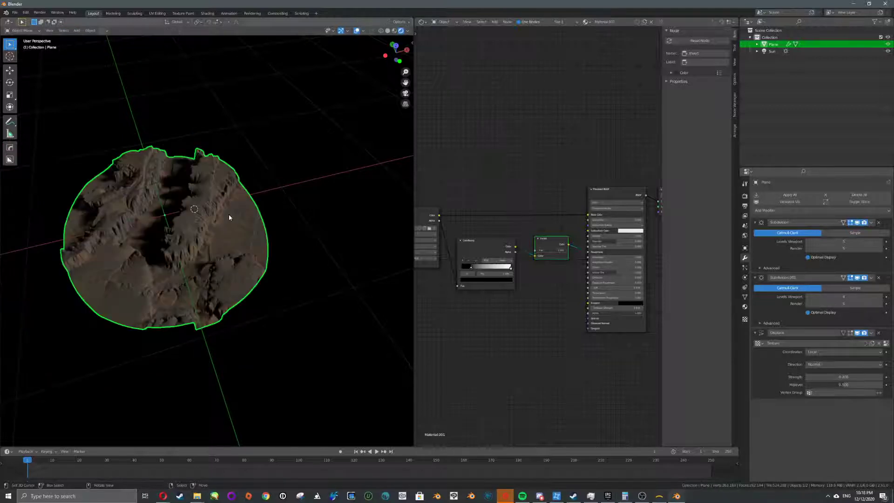
Deselect everything and raise the second Subdivision modifier's viewport level by one
key(alt+a)
alt+drag(258, 268, 289, 275)
scroll(259, 268, up, 4)
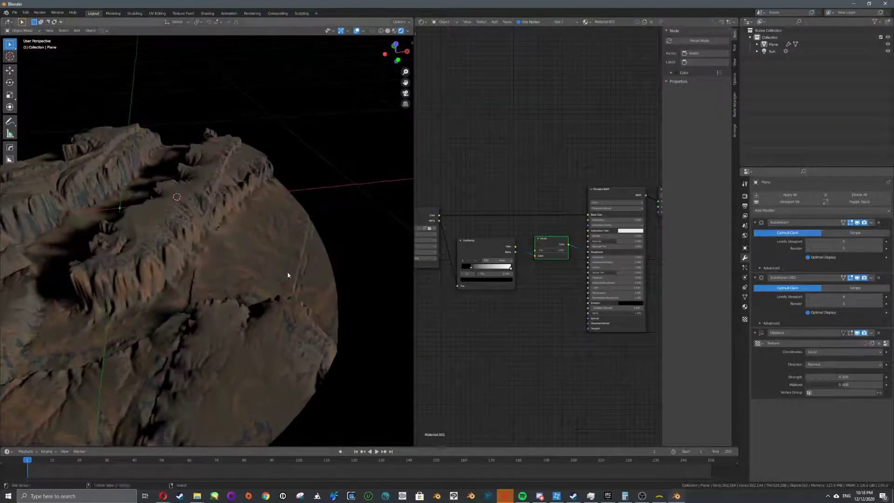
click(880, 298)
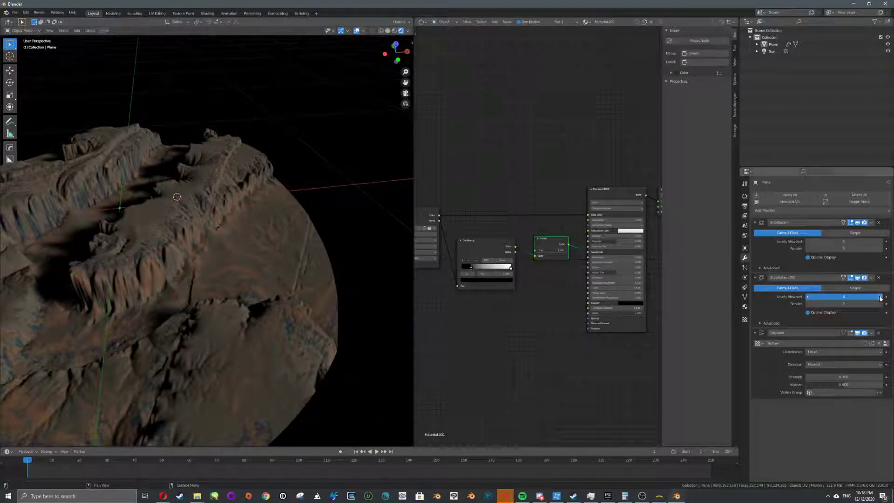
alt+drag(296, 299, 258, 292)
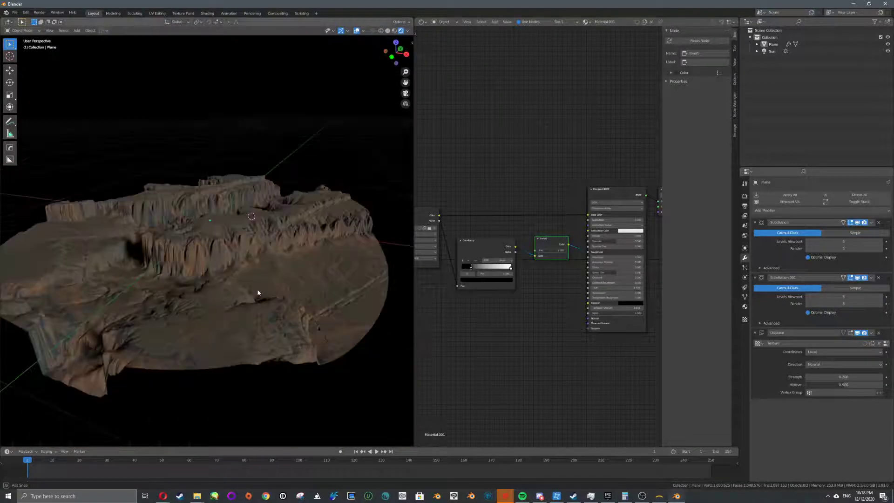
Select the Sun and rotate it so its light falls more steeply into the valley between the cliffs
middle_drag(258, 293, 208, 176)
right_click(199, 151)
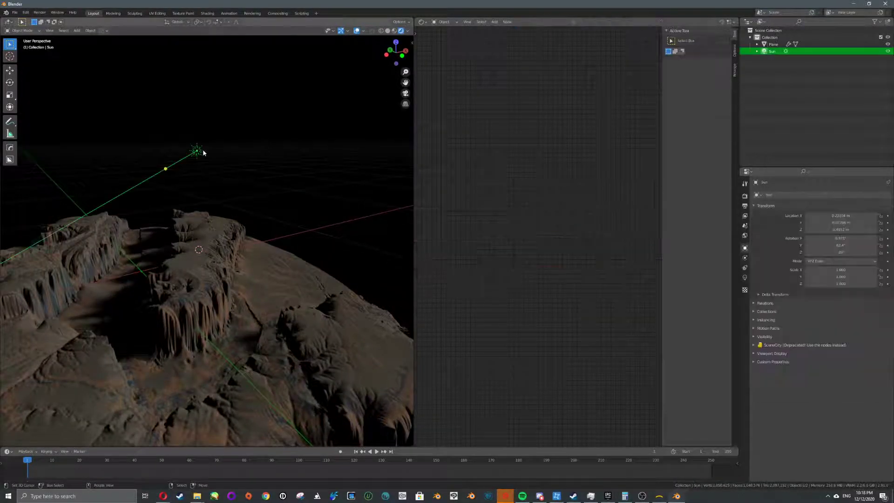
key(r)
click(144, 298)
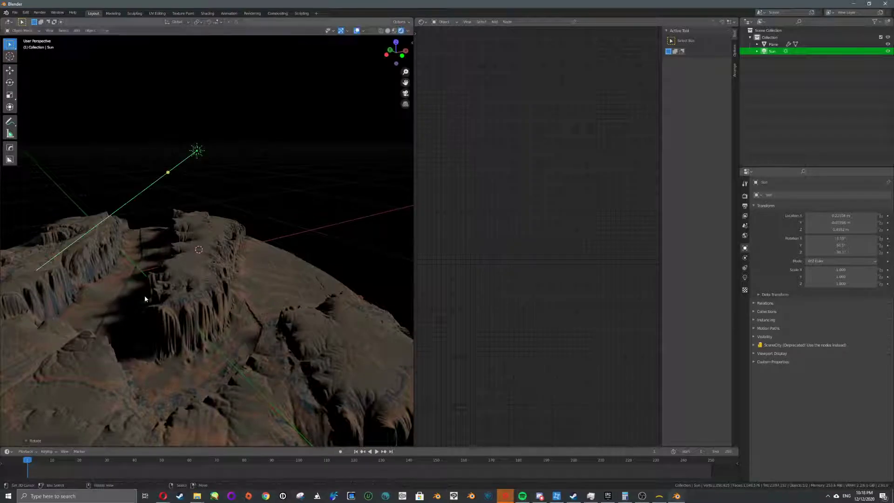
Turn off the overlays in the 3D viewport
click(357, 31)
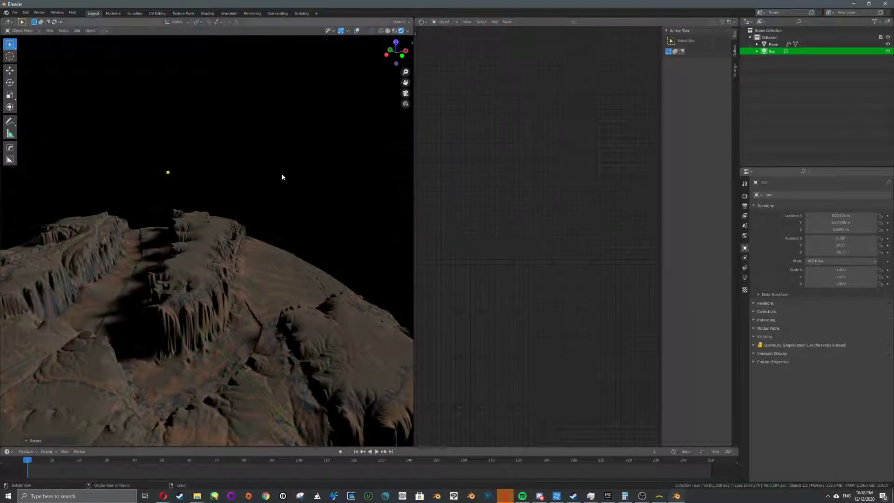
middle_drag(237, 256, 220, 284)
key(space)
key(Escape)
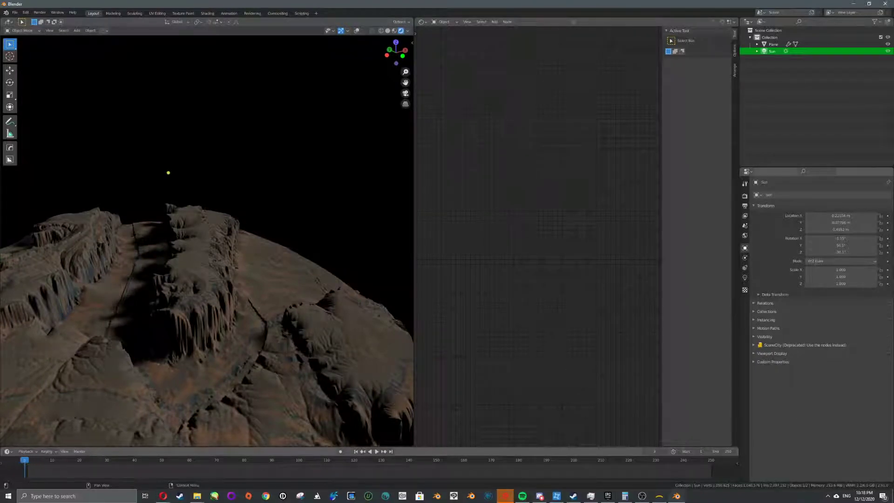
Set the Cascade Size of the scene's render shadows to 4096 px
click(744, 196)
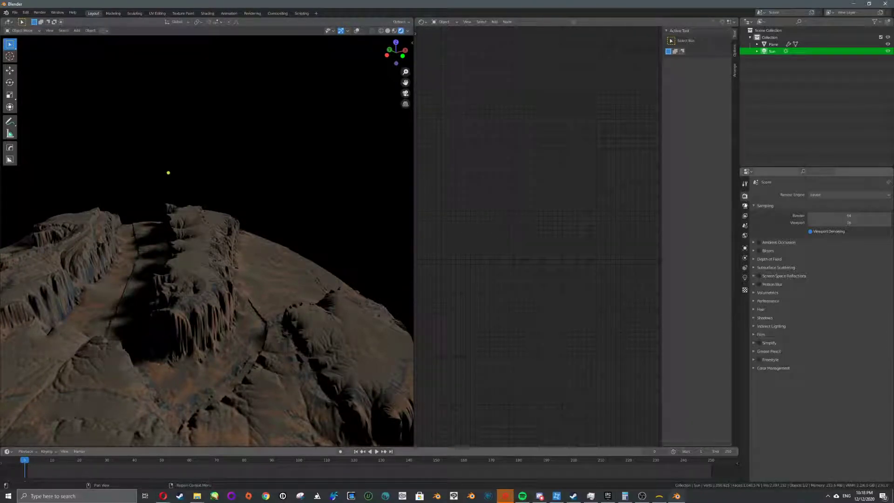
click(757, 318)
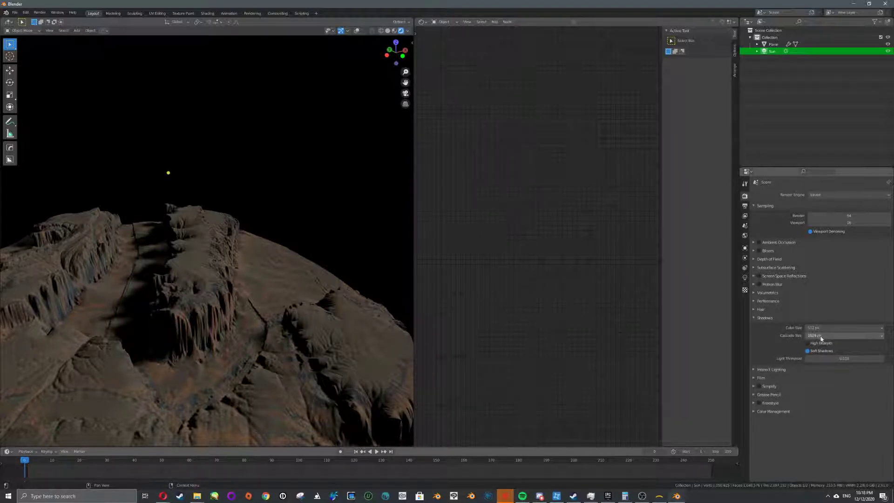
click(822, 337)
click(820, 389)
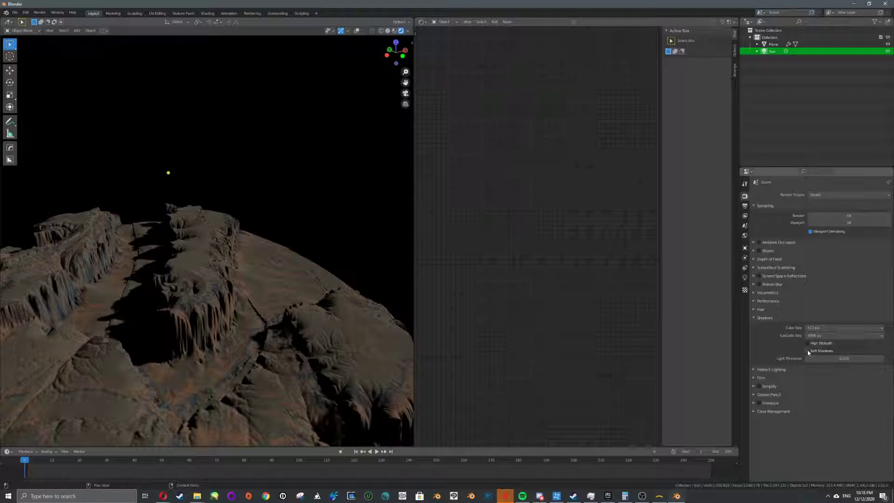
Enable Contact Shadows on the Sun light and expand its Cascaded Shadow Map settings
click(745, 278)
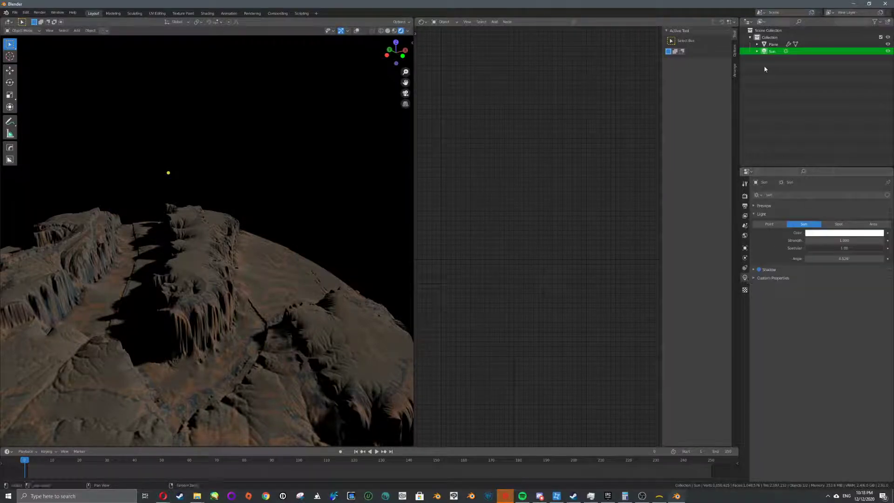
click(758, 278)
middle_drag(233, 383, 280, 331)
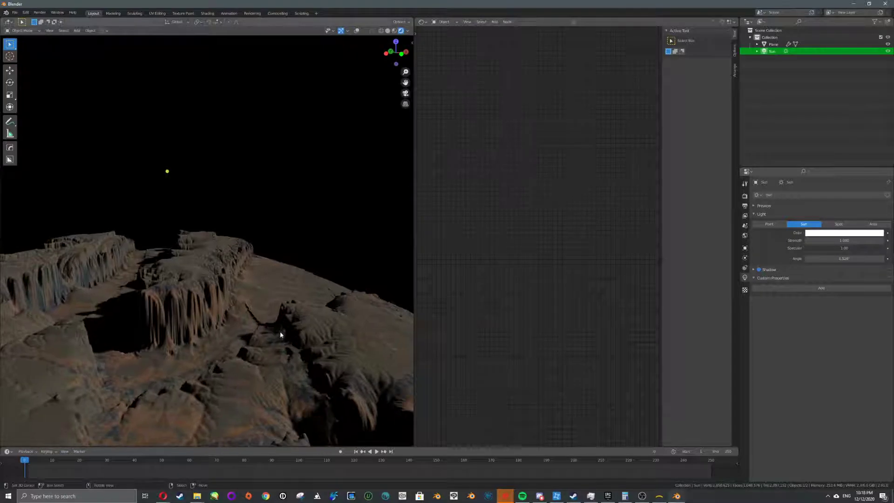
click(757, 271)
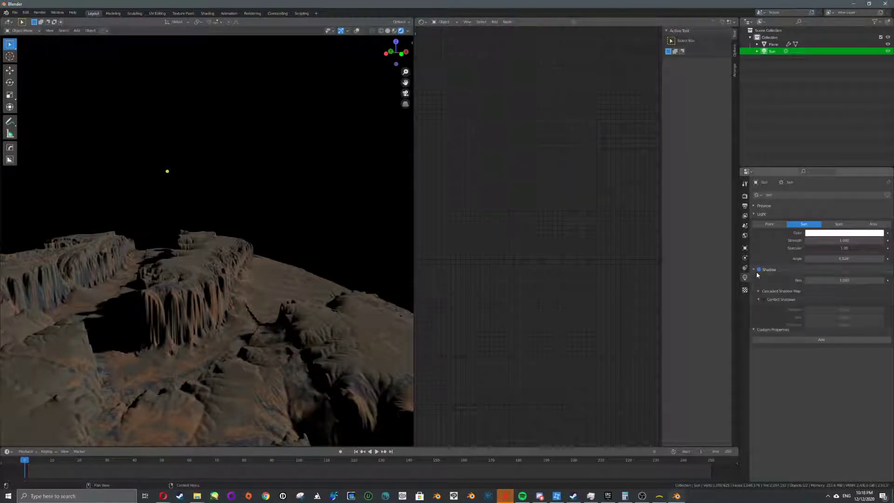
click(764, 299)
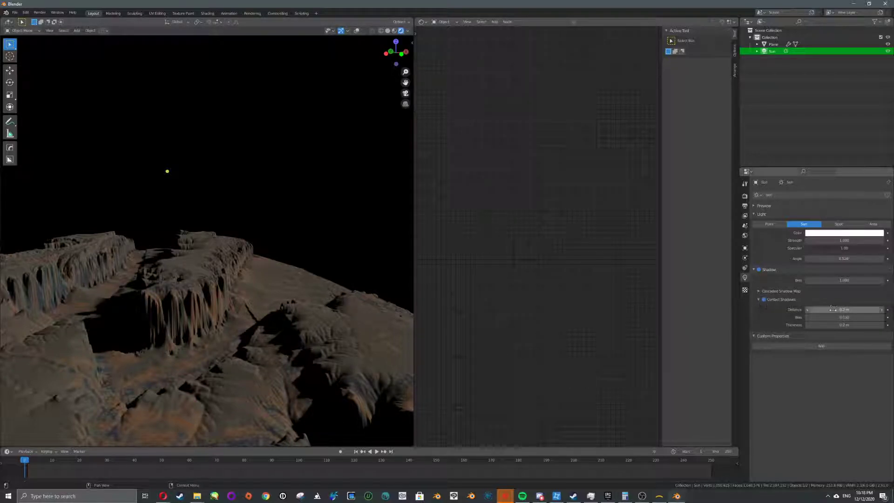
click(759, 292)
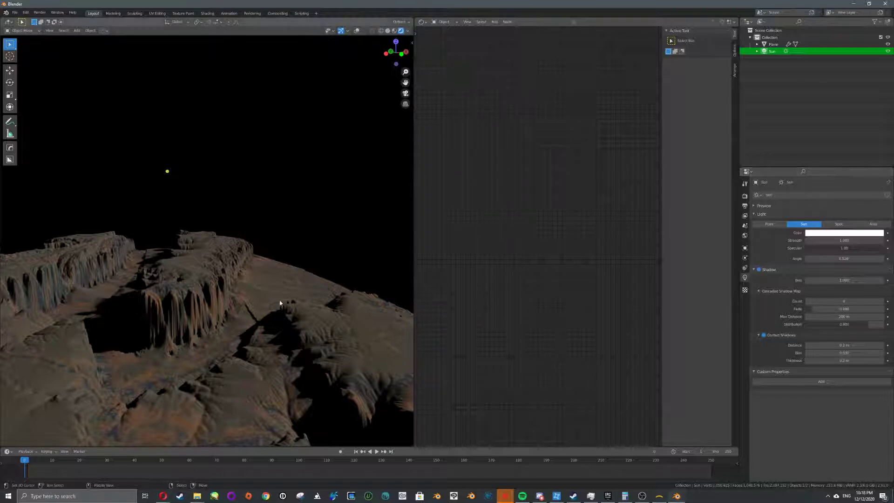
Show the transform and dimension values in the 3D viewport and select the terrain
key(n)
click(260, 306)
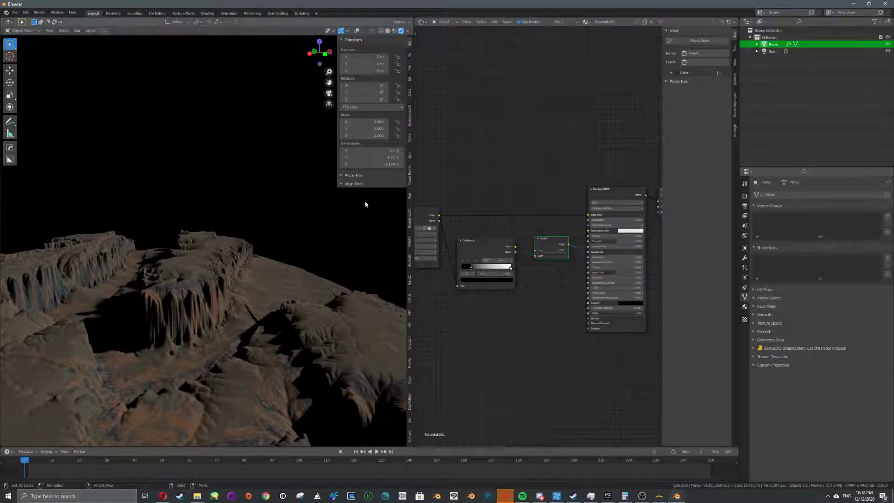
middle_drag(168, 275, 108, 287)
middle_drag(214, 236, 170, 237)
scroll(169, 240, down, 5)
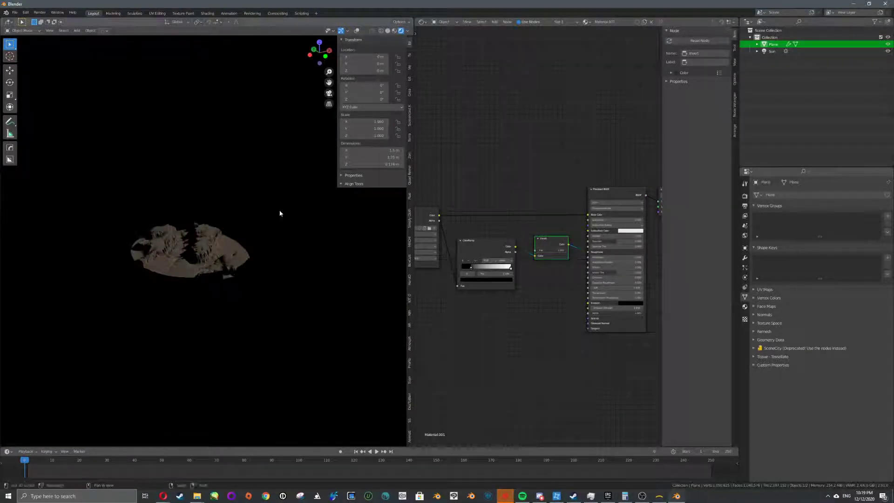
middle_drag(279, 214, 166, 246)
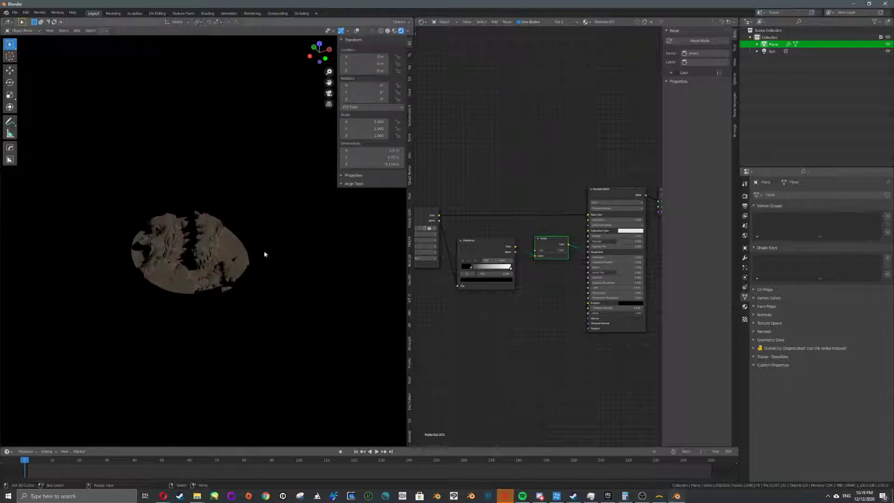
Scale the terrain up uniformly to a scale of about 60, making it about 90 m wide along X
key(s)
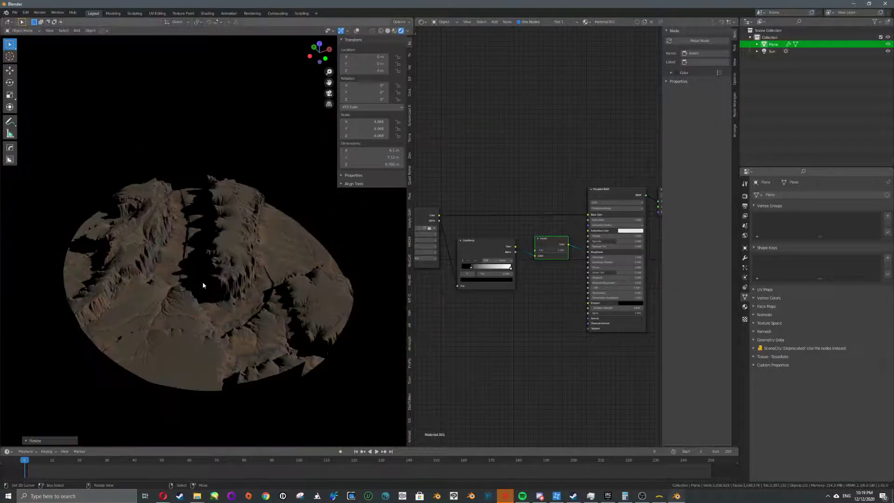
click(85, 218)
scroll(196, 285, down, 10)
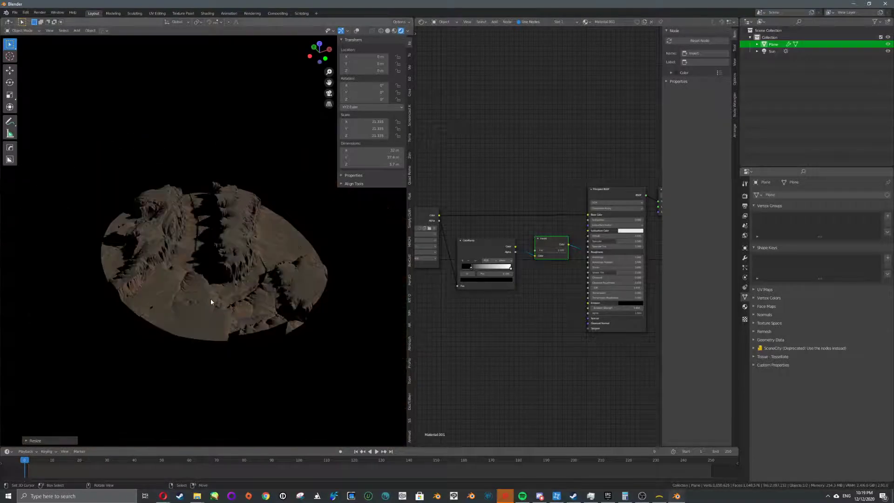
key(s)
click(463, 306)
scroll(463, 306, up, 3)
scroll(256, 283, up, 4)
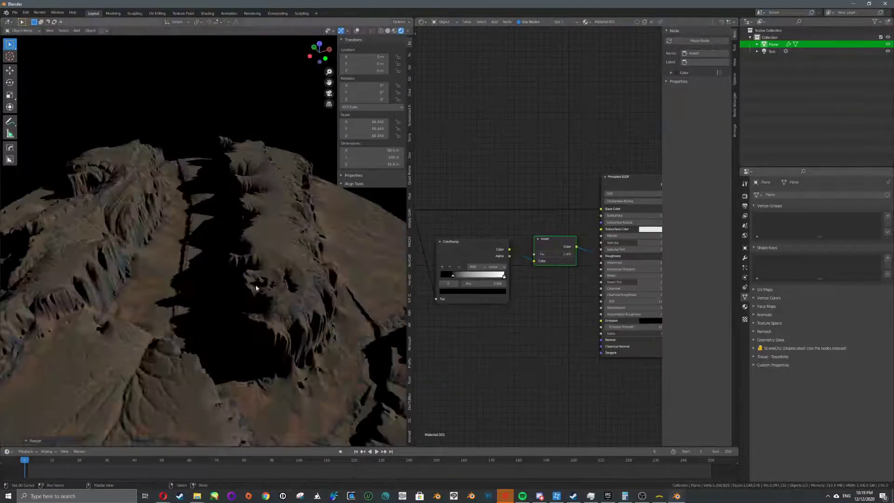
middle_drag(256, 283, 353, 181)
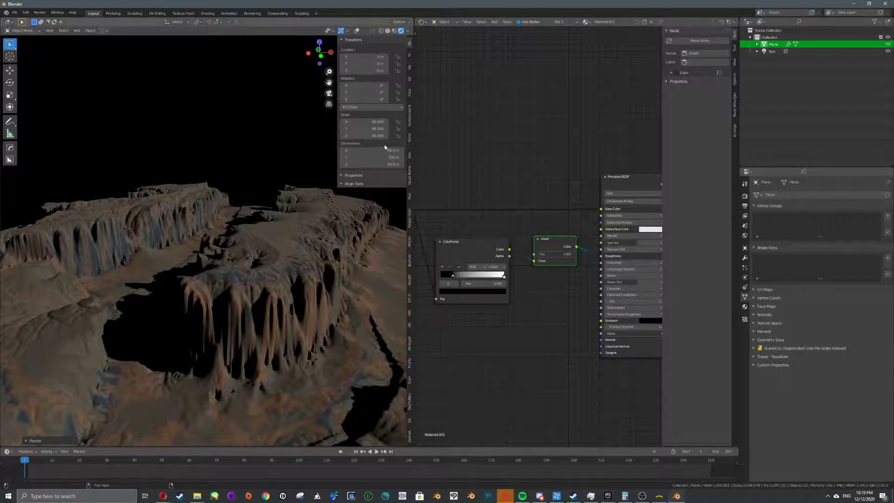
key(space)
scroll(213, 278, down, 3)
scroll(213, 279, down, 3)
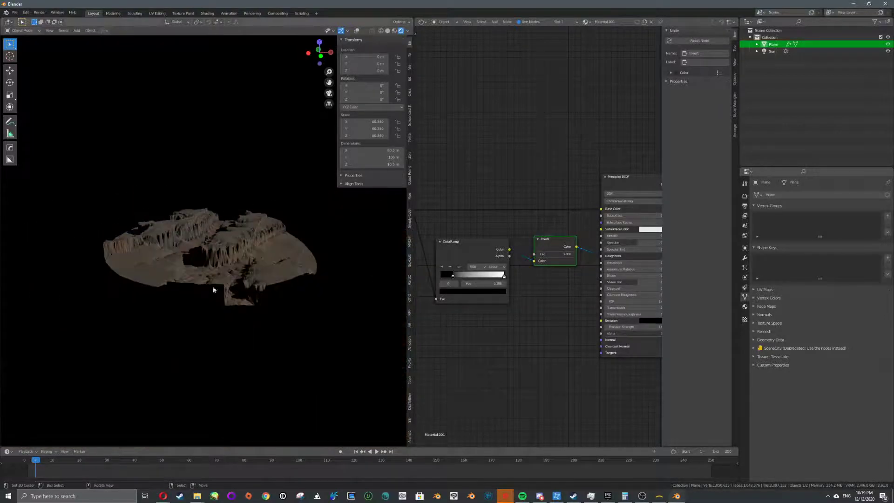
key(s)
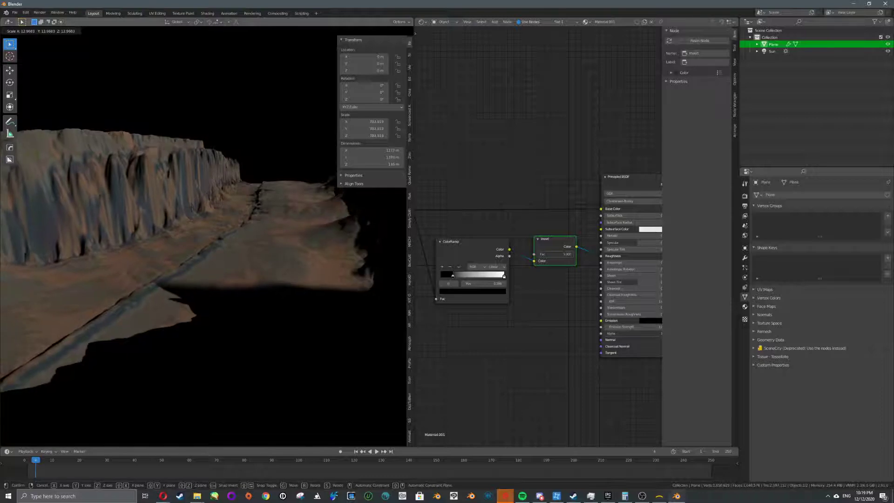
key(Escape)
scroll(196, 296, up, 5)
middle_drag(222, 298, 275, 285)
scroll(156, 283, up, 3)
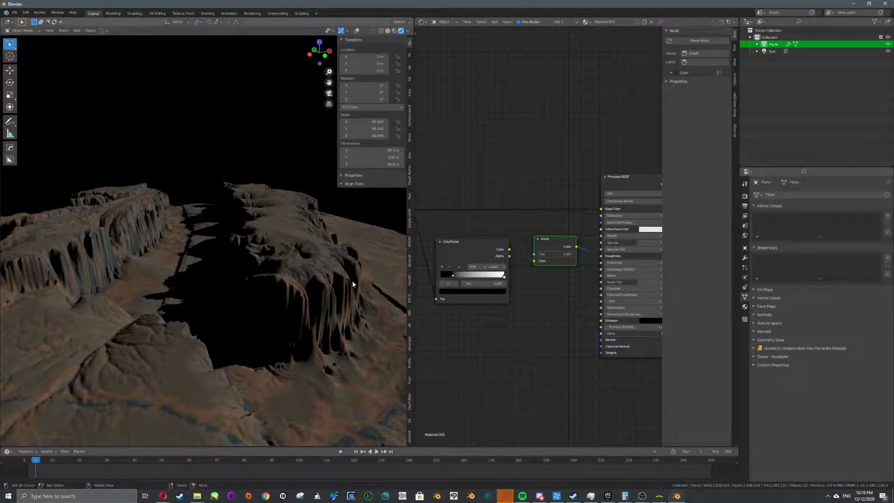
Add an irradiance volume light probe to the scene and show the viewport overlays
middle_drag(346, 283, 323, 261)
scroll(304, 285, down, 5)
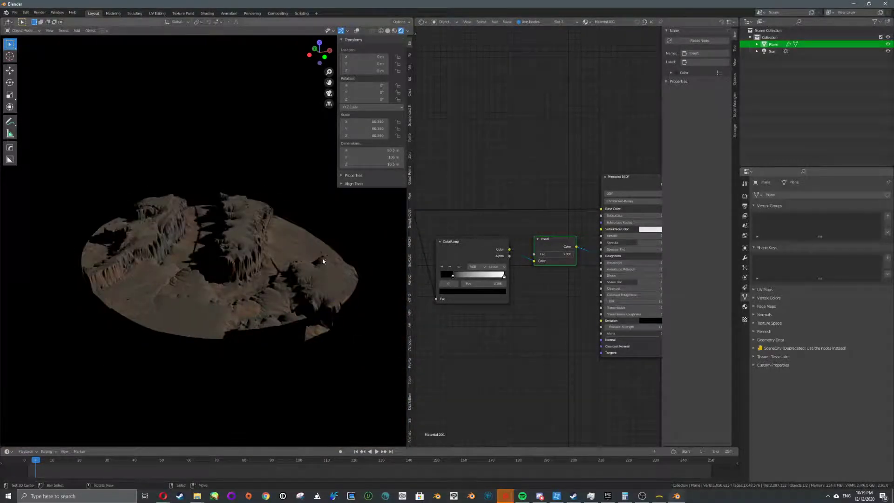
click(394, 30)
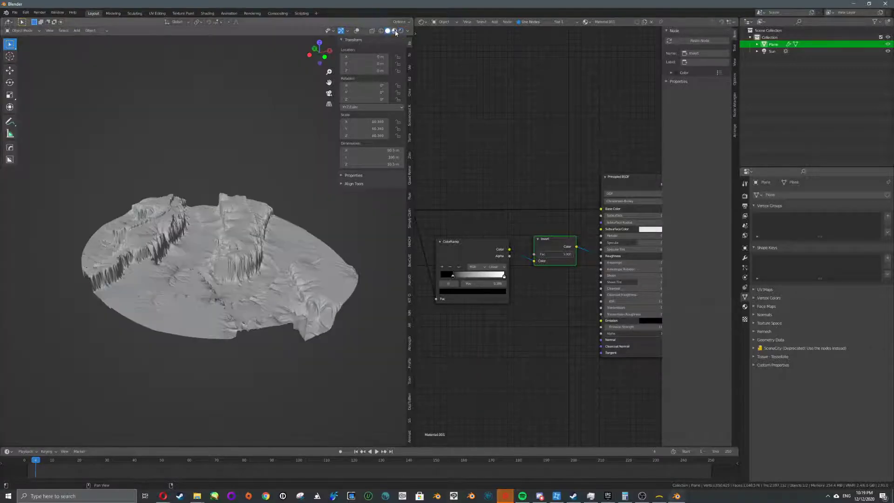
click(402, 31)
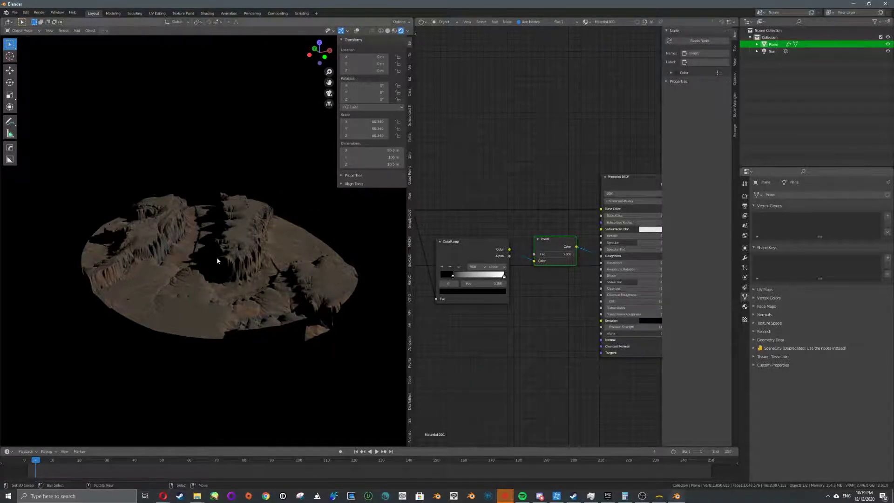
key(shift+a)
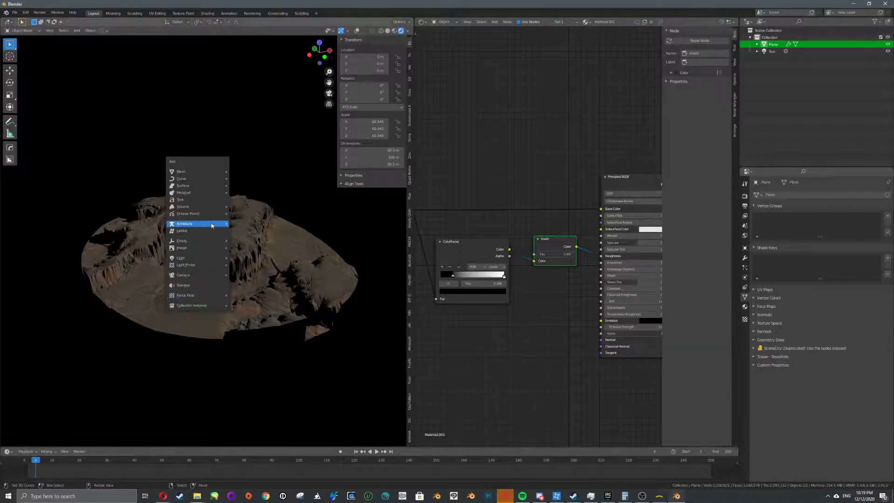
mouse_move(210, 269)
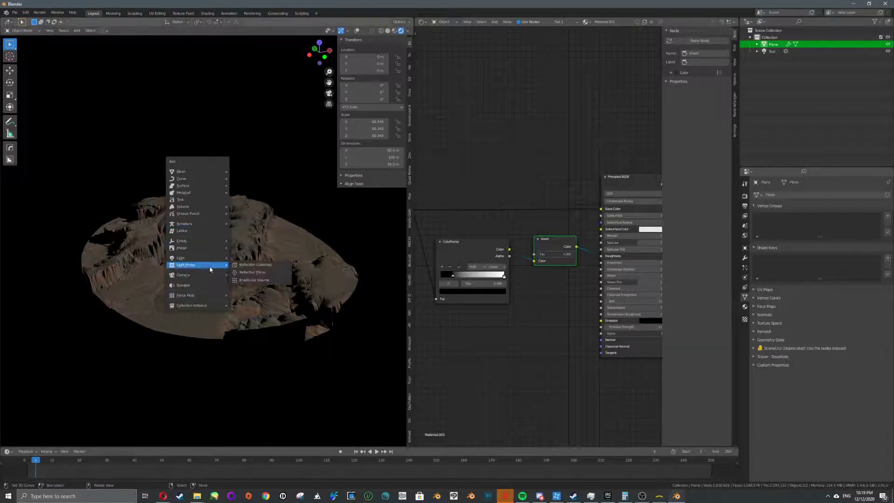
click(268, 282)
click(356, 32)
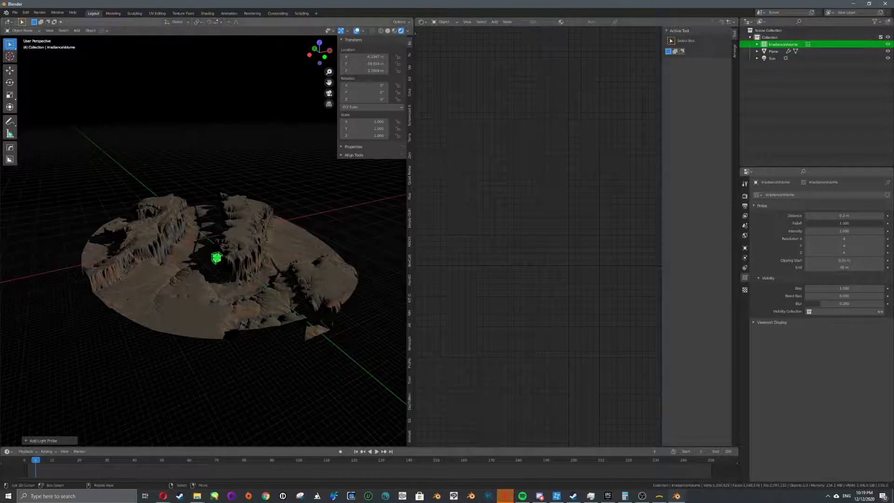
Scale the irradiance volume up uniformly until it surrounds the terrain and move it over the terrain's centre
key(s)
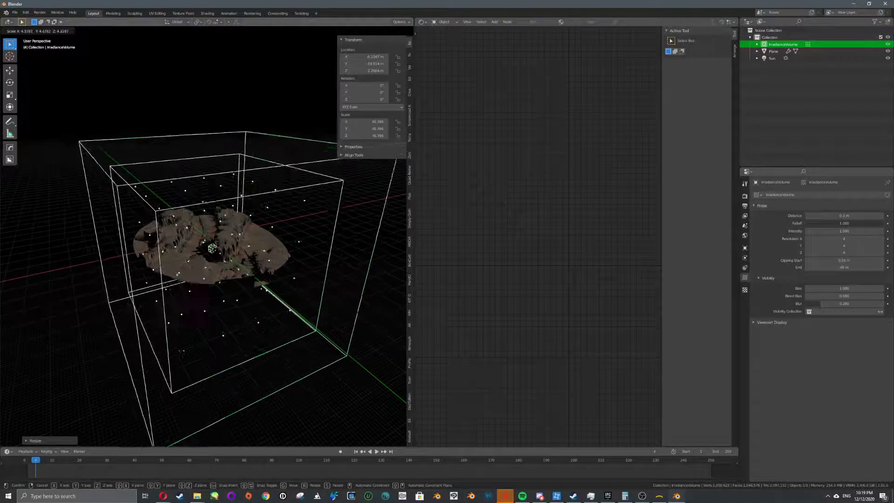
click(41, 321)
middle_drag(156, 322, 205, 320)
key(s)
click(309, 315)
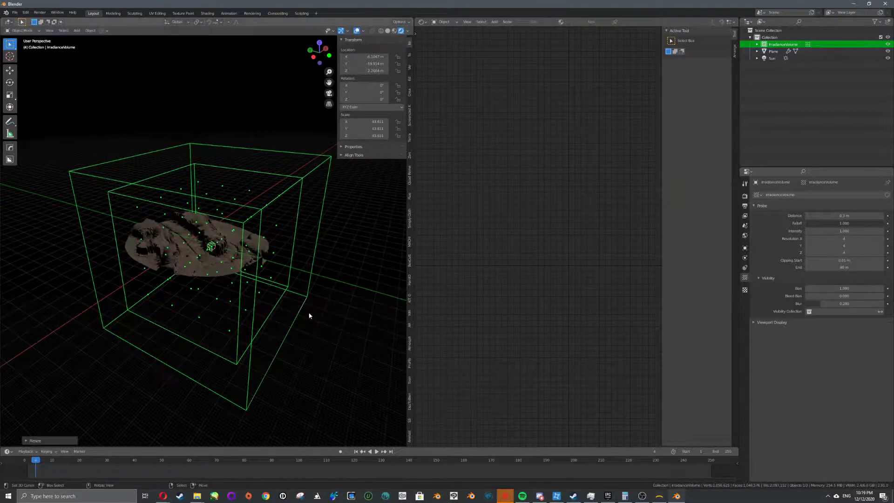
key(g)
click(256, 302)
Flatten the irradiance volume along Z to a scale of about 15 and lower it vertically around the terrain
middle_drag(256, 301, 253, 199)
key(s)
key(z)
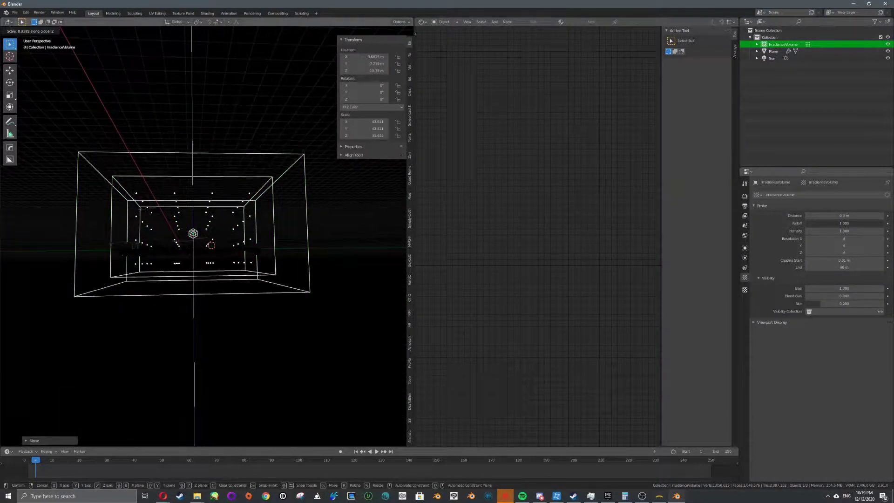
key(g)
key(z)
click(228, 225)
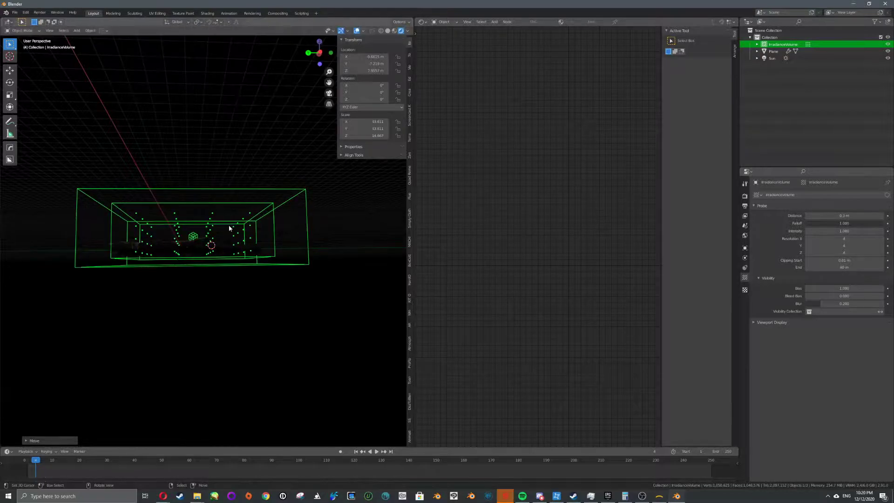
Enlarge the irradiance volume uniformly to a scale of about 49 in X and Y, and shift it along X to cover the terrain
middle_drag(228, 225, 154, 263)
scroll(186, 275, up, 3)
key(s)
click(249, 288)
middle_drag(249, 288, 243, 279)
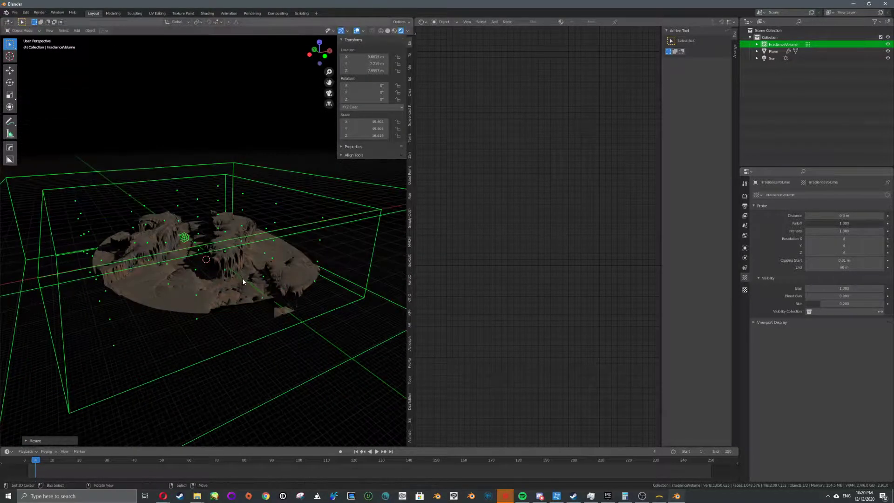
scroll(244, 279, up, 2)
key(g)
key(x)
click(283, 273)
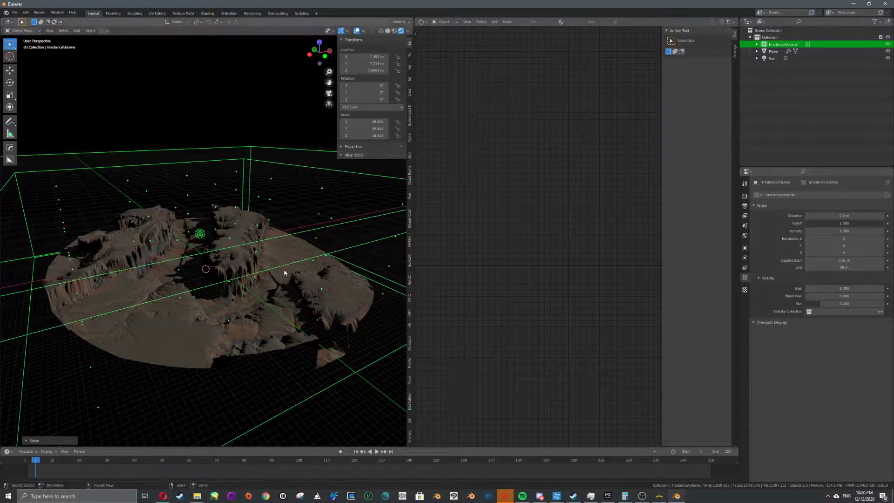
Bake the indirect lighting from the scene's Indirect Lighting render settings
click(744, 196)
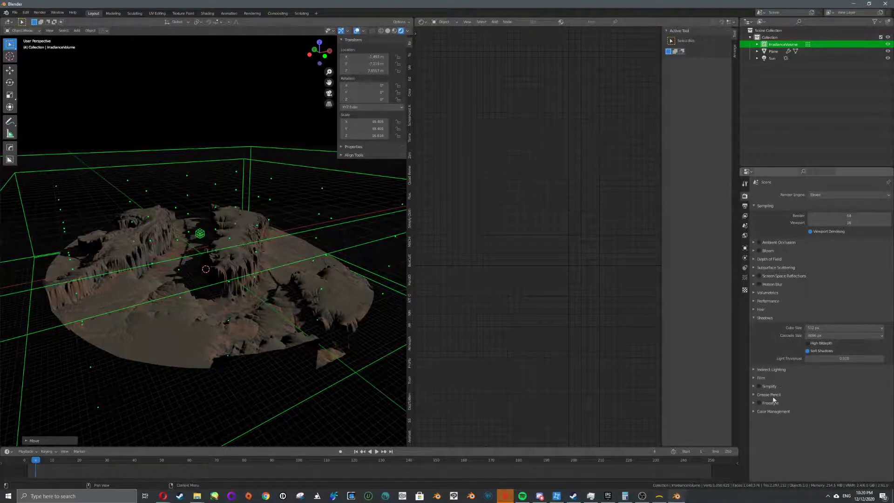
click(772, 369)
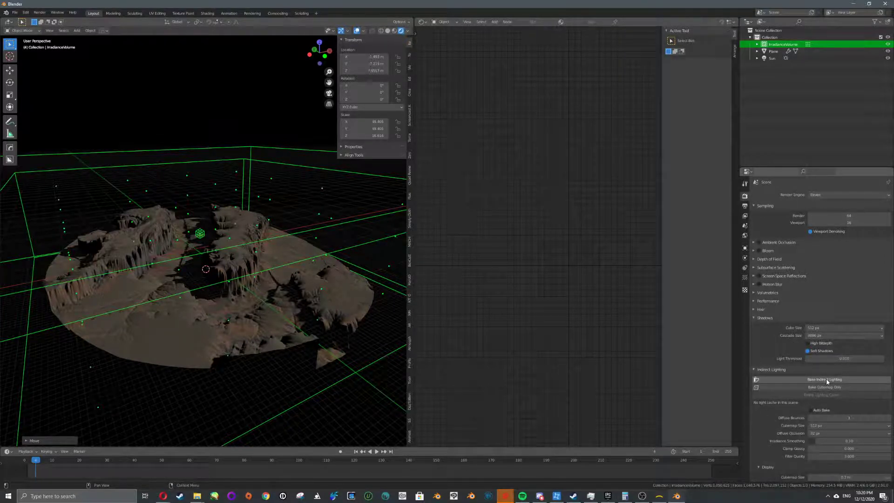
click(805, 379)
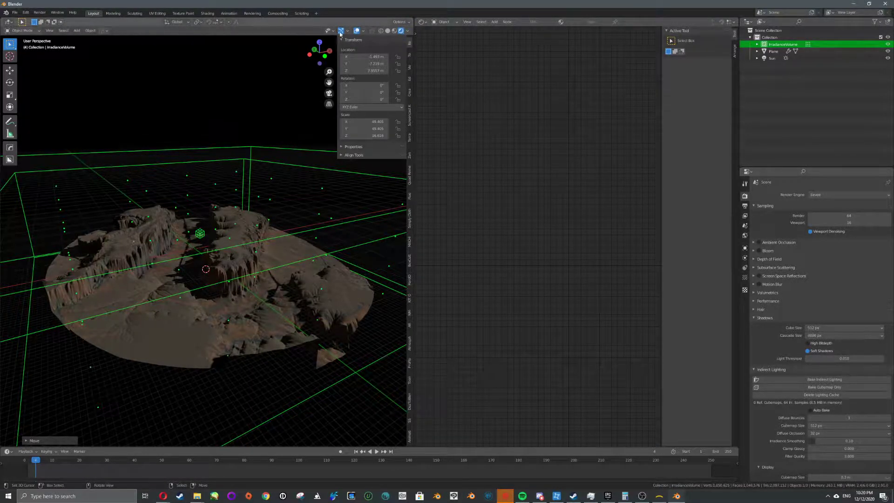
Hide the viewport overlays and inspect the baked bounce light in the terrain's shadowed areas
click(357, 31)
middle_drag(258, 244, 265, 221)
scroll(287, 269, up, 5)
middle_drag(291, 288, 253, 347)
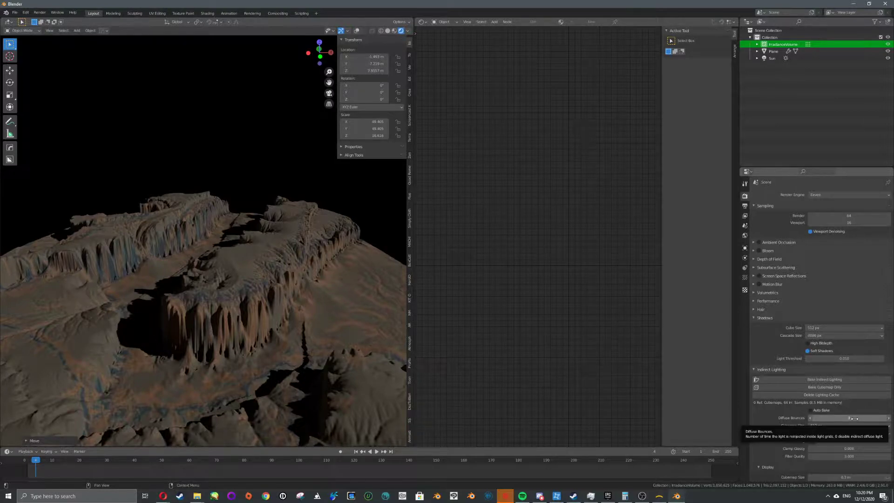
middle_drag(228, 307, 259, 316)
scroll(262, 322, down, 5)
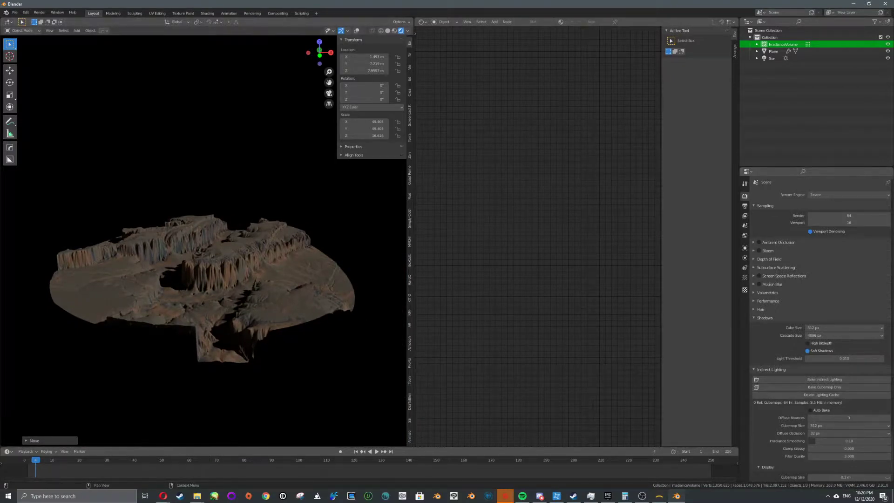
Select the terrain and scale it down along Z to a height of about 7 m
click(309, 333)
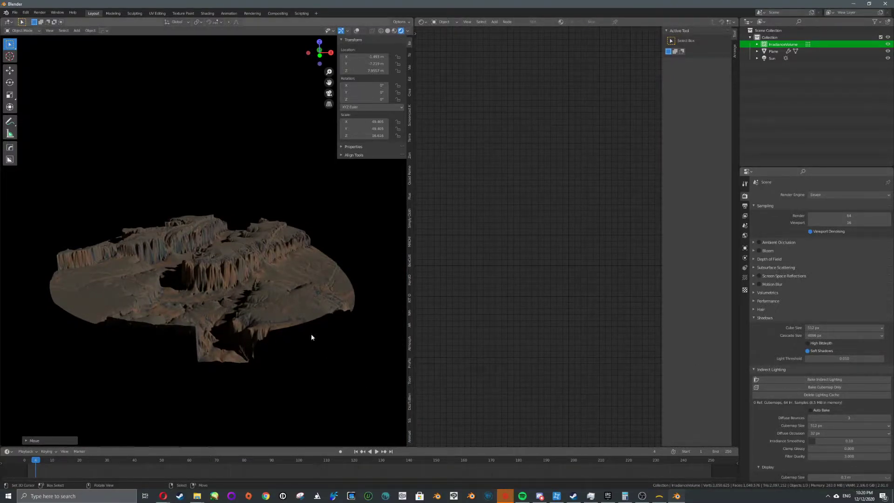
key(s)
key(z)
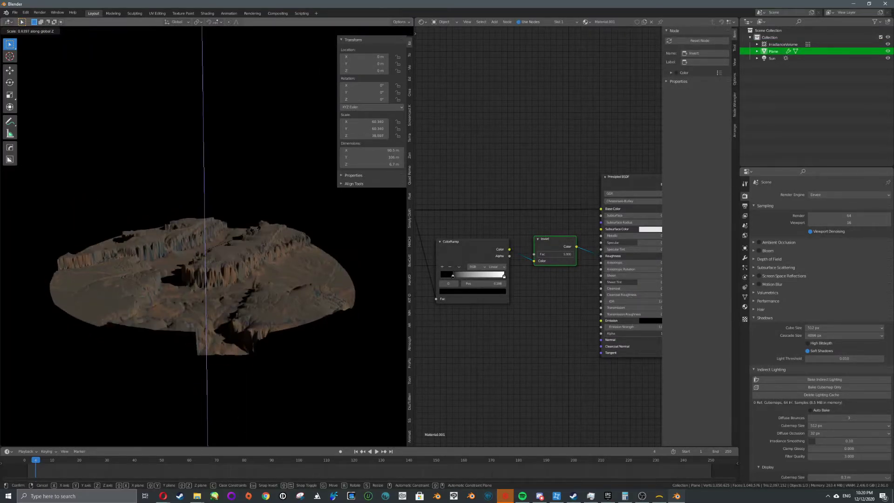
click(345, 322)
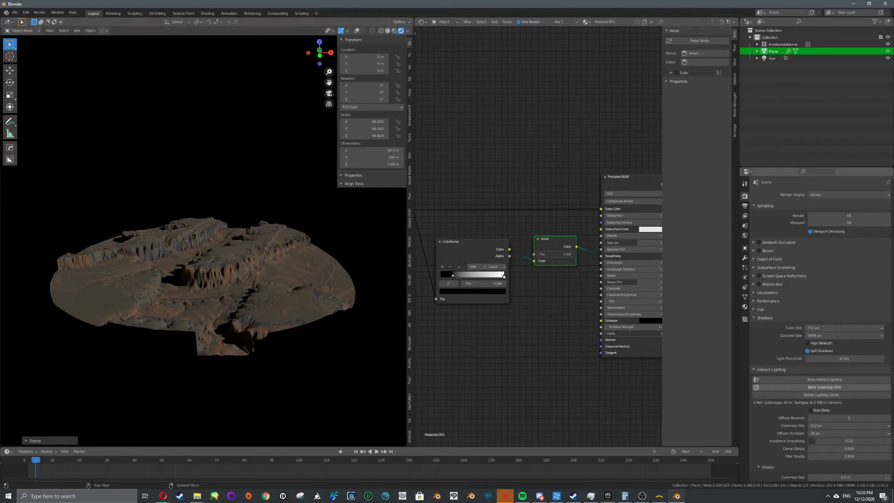